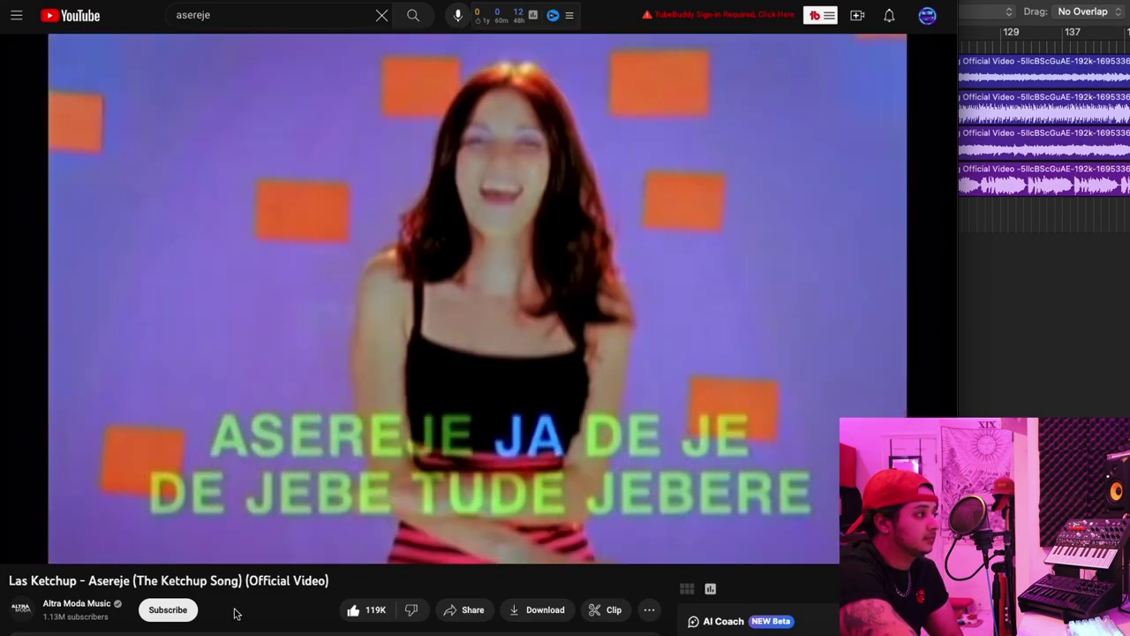
Pause the song's music video on YouTube and look over its separated stems in BandLab Splitter.
click(121, 481)
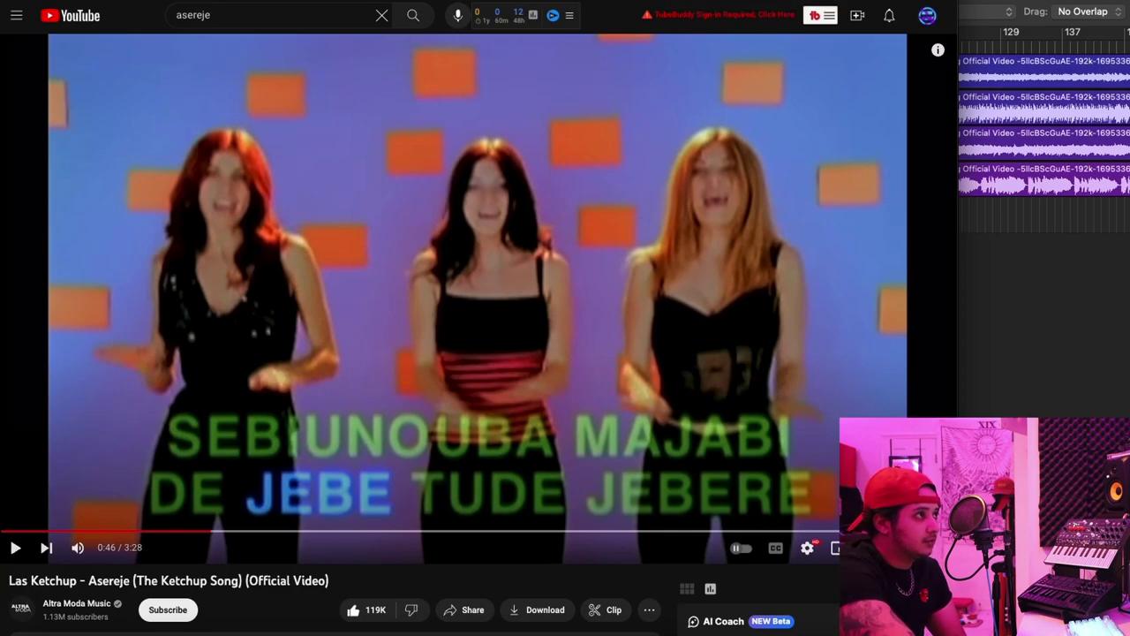
key(ctrl+Tab)
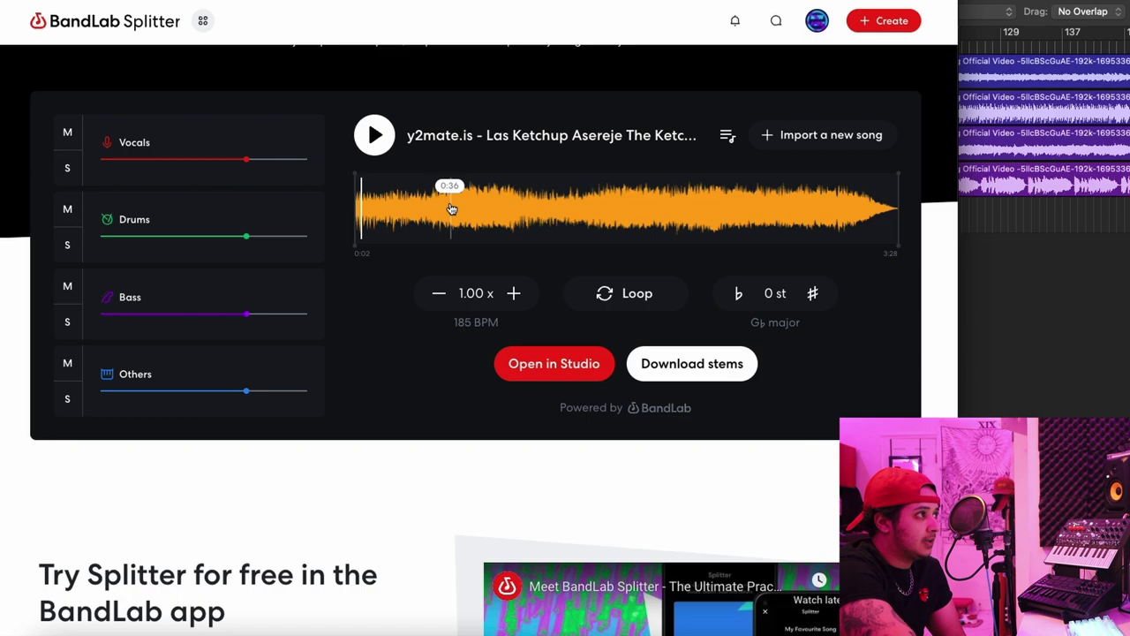
scroll(379, 468, up, 5)
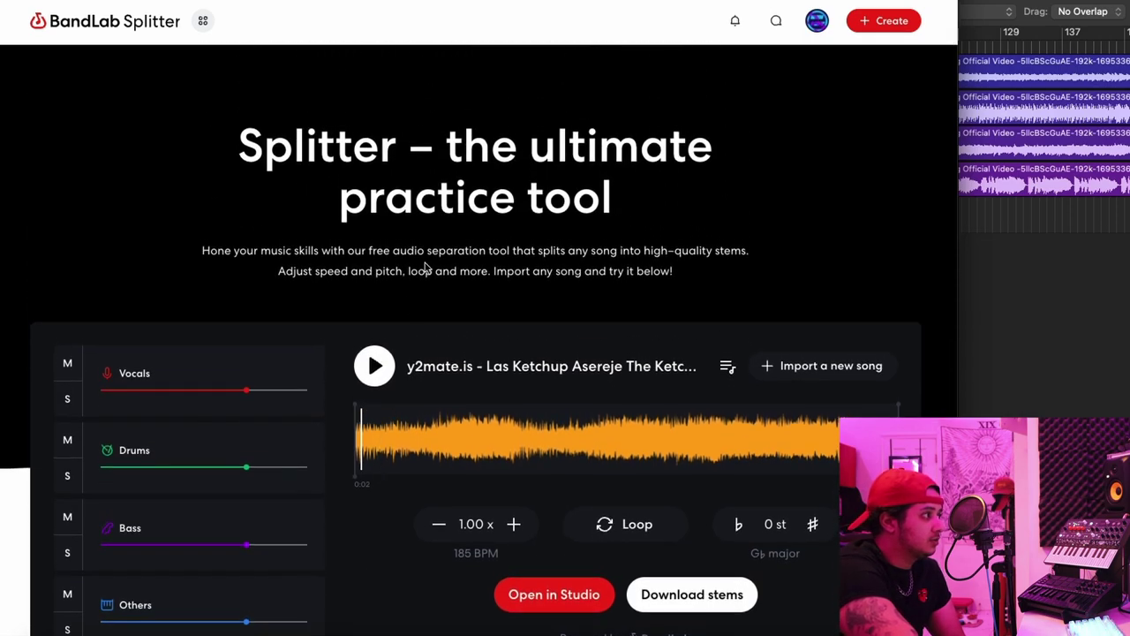
scroll(424, 268, down, 2)
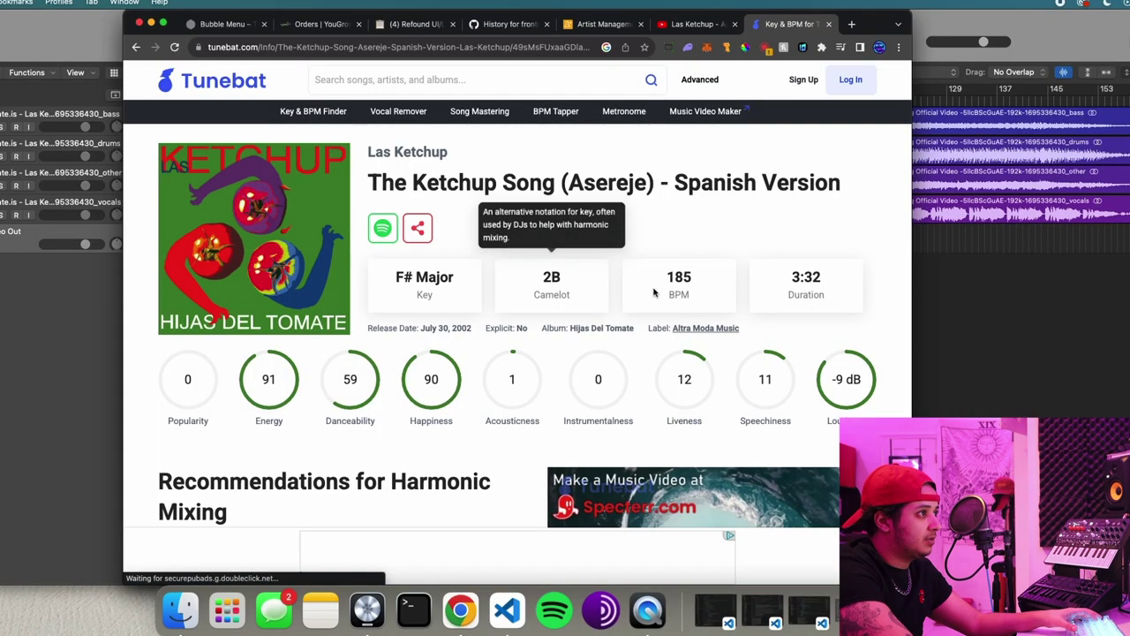
Check the song's BPM on Tunebat, close that page and show the Logic Pro project full screen.
double_click(690, 277)
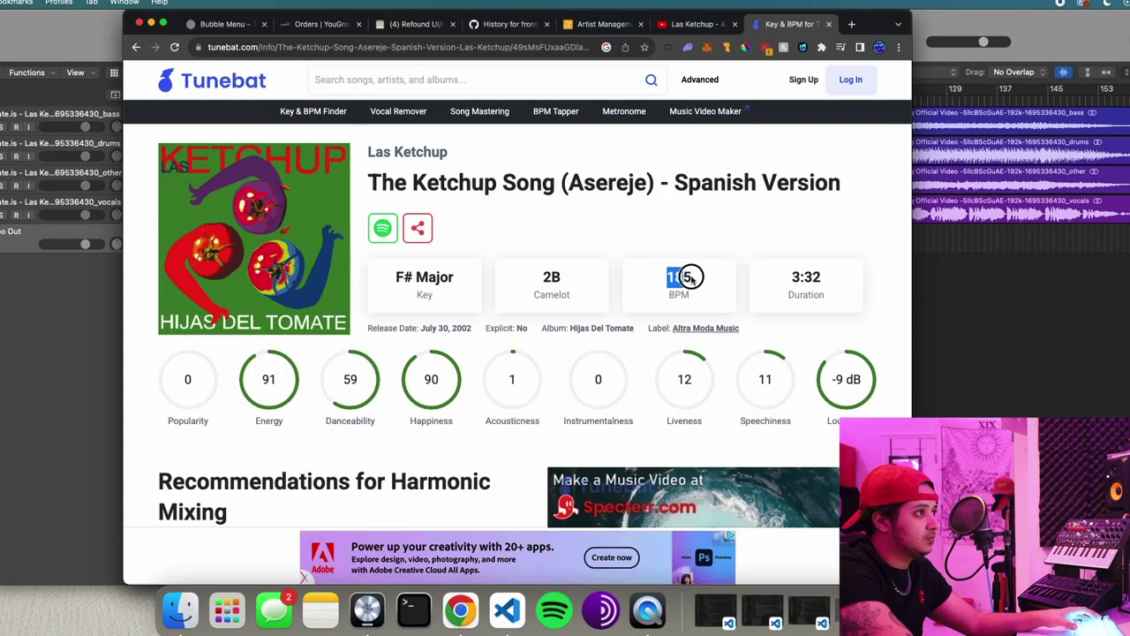
click(829, 24)
click(148, 23)
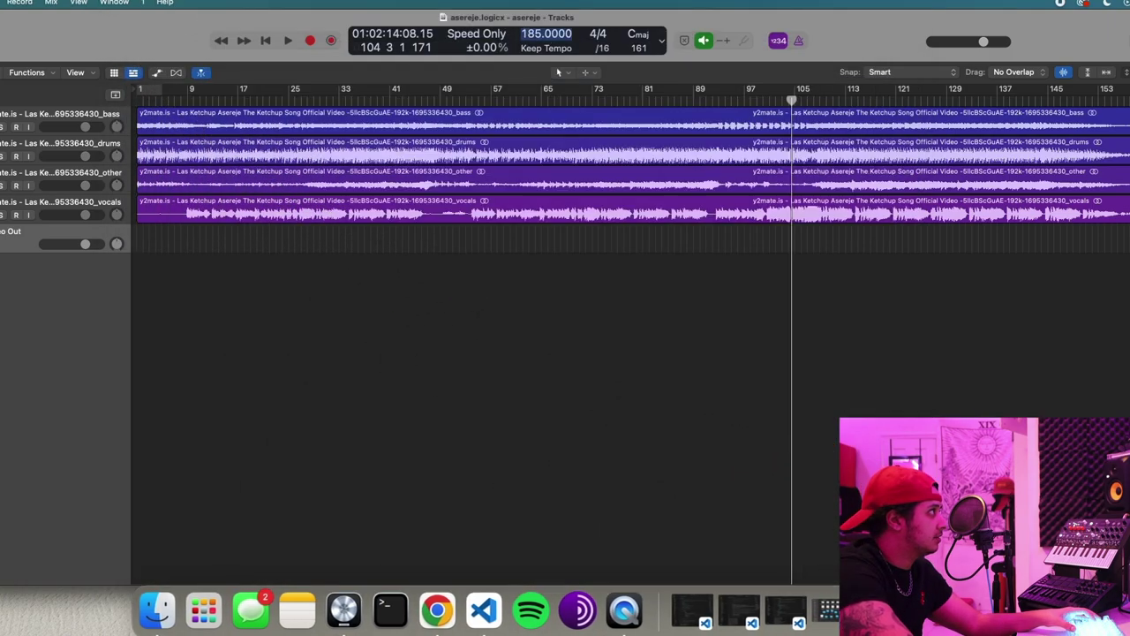
key(ctrl+super+f)
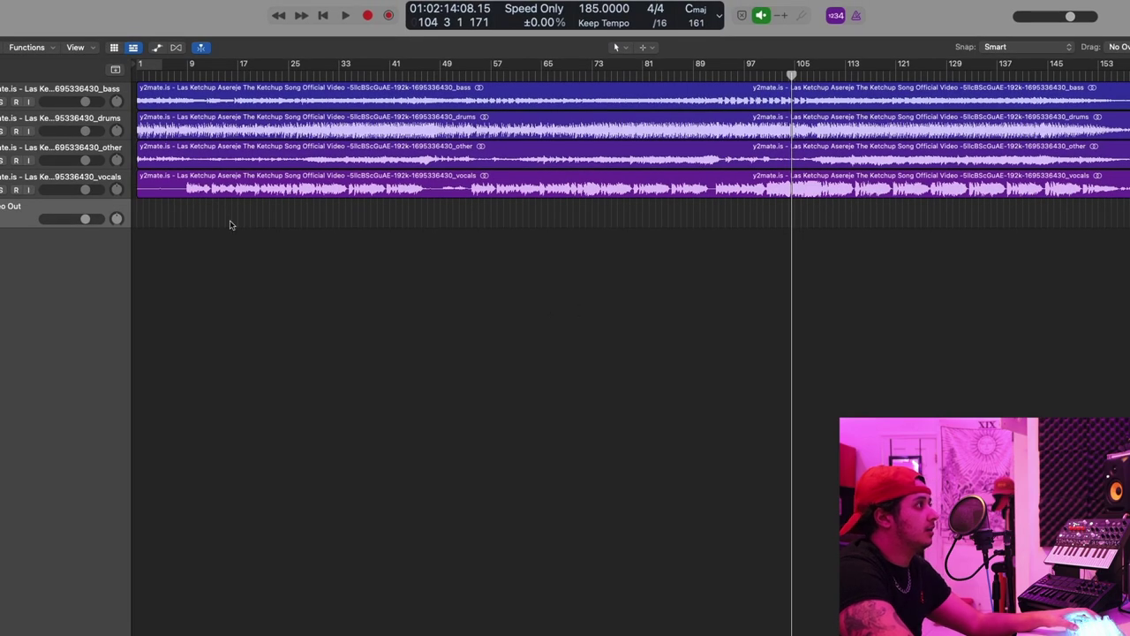
Return the playhead to the start of the project and play all four stems together.
drag(229, 216, 219, 112)
click(242, 235)
key(Return)
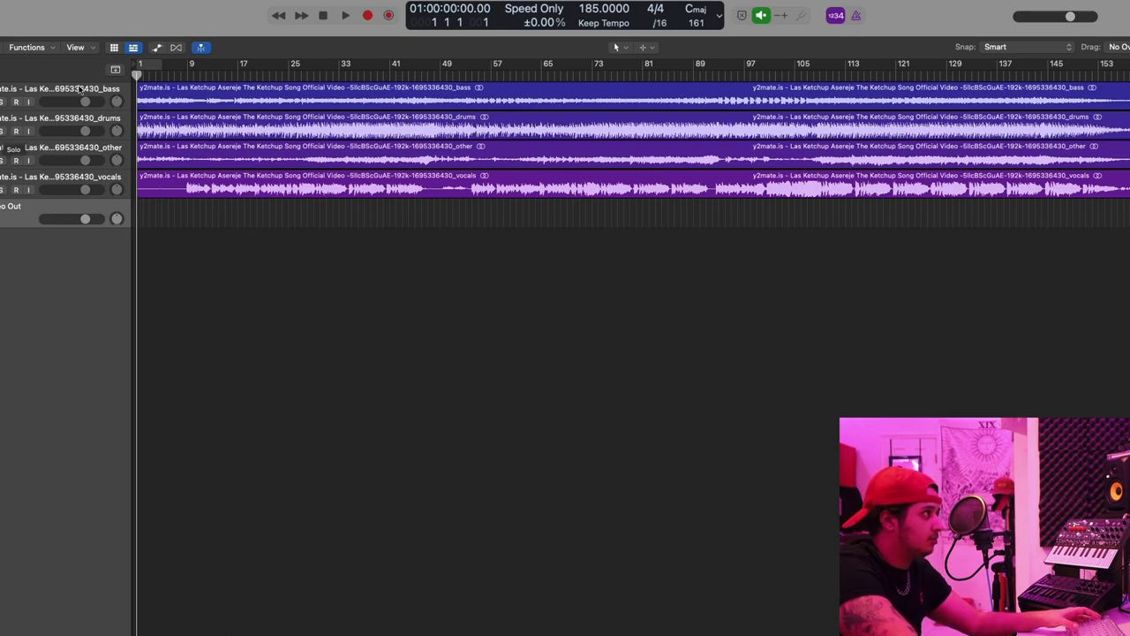
key(space)
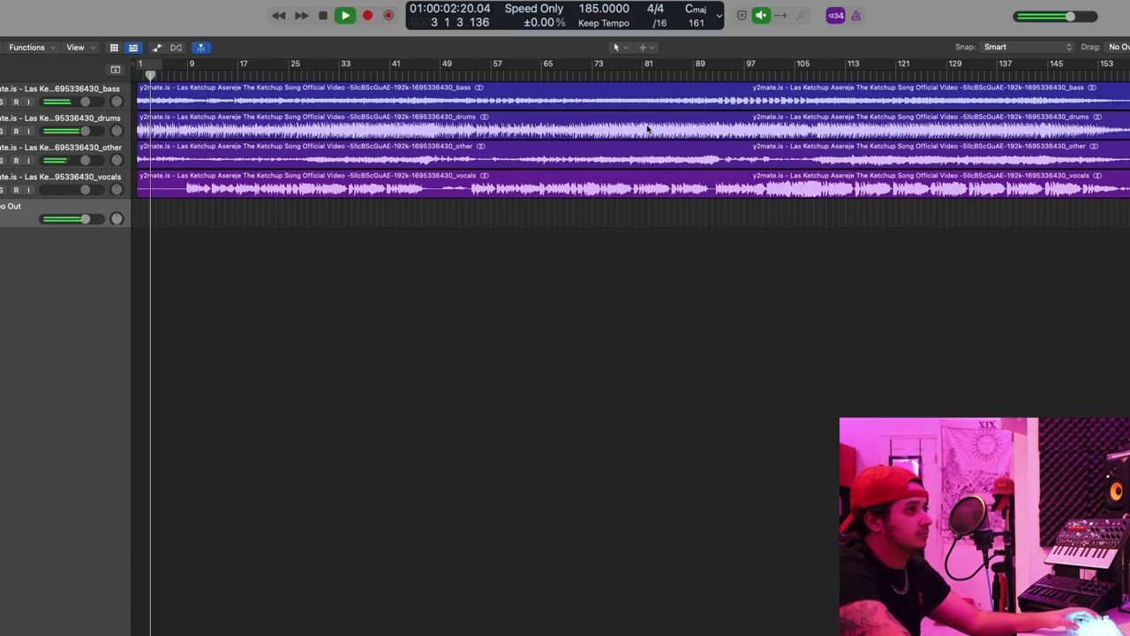
Shorten the drums region so only its first four bars remain, ending at bar 5.
click(965, 124)
drag(964, 124, 162, 139)
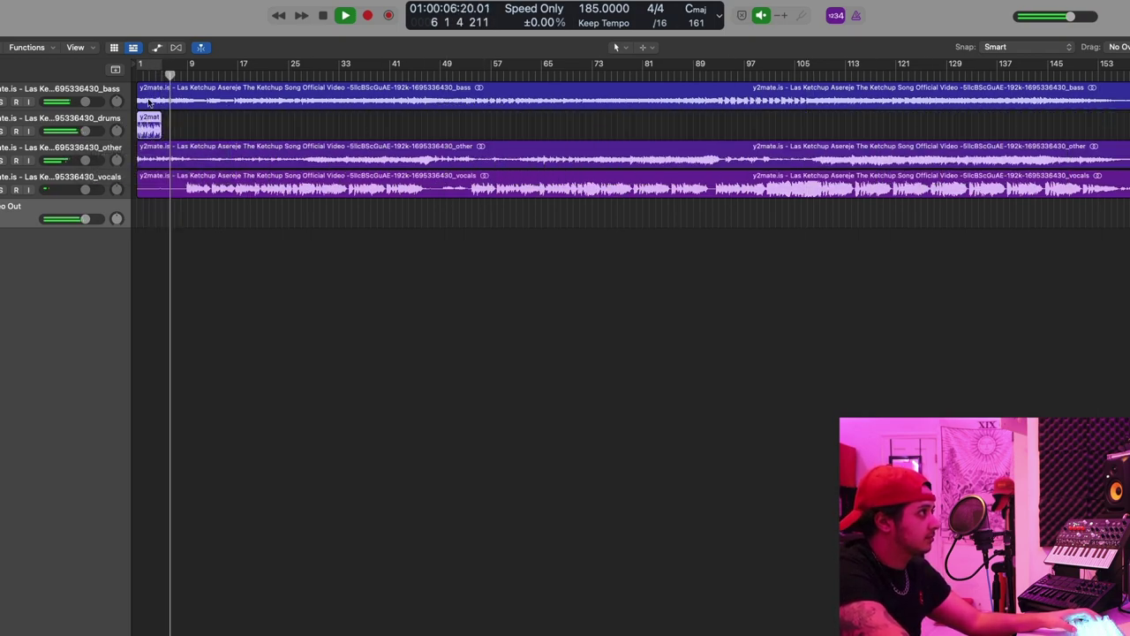
key(space)
key(space)
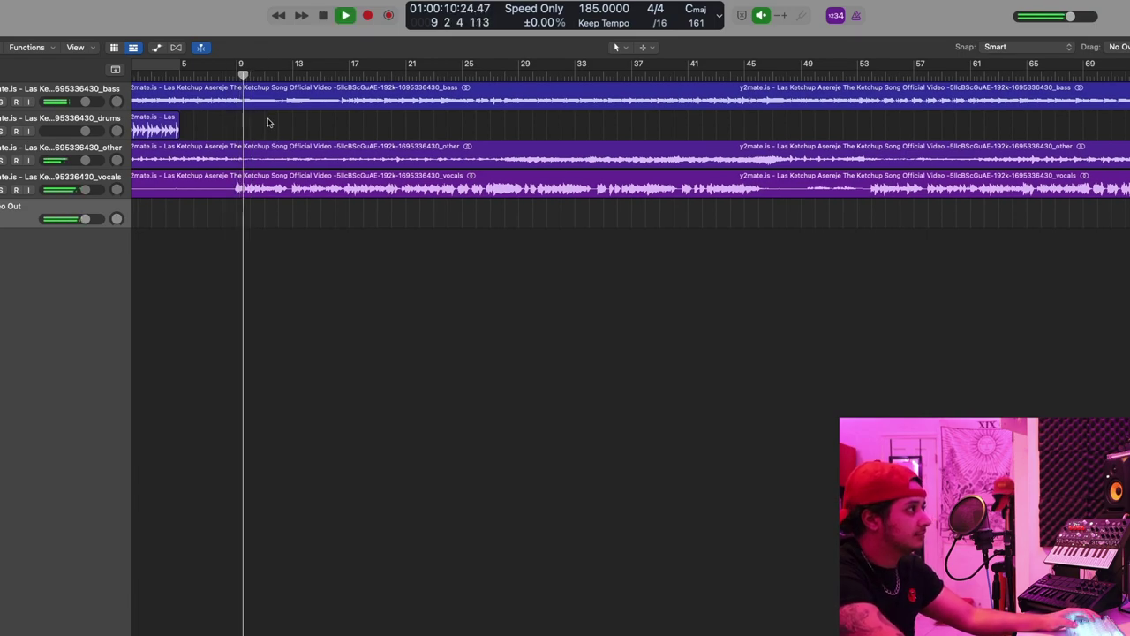
Cut the bass region down to its first four bars, splitting it at bar 9 and deleting the remainder.
key(space)
right_click(236, 101)
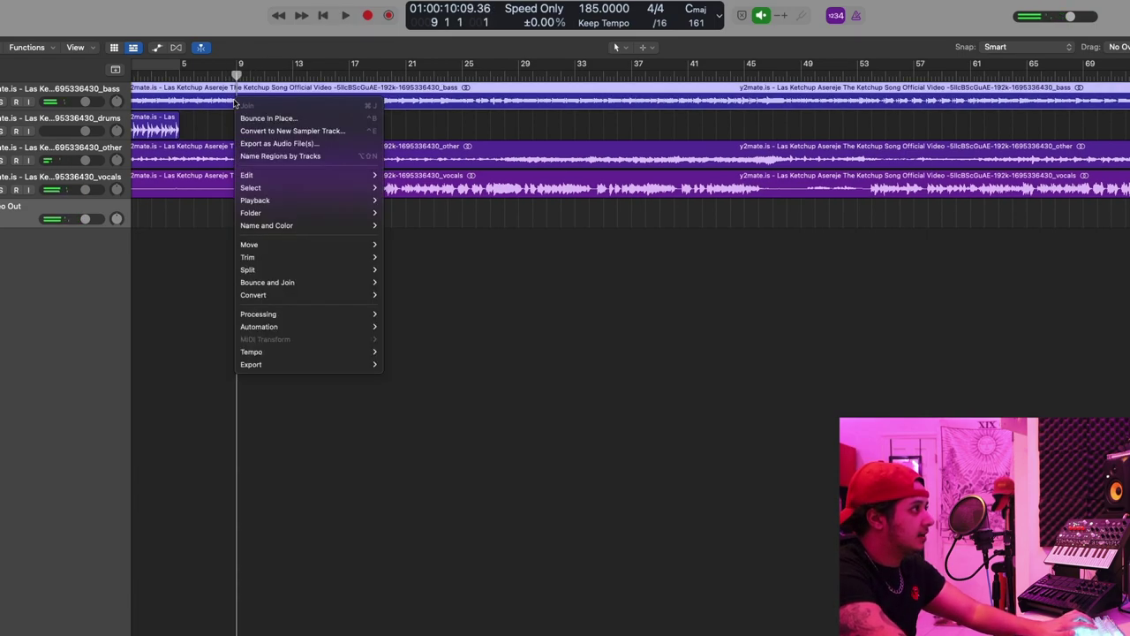
key(Escape)
key(super+t)
right_click(226, 104)
click(228, 106)
drag(227, 96, 180, 96)
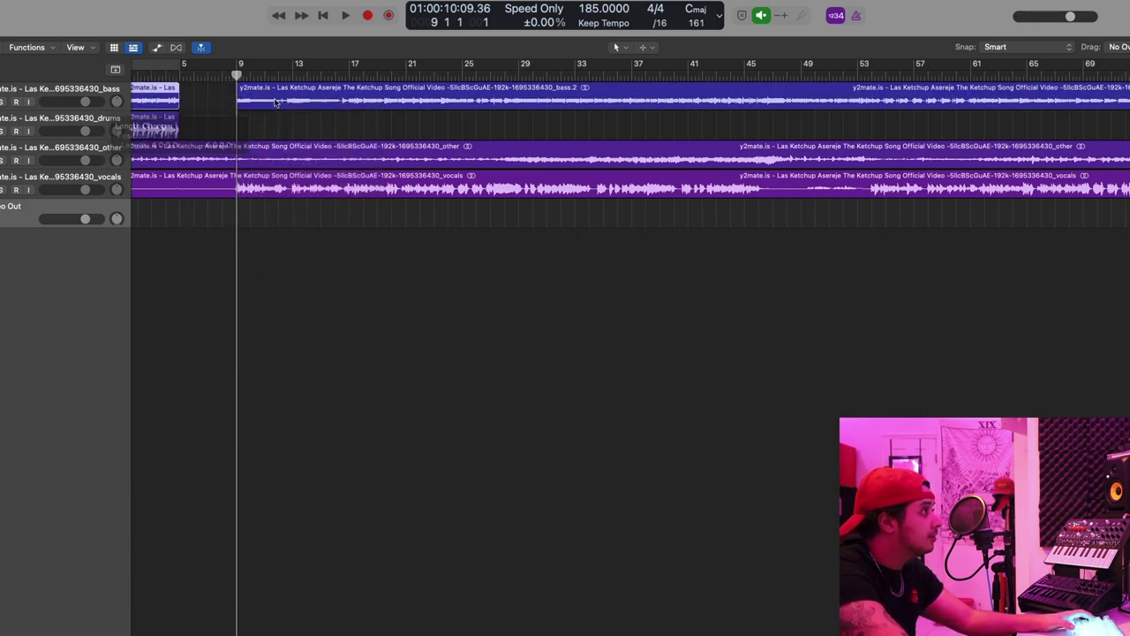
click(279, 101)
key(Delete)
Solo the 'other' stem, listen to it from the start of the project and remove the solo.
key(s)
key(Return)
key(space)
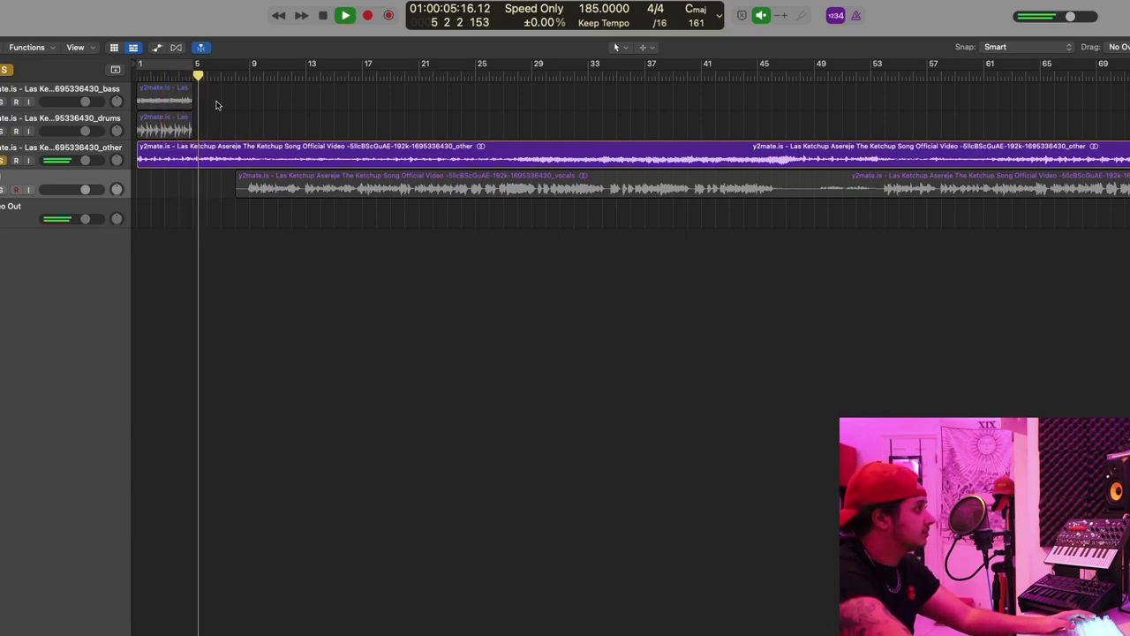
key(space)
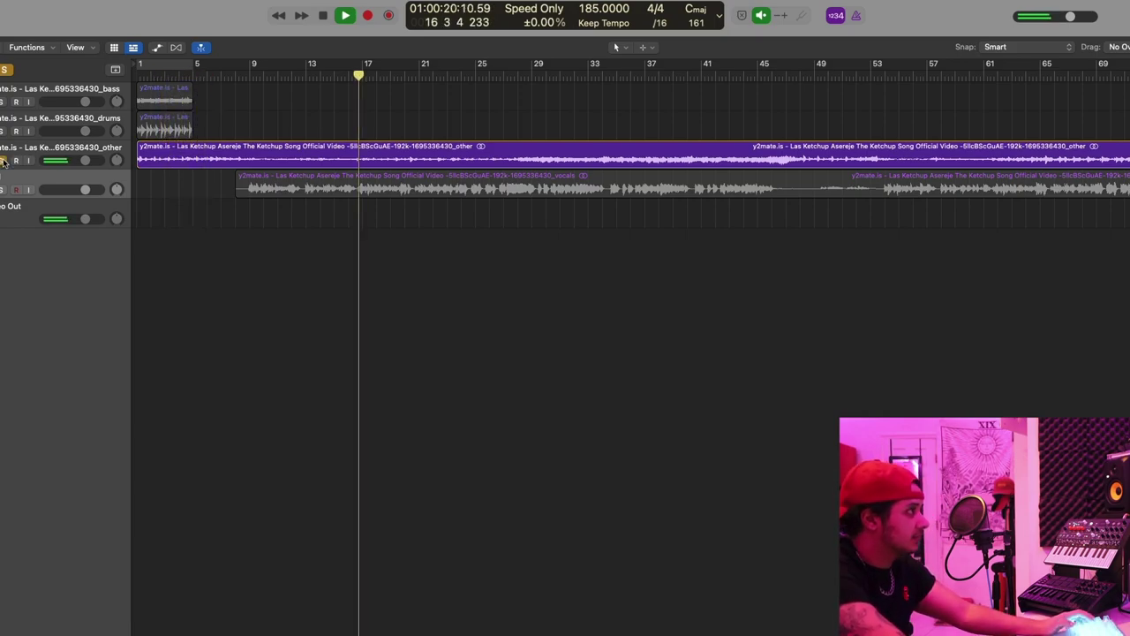
key(s)
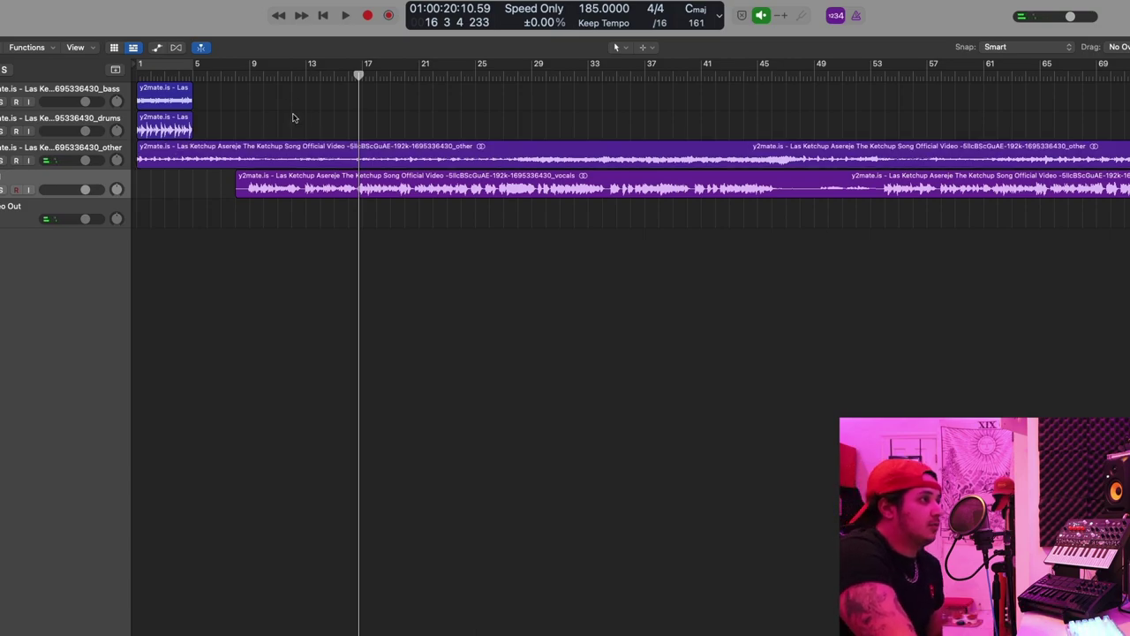
key(super+Left)
click(353, 149)
click(345, 185)
click(405, 239)
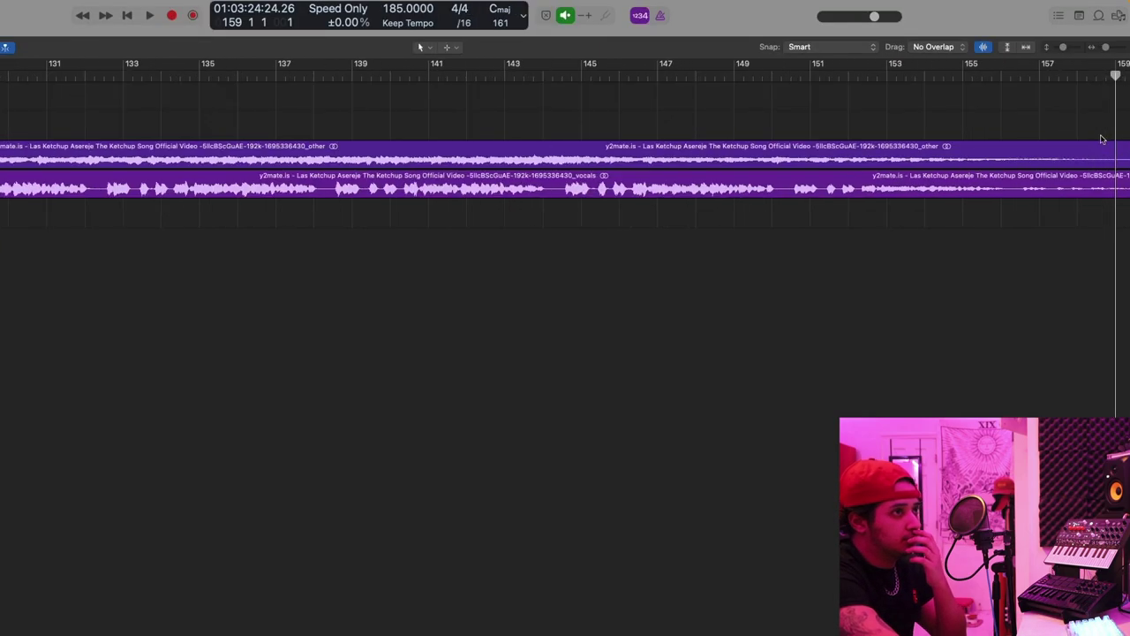
Place the playhead at bar 161, where the 'other' and vocals regions end.
scroll(1103, 86, right, 3)
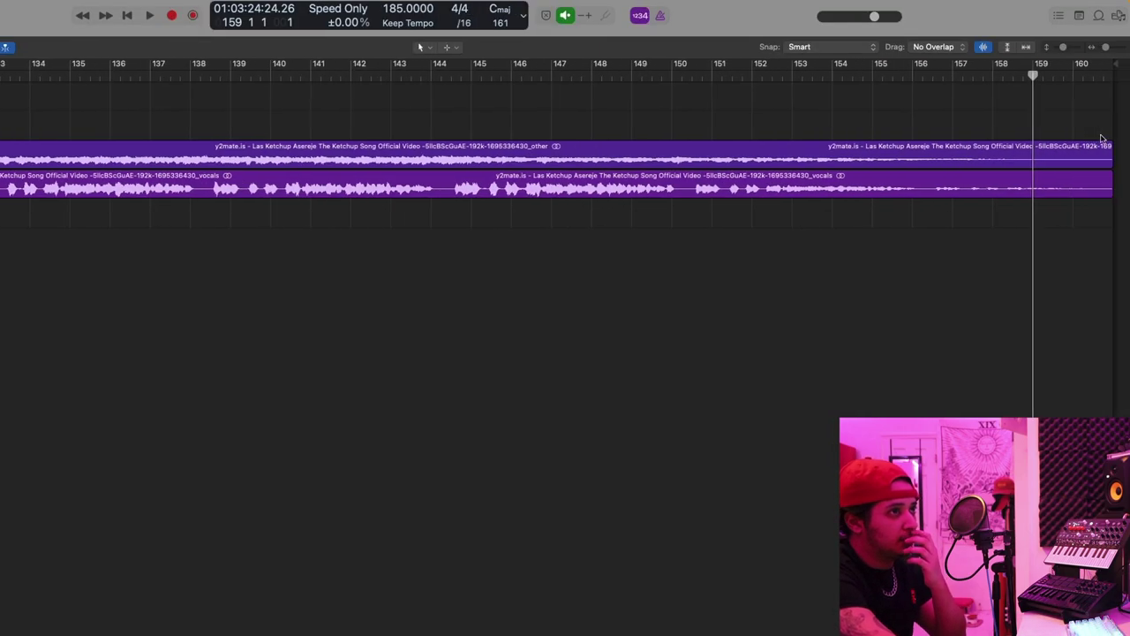
key(period)
key(period)
scroll(1103, 116, up, 3)
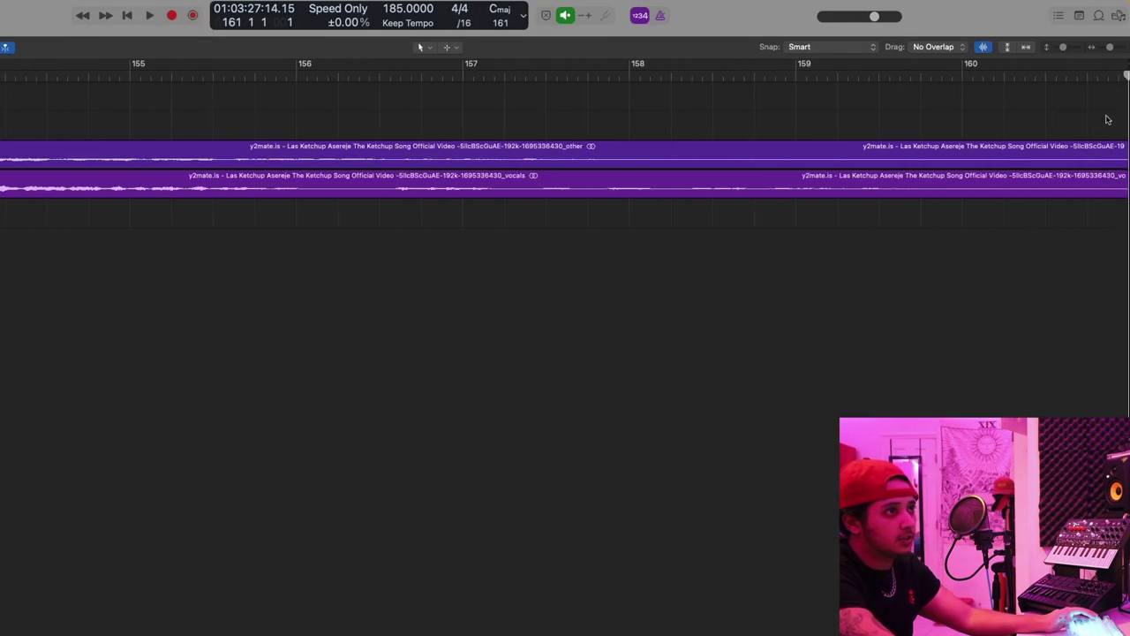
right_click(970, 74)
click(1005, 147)
scroll(1005, 148, down, 10)
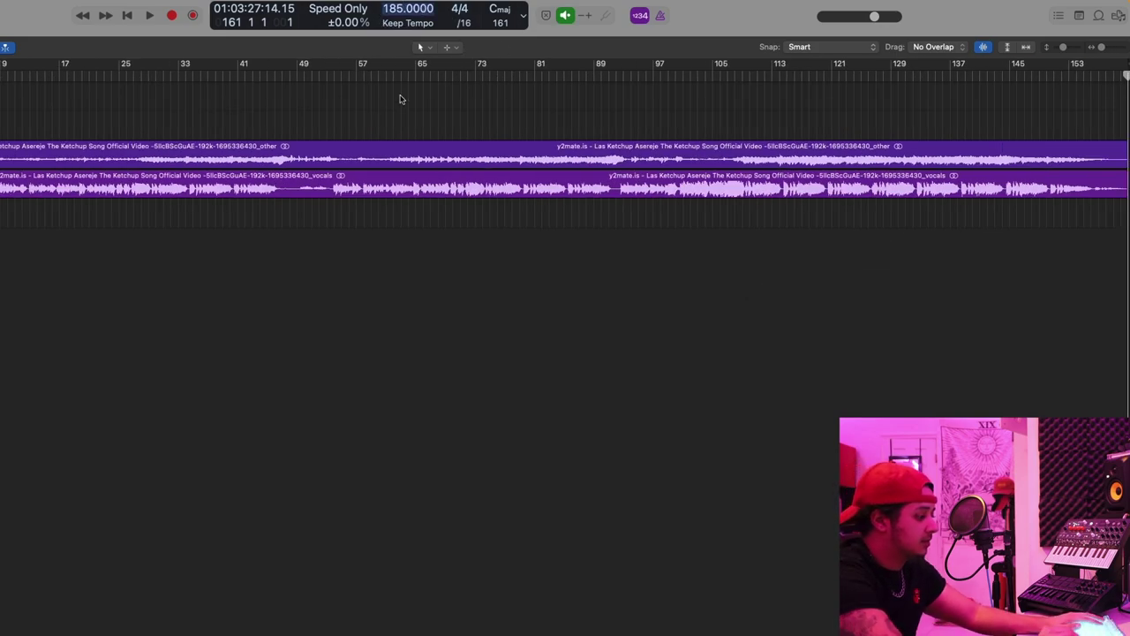
Try a project tempo of 150 and time-stretch the remaining long regions back out to bar 161.
text(150)
key(Return)
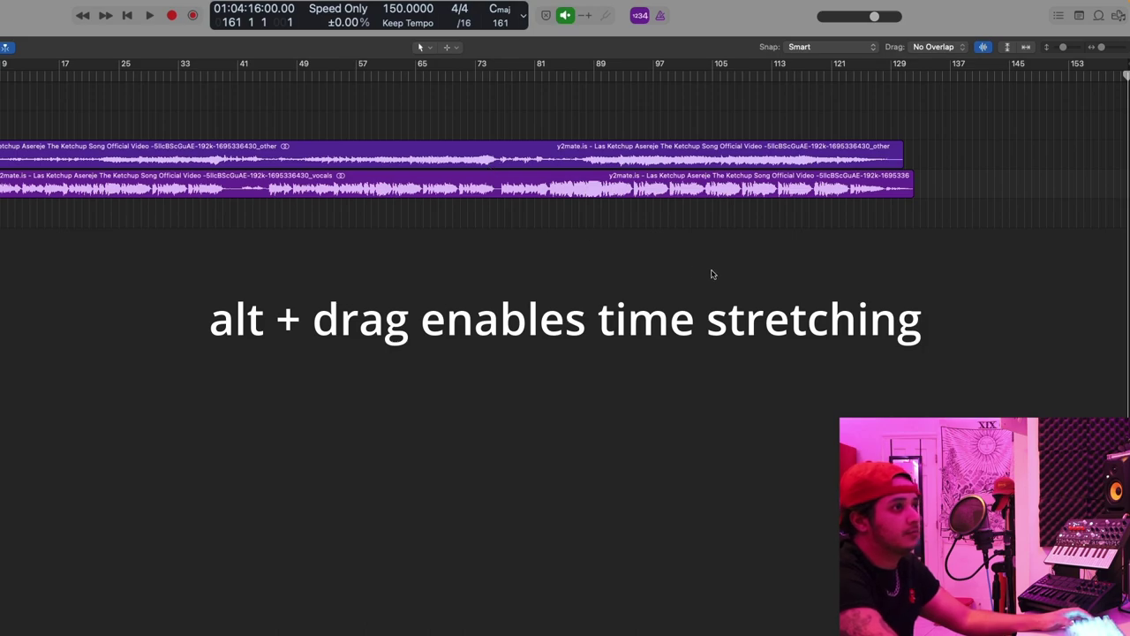
drag(987, 207, 1116, 191)
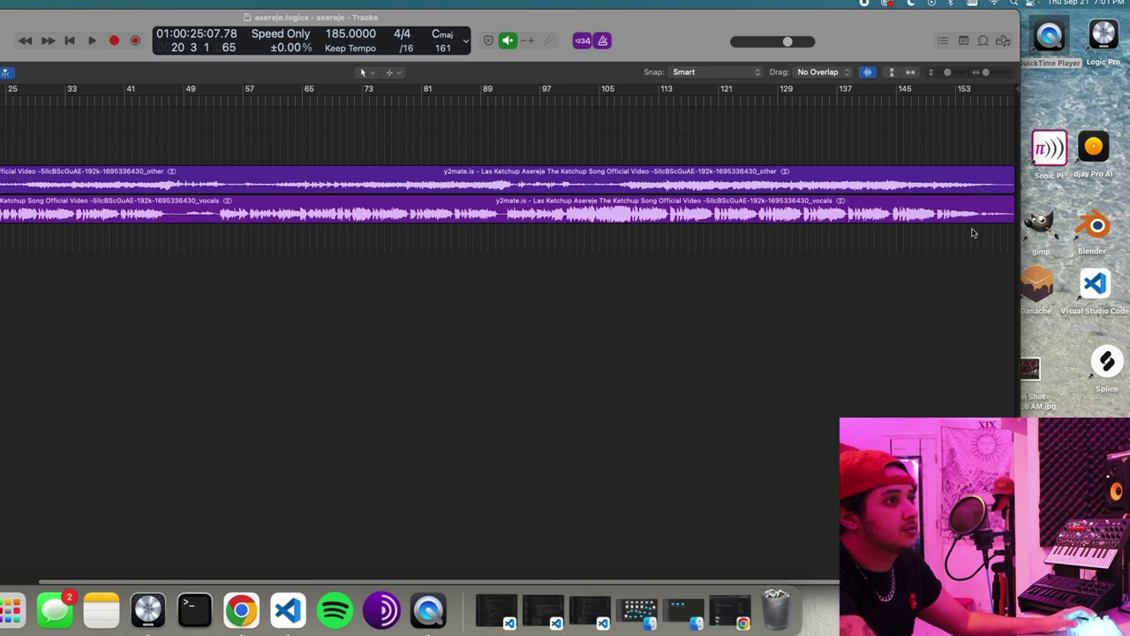
Set the project tempo to 160 and time-stretch the 'other' and vocals regions to end at bar 161.
click(986, 177)
click(1008, 104)
double_click(329, 33)
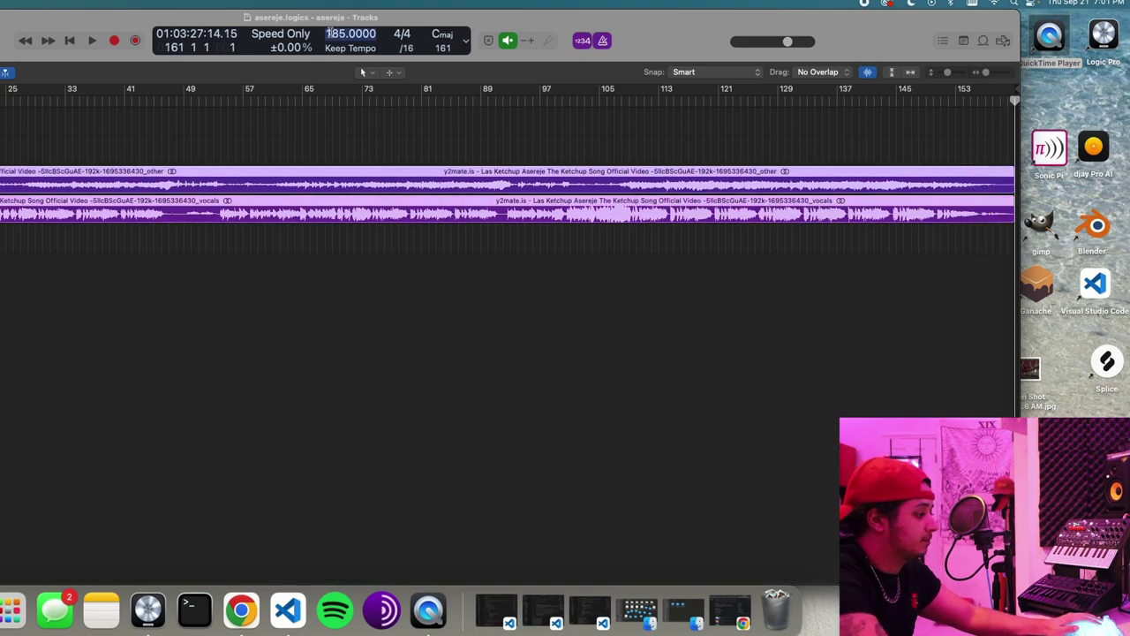
key(Return)
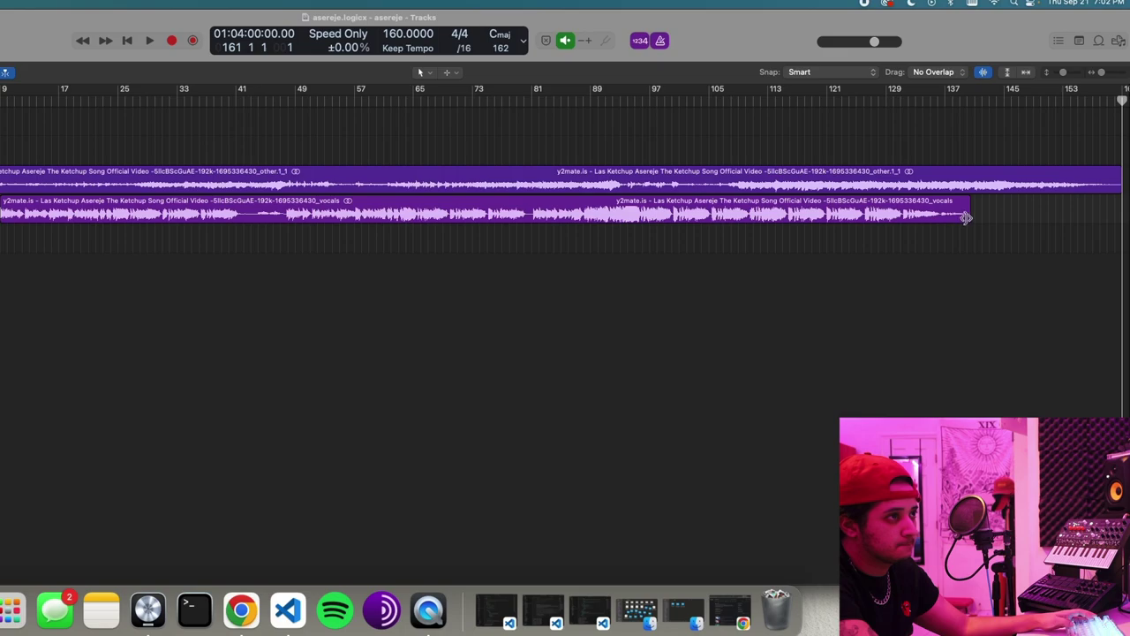
drag(966, 215, 1119, 220)
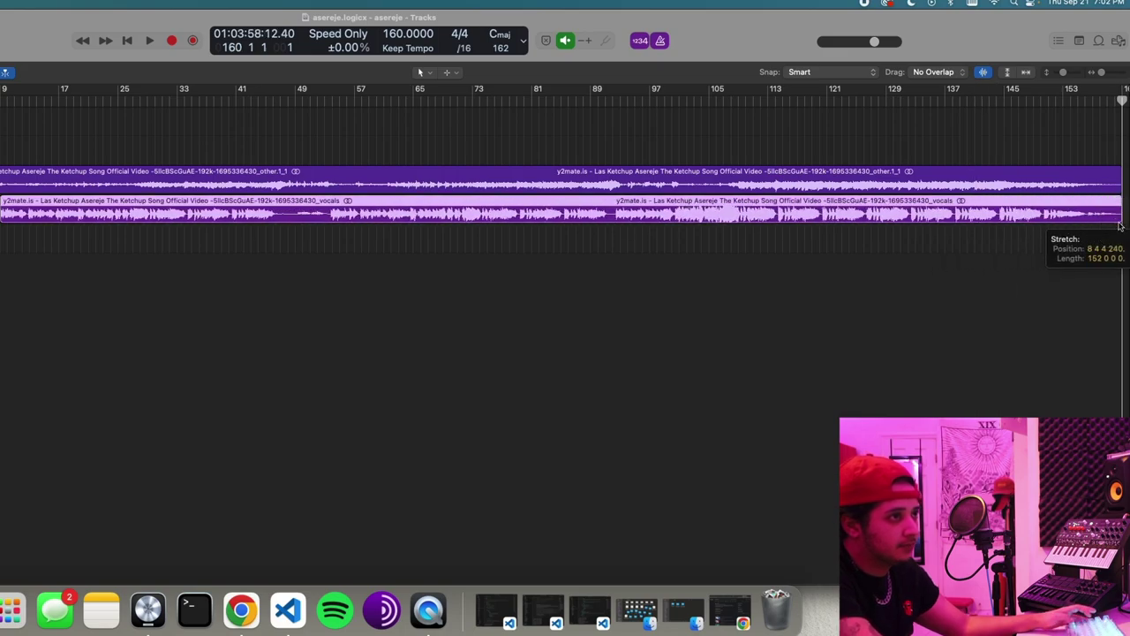
Play back the stretched 'other' stem on its own at the new tempo.
click(11, 137)
key(space)
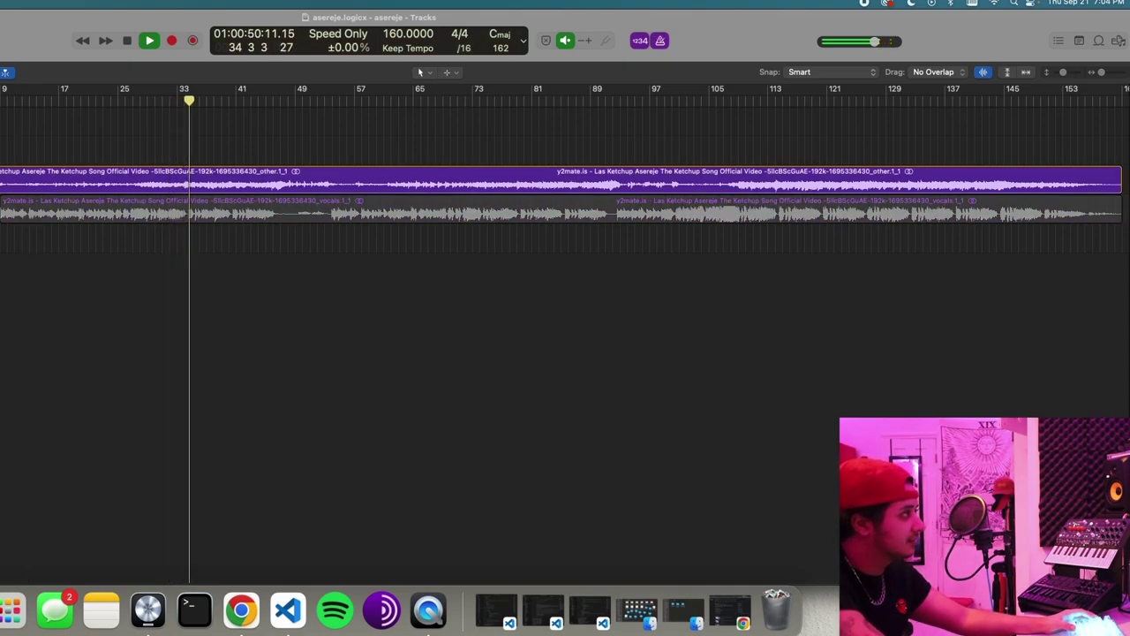
key(space)
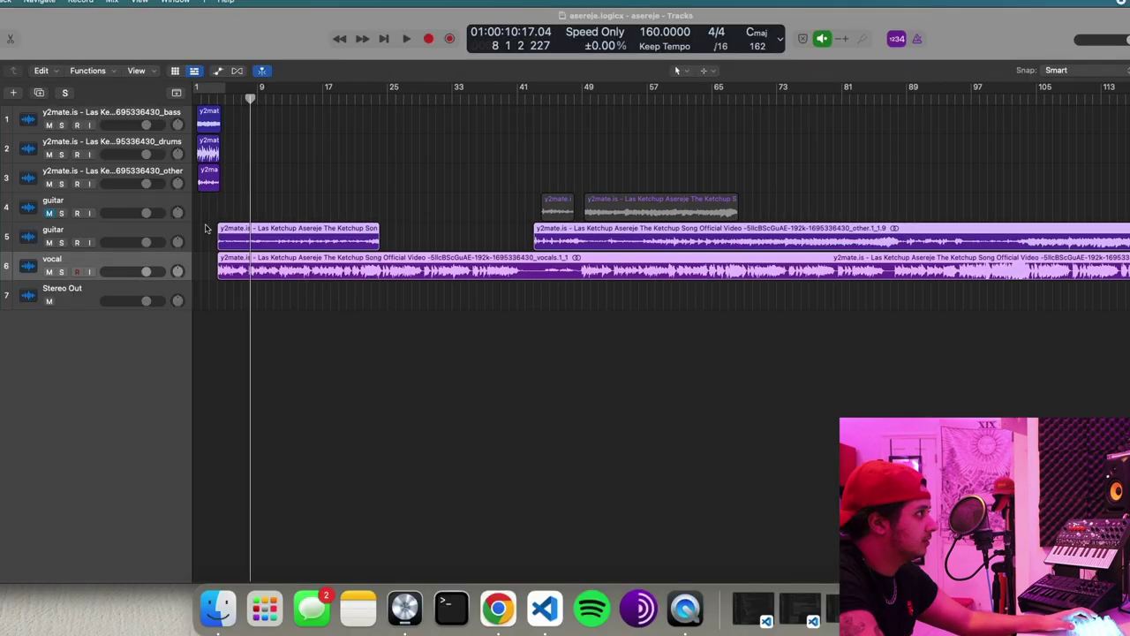
Listen to the transition from the short intro stems into the guitar and vocal regions around bar 4.
scroll(311, 169, up, 3)
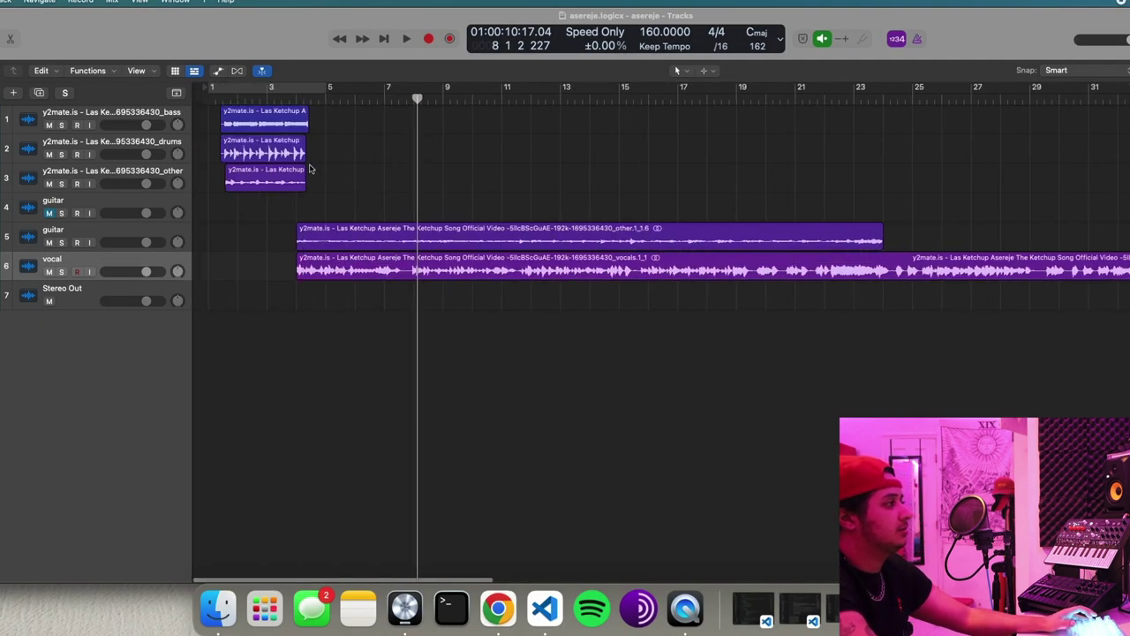
click(284, 90)
key(space)
key(space)
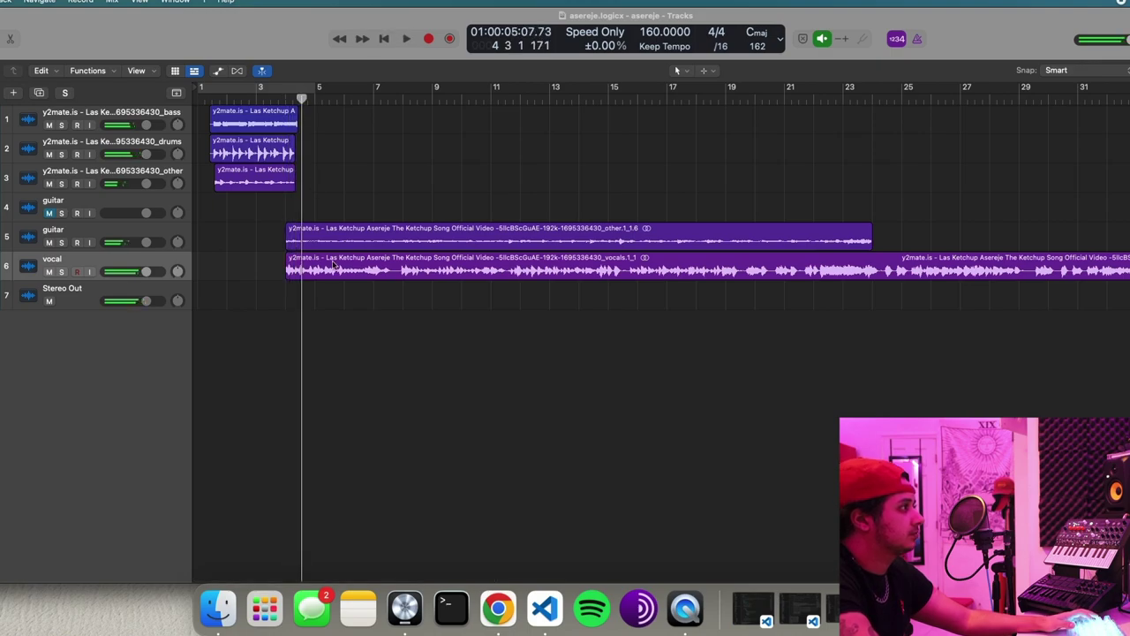
Move the guitar and vocal regions together so that they start at bar 5.
drag(340, 202, 347, 282)
scroll(324, 254, down, 5)
drag(210, 224, 521, 256)
right_click(229, 230)
key(Escape)
drag(229, 230, 232, 234)
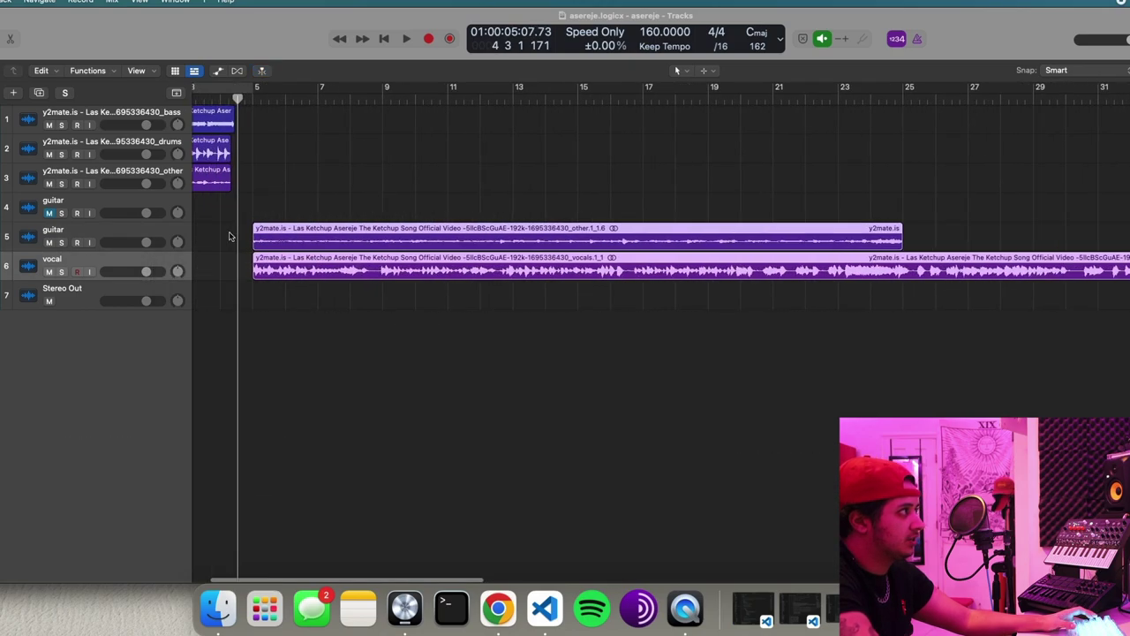
Add a software instrument track for the drum parts below the vocal and duplicate the snare track.
scroll(230, 234, up, 5)
key(alt+super+s)
key(space)
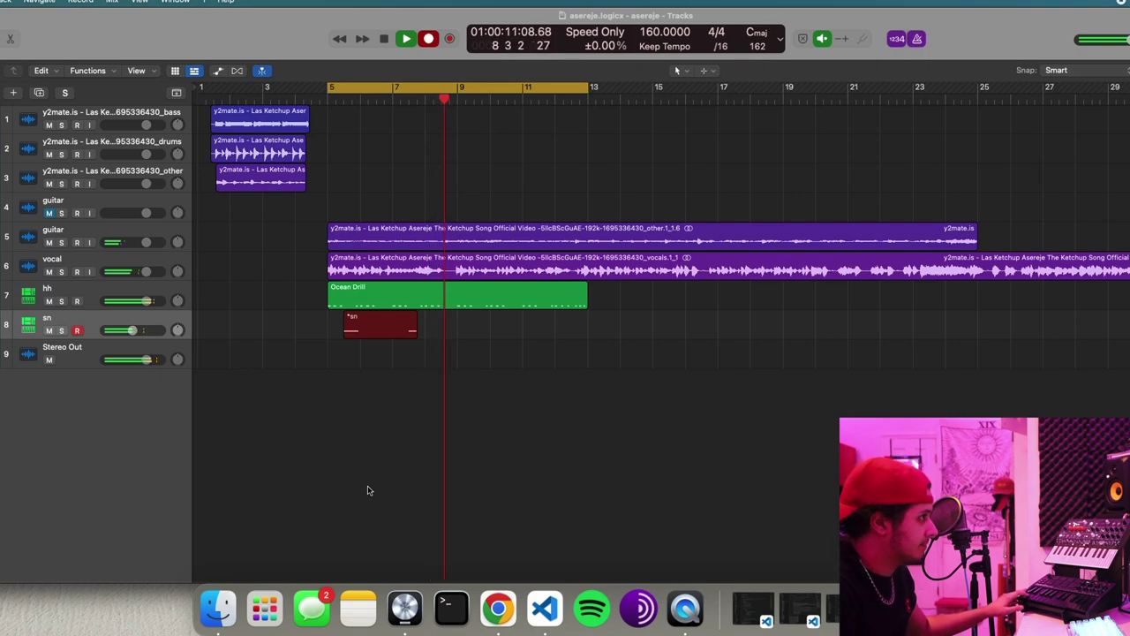
key(super+d)
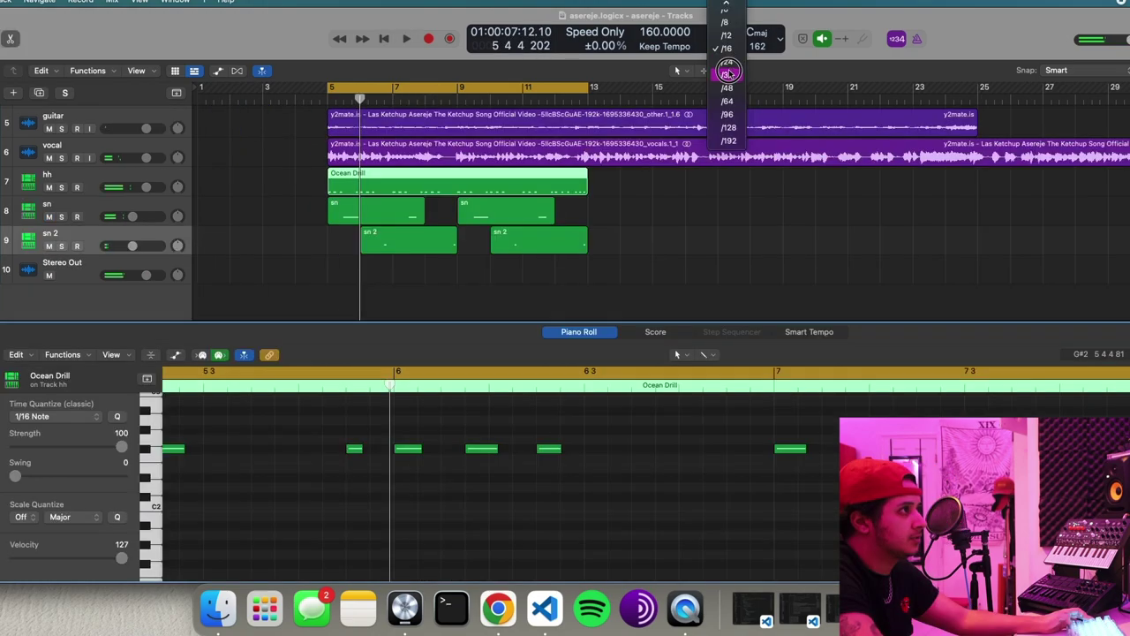
Set the grid division to /32 and turn the hi-hat note just before bar 6 into two consecutive 1/32 notes.
click(726, 73)
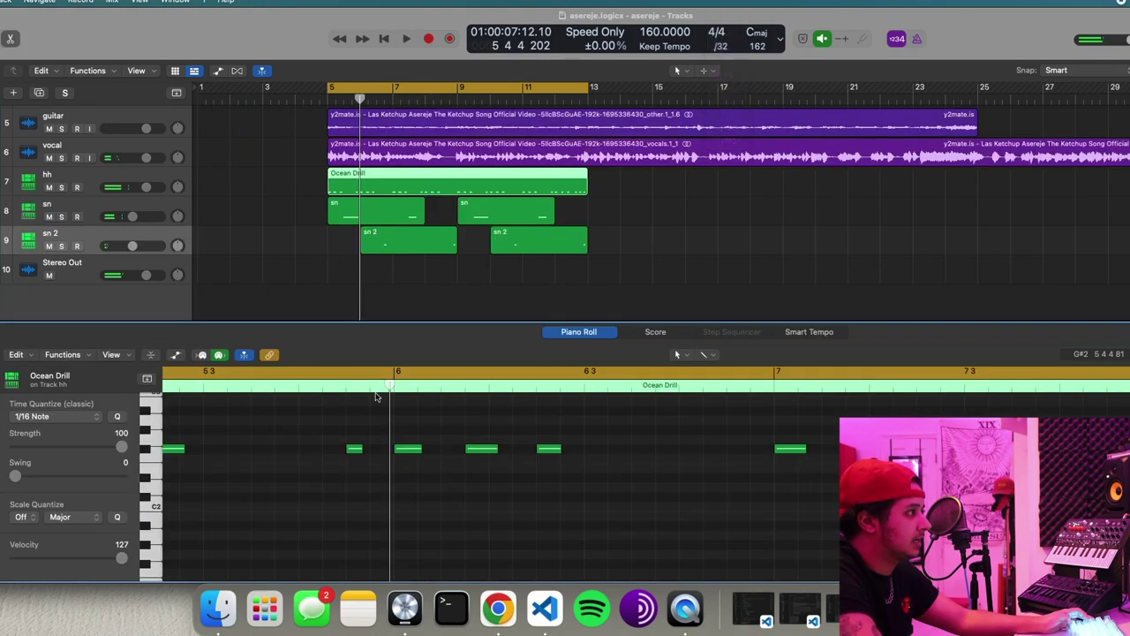
click(356, 448)
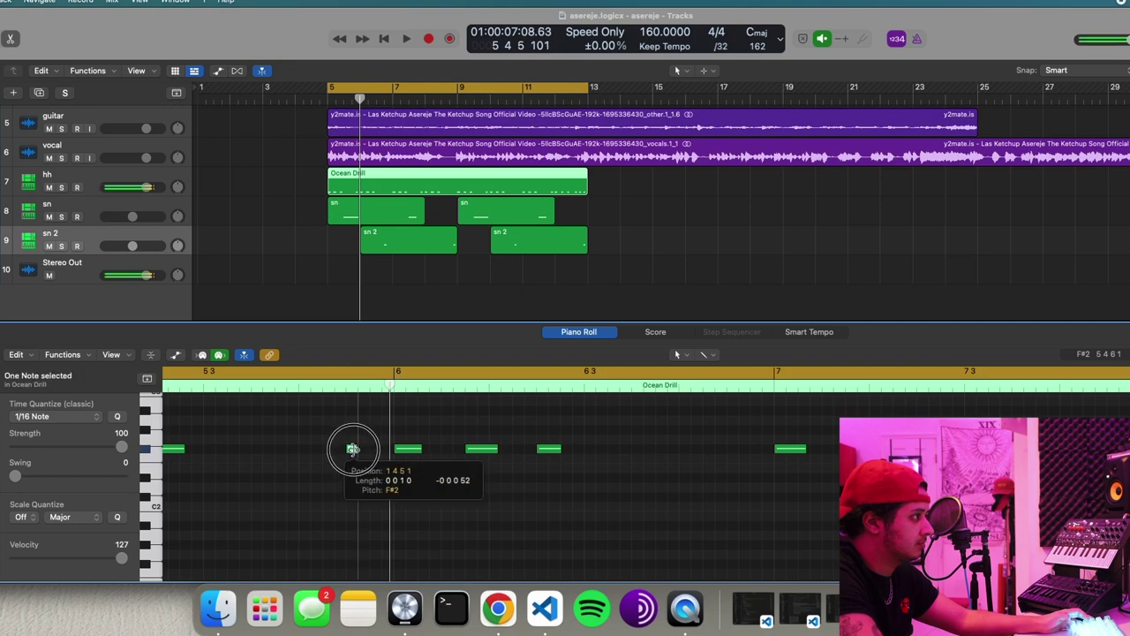
click(368, 474)
scroll(374, 475, left, 5)
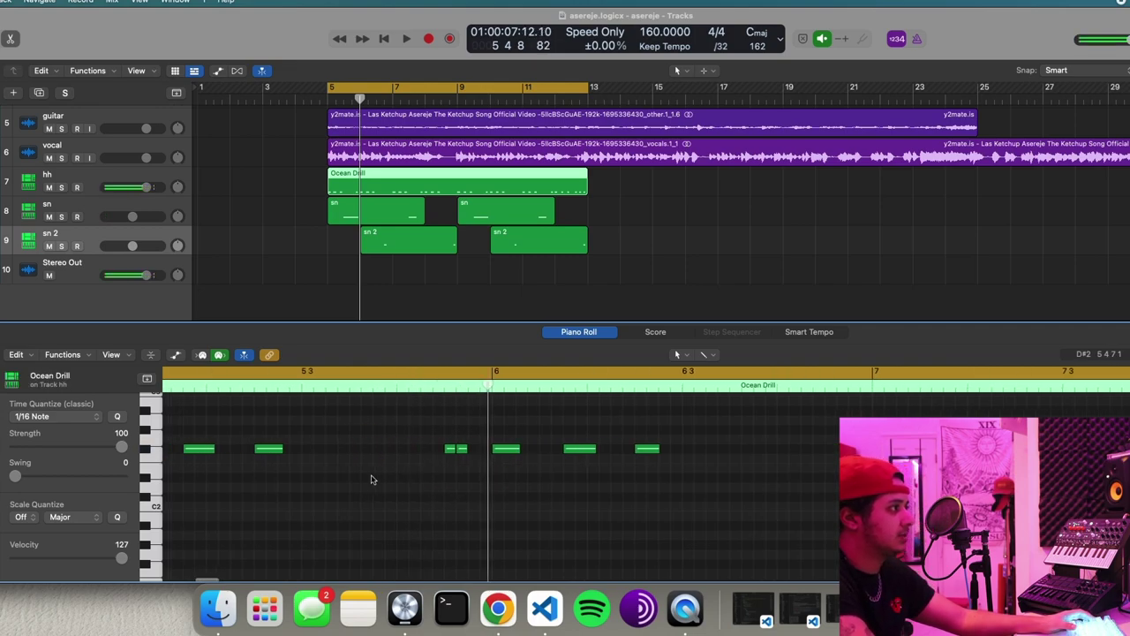
Turn the hi-hat note just before bar 10 into two short consecutive notes using a /64 grid and play the pattern.
key(space)
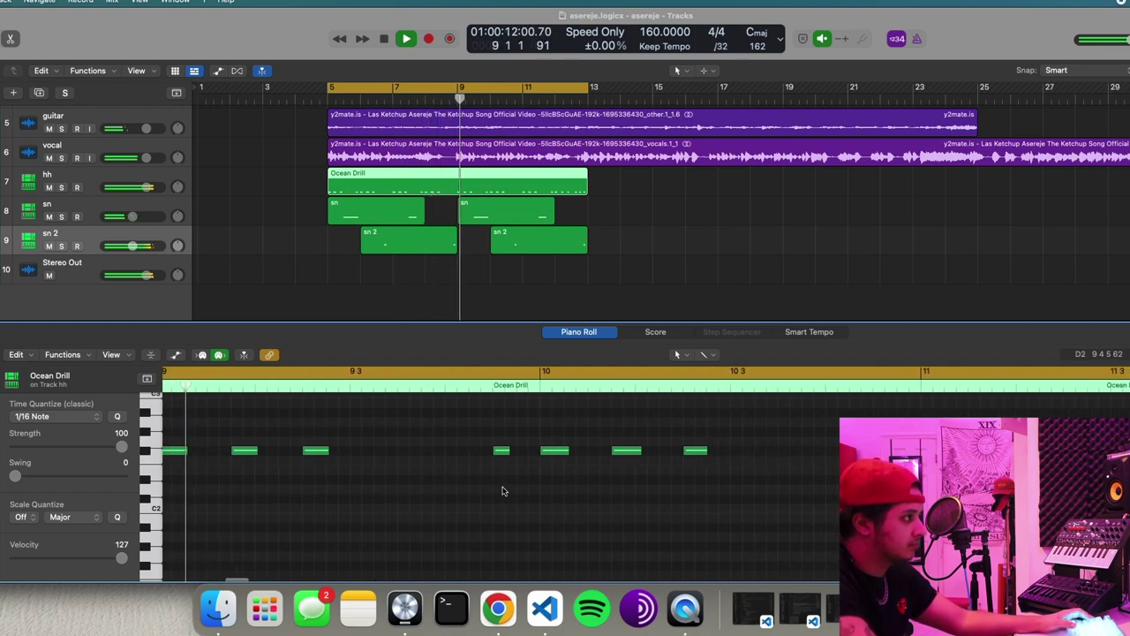
click(471, 450)
key(space)
right_click(469, 451)
key(Escape)
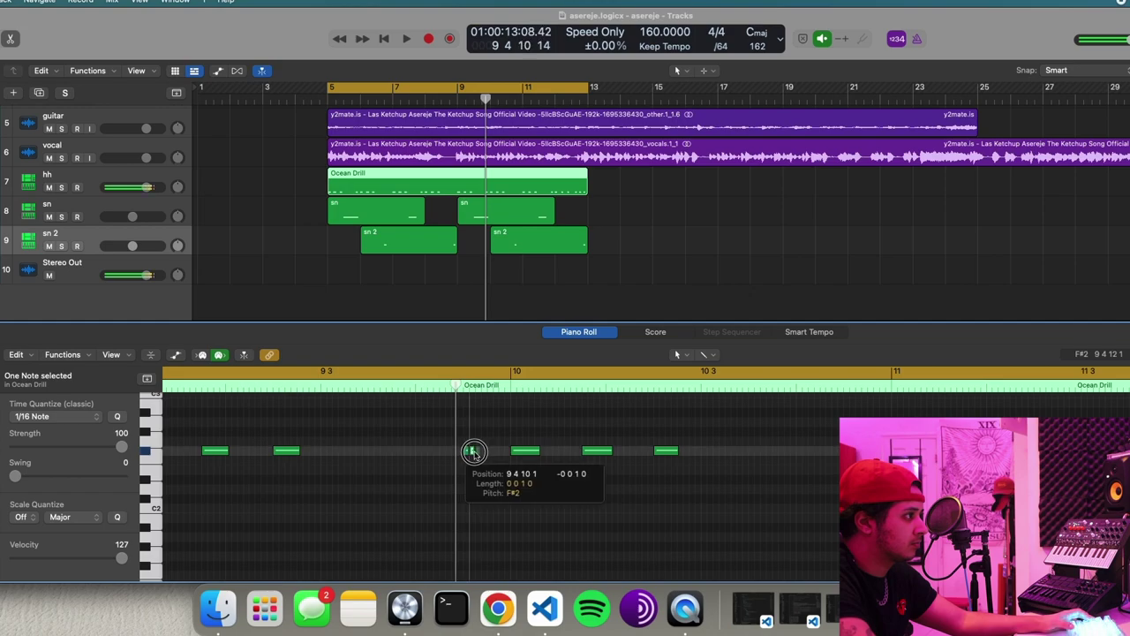
key(space)
scroll(304, 450, up, 3)
key(space)
shift+click(415, 451)
click(451, 476)
Record the kick pattern onto the kick track starting at bar 5.
key(space)
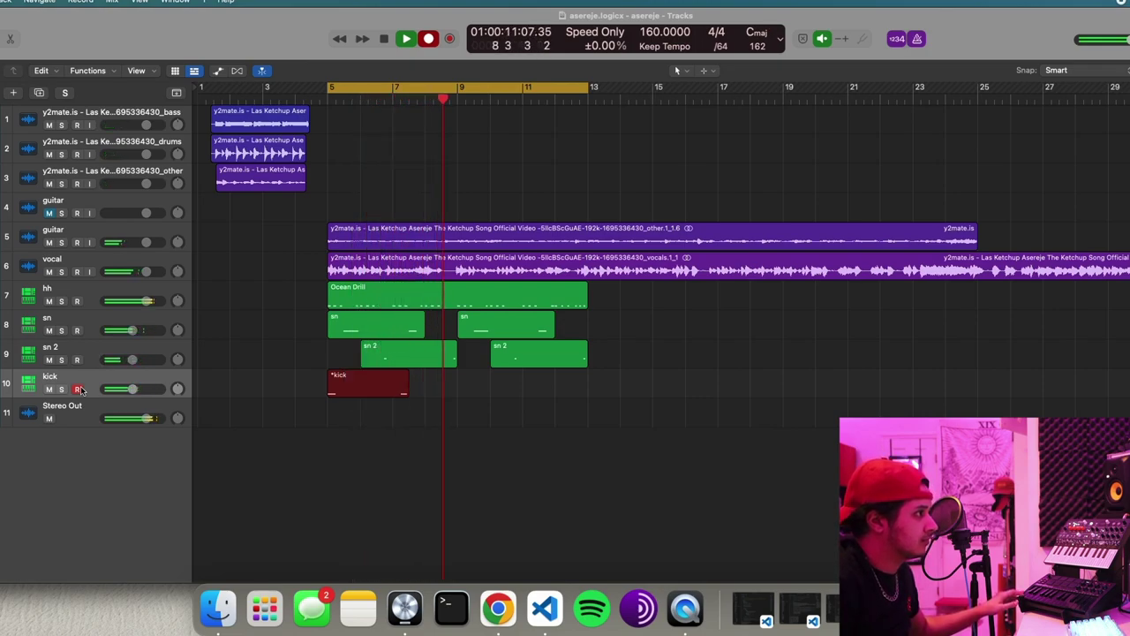
key(space)
Solo the hi-hat track and listen to its pattern from bar 5 with its notes shown in the Piano Roll.
click(270, 297)
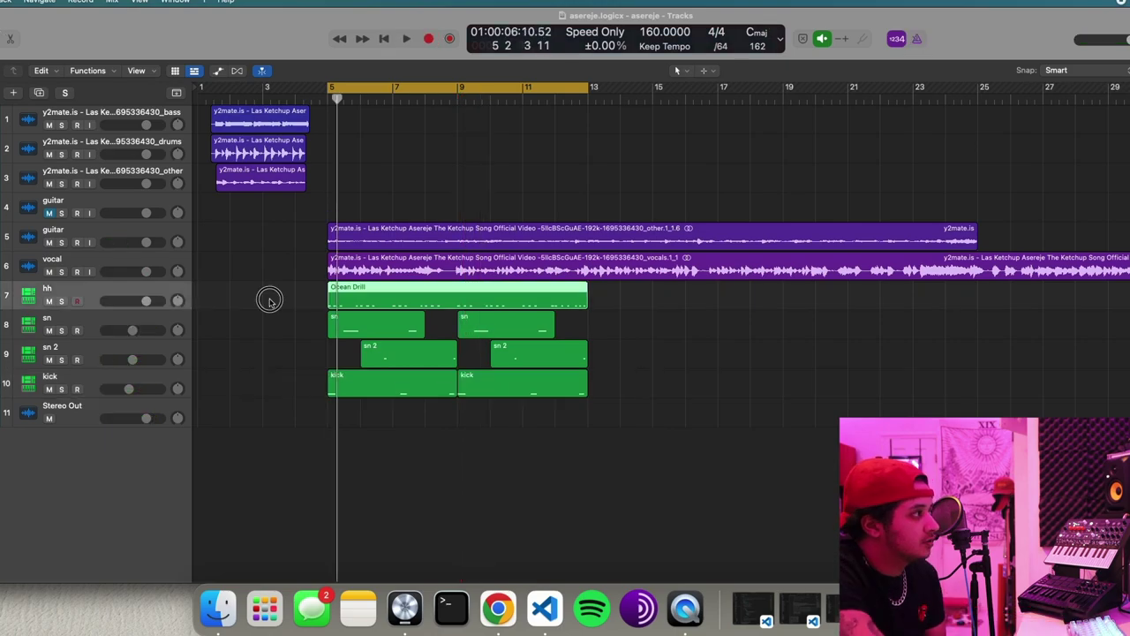
click(16, 35)
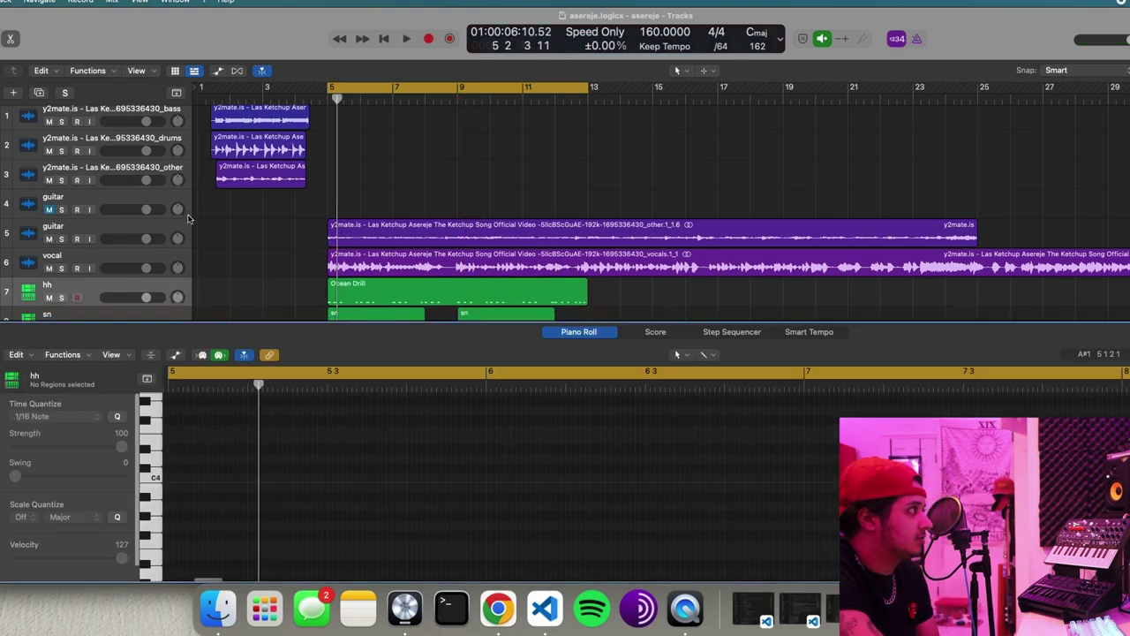
scroll(150, 257, down, 2)
key(s)
click(155, 251)
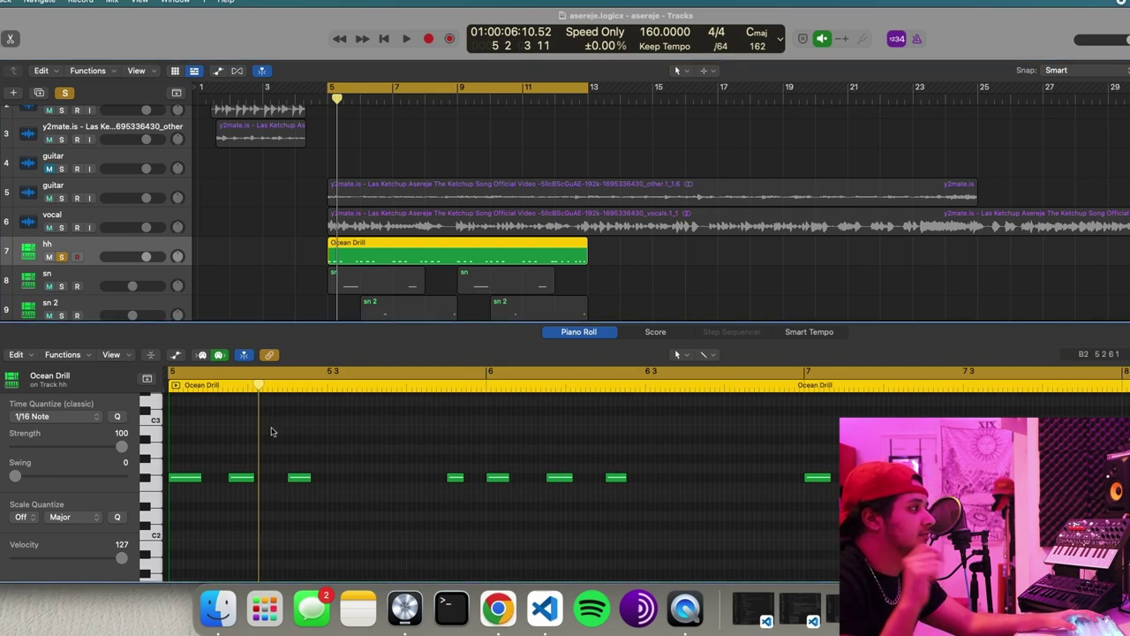
key(space)
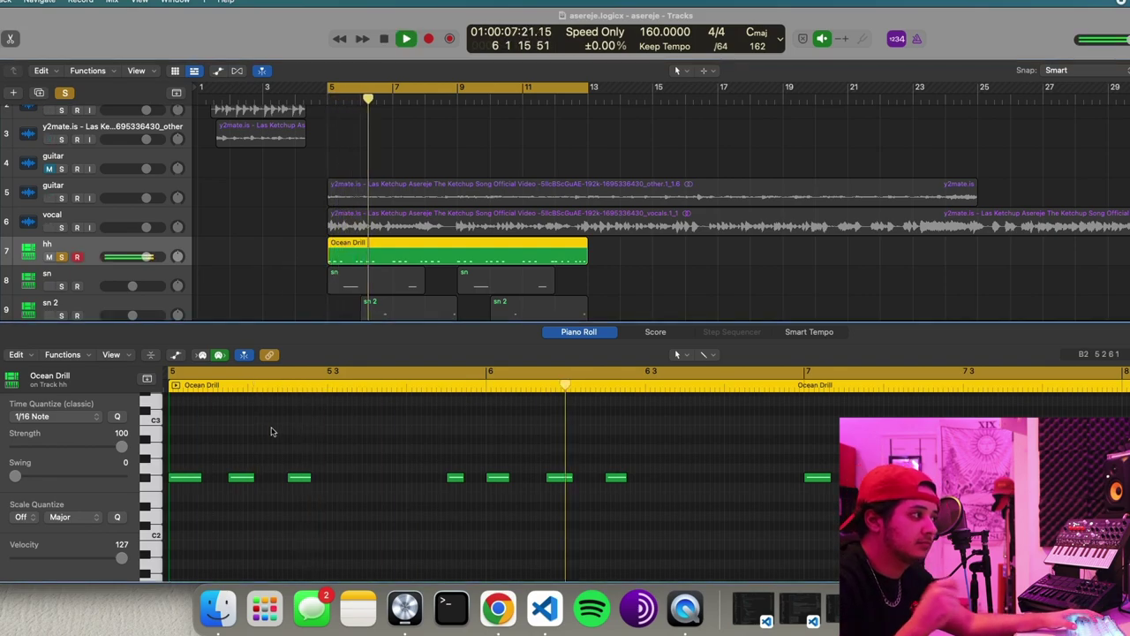
key(space)
Examine the notes of the snare and second snare tracks in the Piano Roll.
click(68, 278)
scroll(265, 268, down, 2)
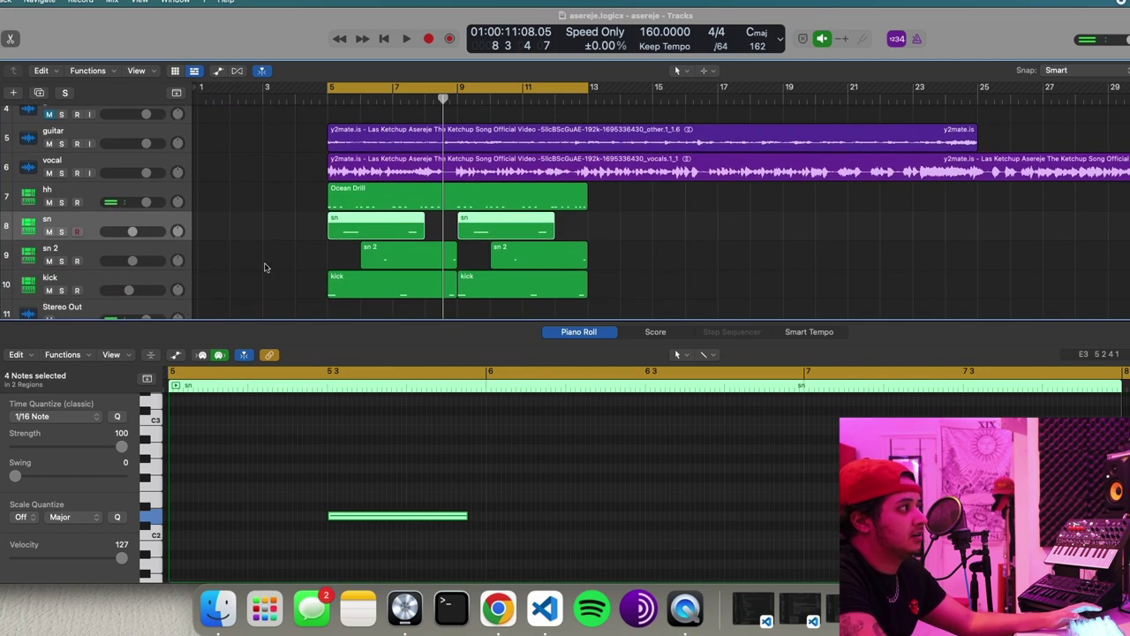
click(268, 261)
click(325, 102)
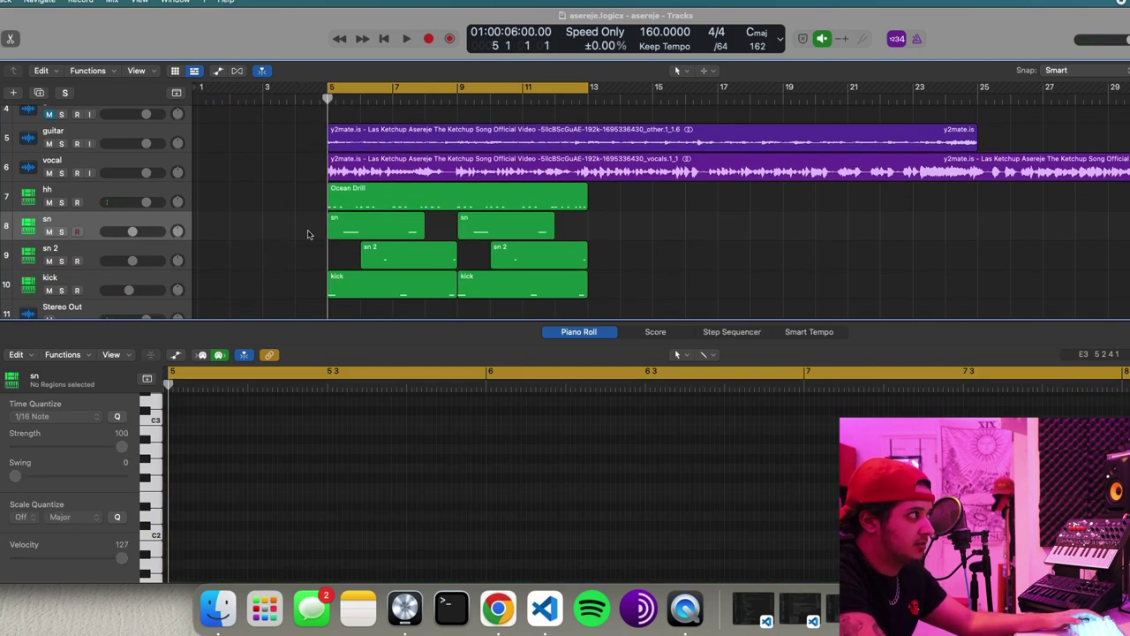
click(342, 227)
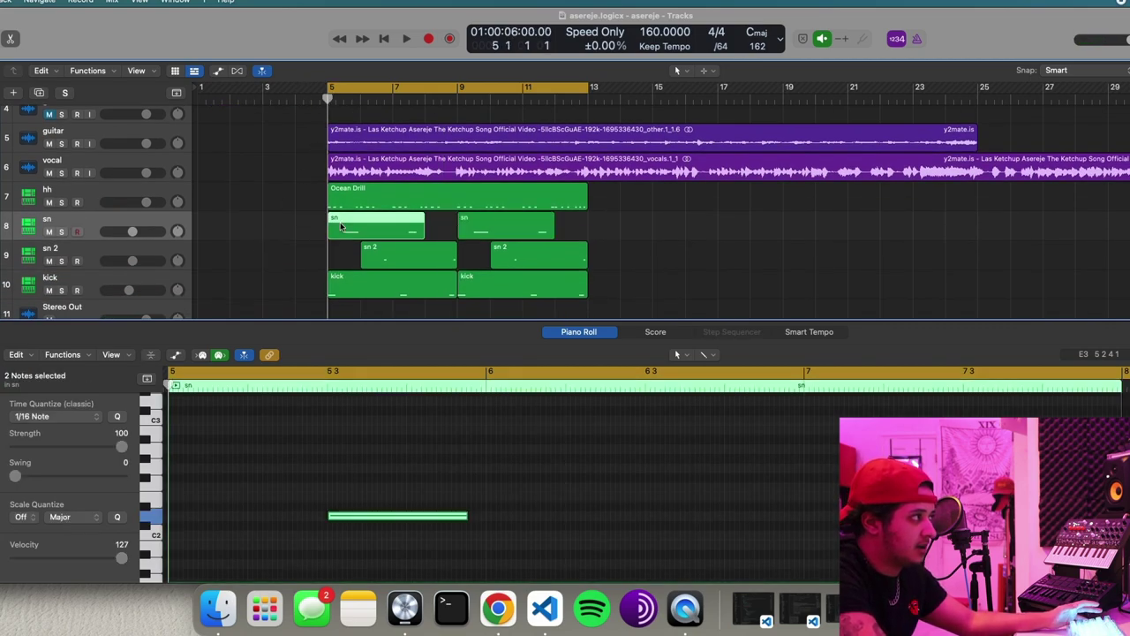
click(171, 250)
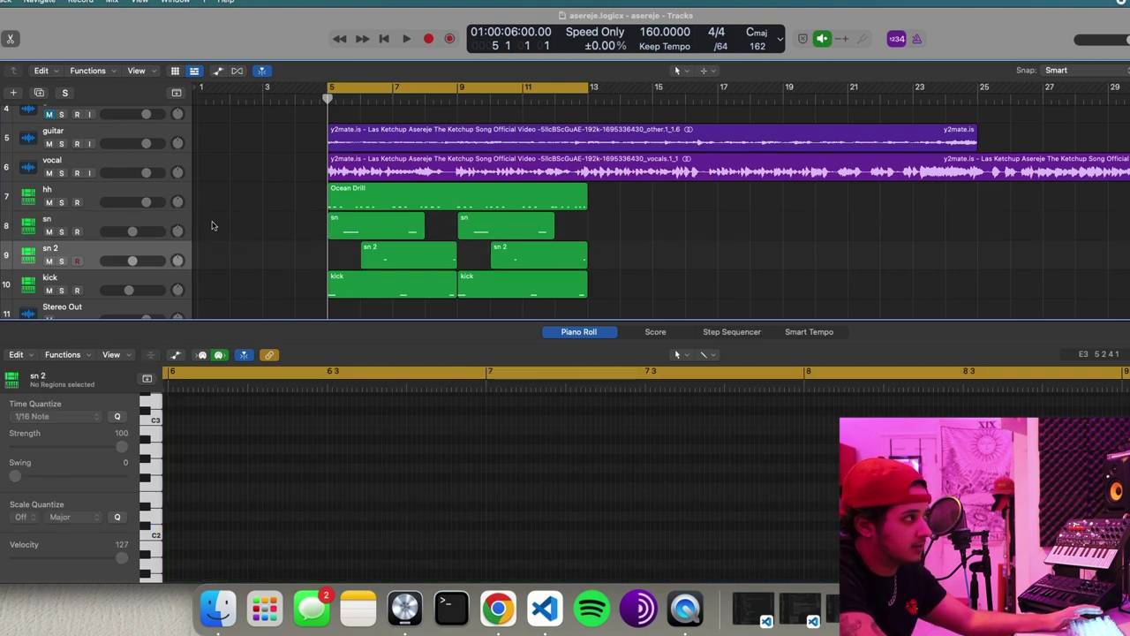
Duplicate the kick track to make an 808 track and move the later guitar material earlier in the arrangement.
scroll(212, 226, down, 2)
click(106, 237)
click(250, 206)
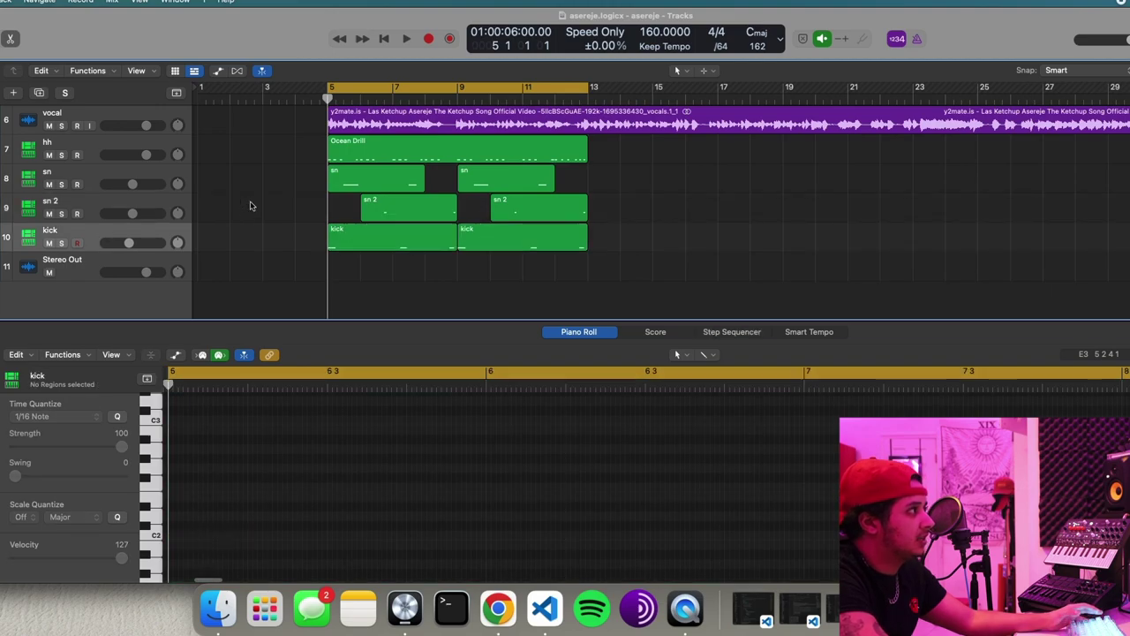
click(284, 243)
click(350, 233)
click(296, 244)
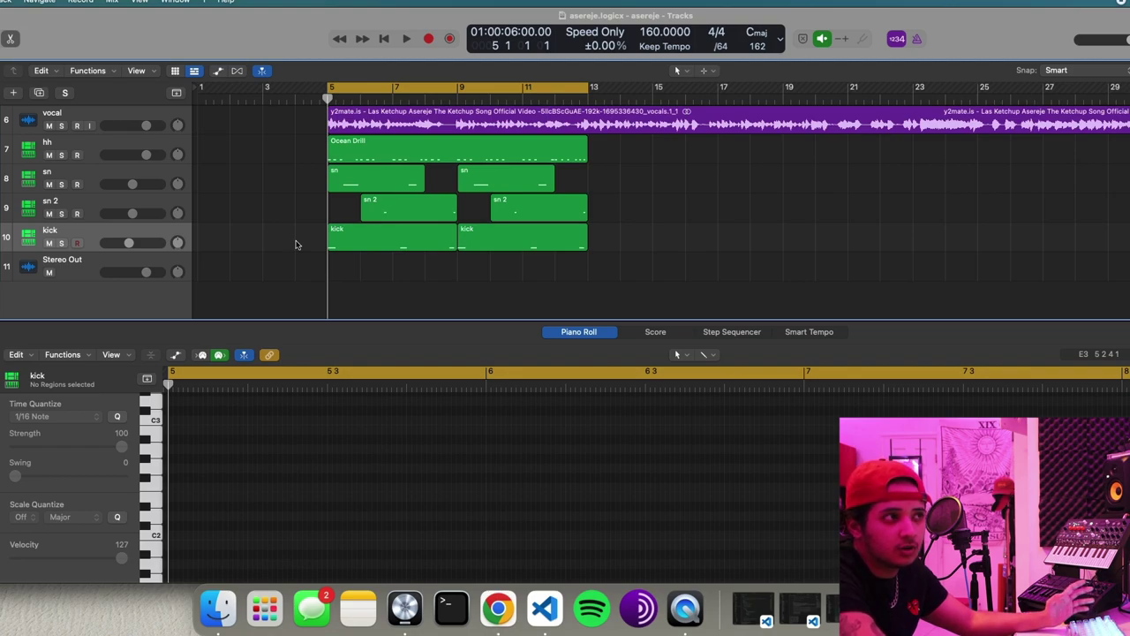
key(super+d)
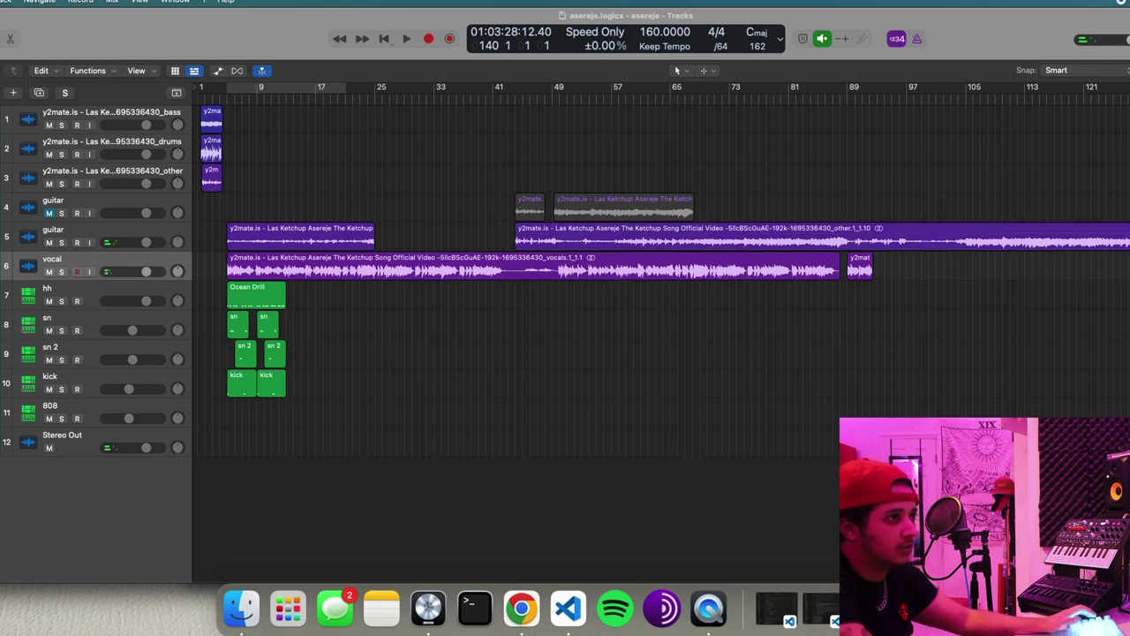
drag(1121, 231, 262, 202)
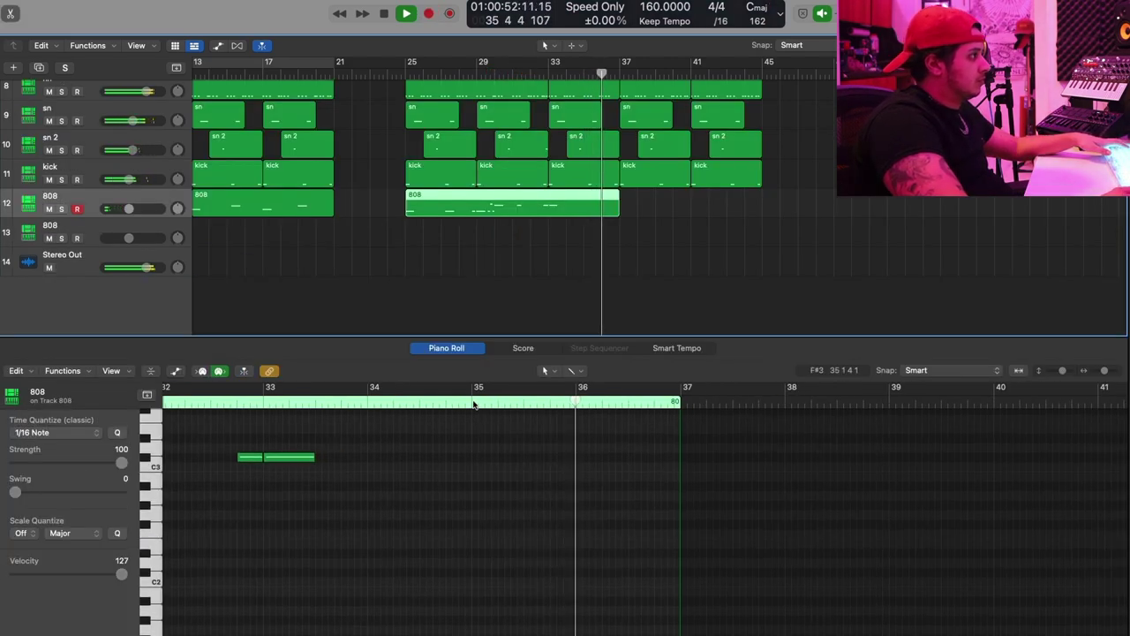
Add a C#3 note on beat 2 of bar 35 and a lower note at the start of bar 36 to the 808 region.
drag(474, 405, 518, 459)
key(space)
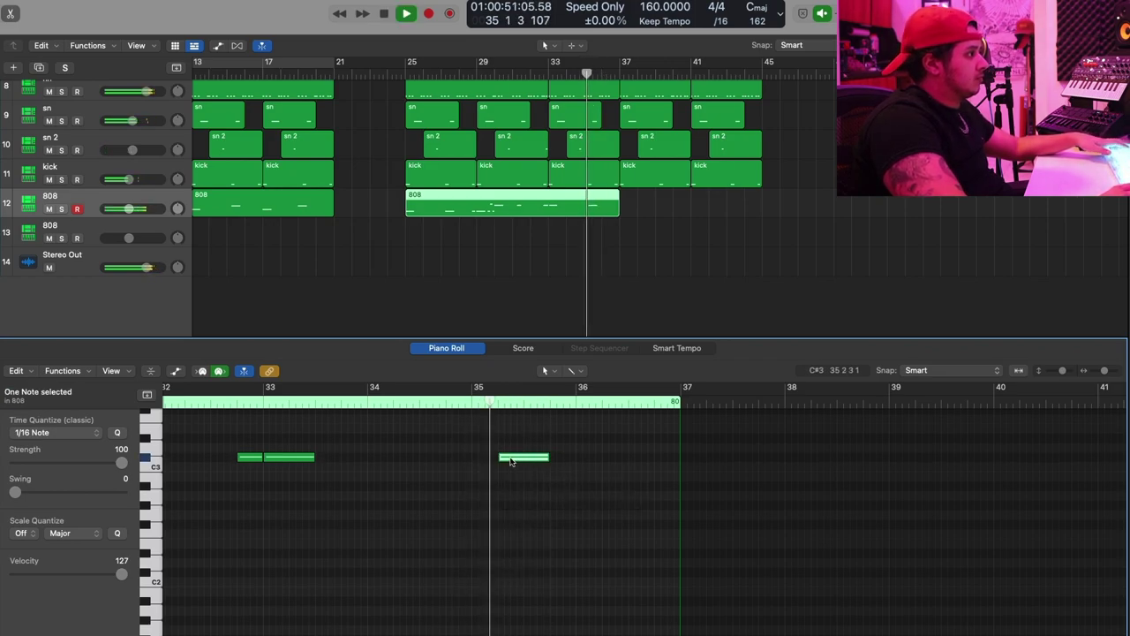
key(space)
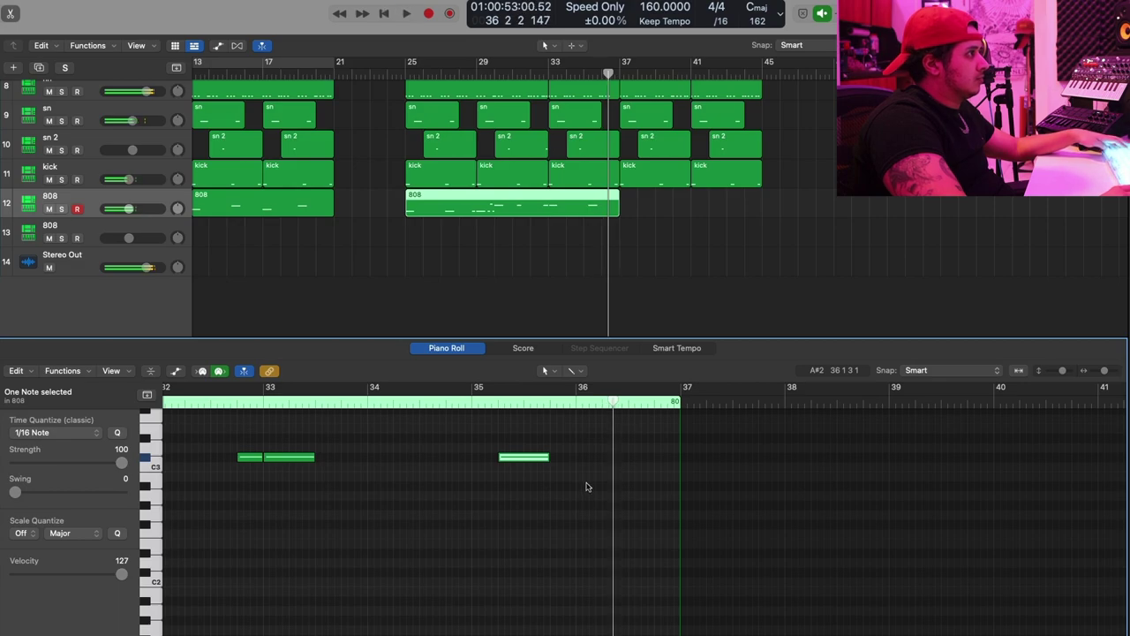
click(584, 478)
drag(585, 478, 579, 478)
key(space)
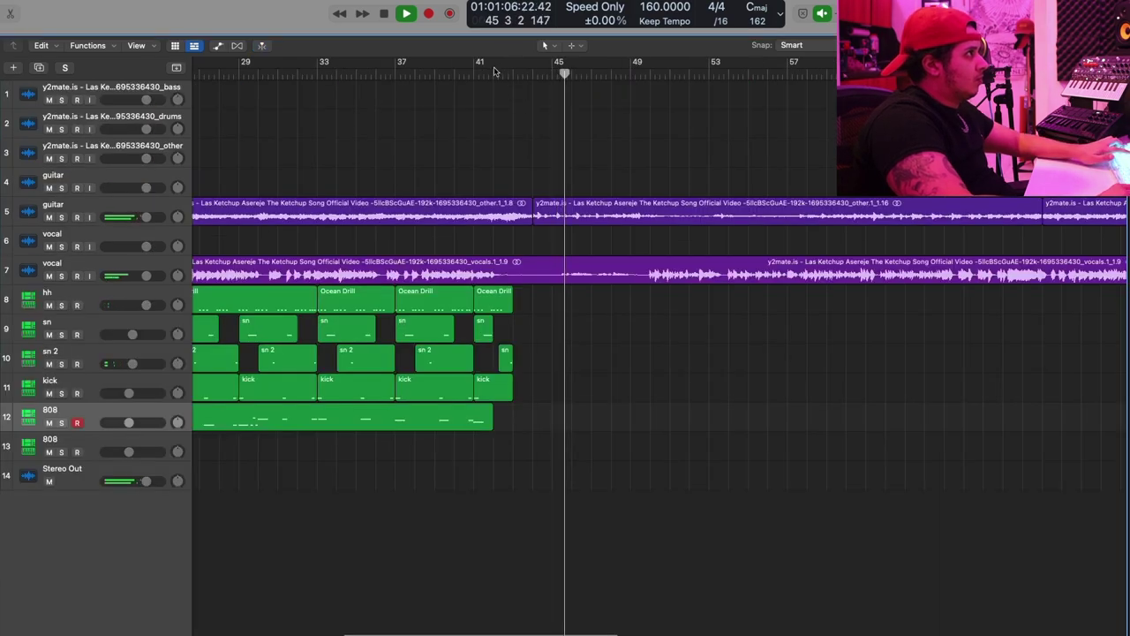
Split the guitar and vocal regions at bar 43, cut the bar after the split and close the gap.
click(497, 76)
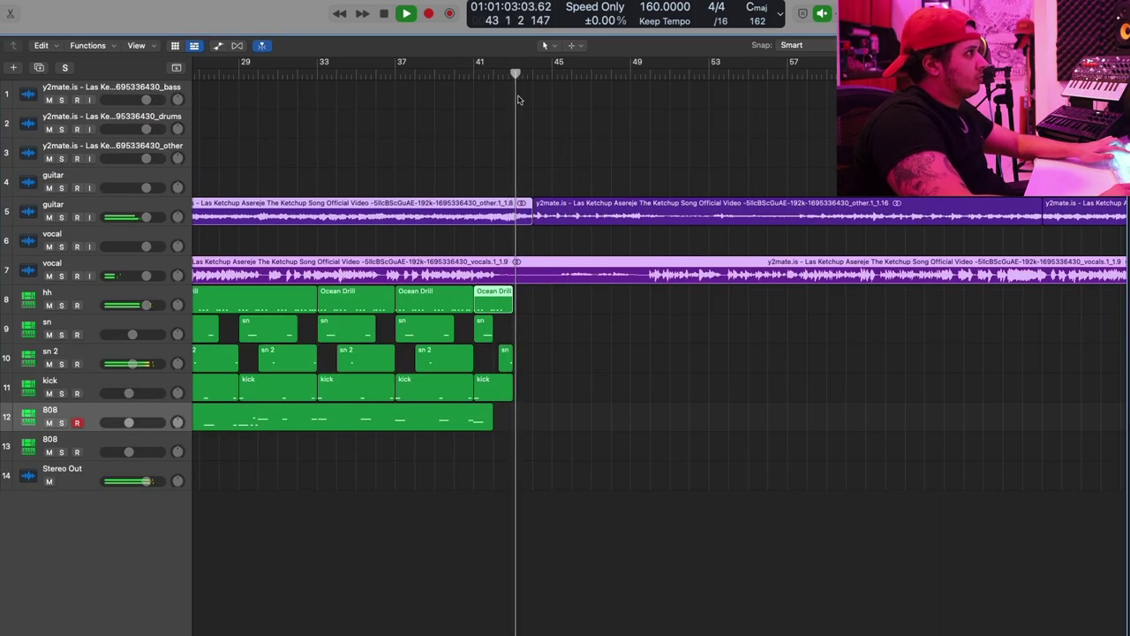
key(space)
click(521, 81)
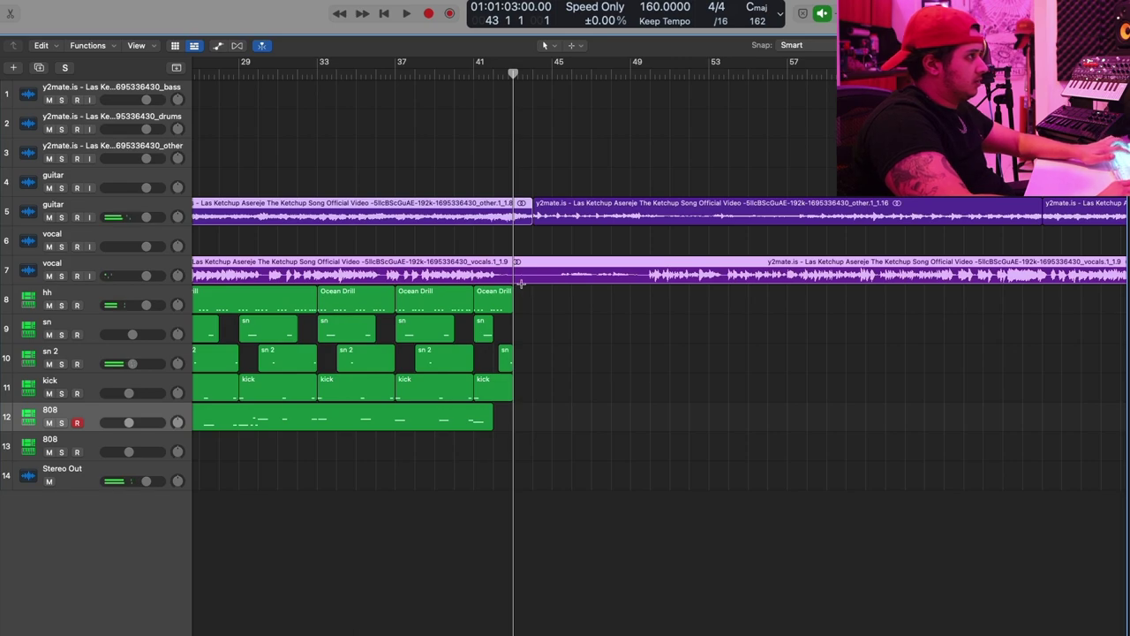
key(super+t)
click(522, 206)
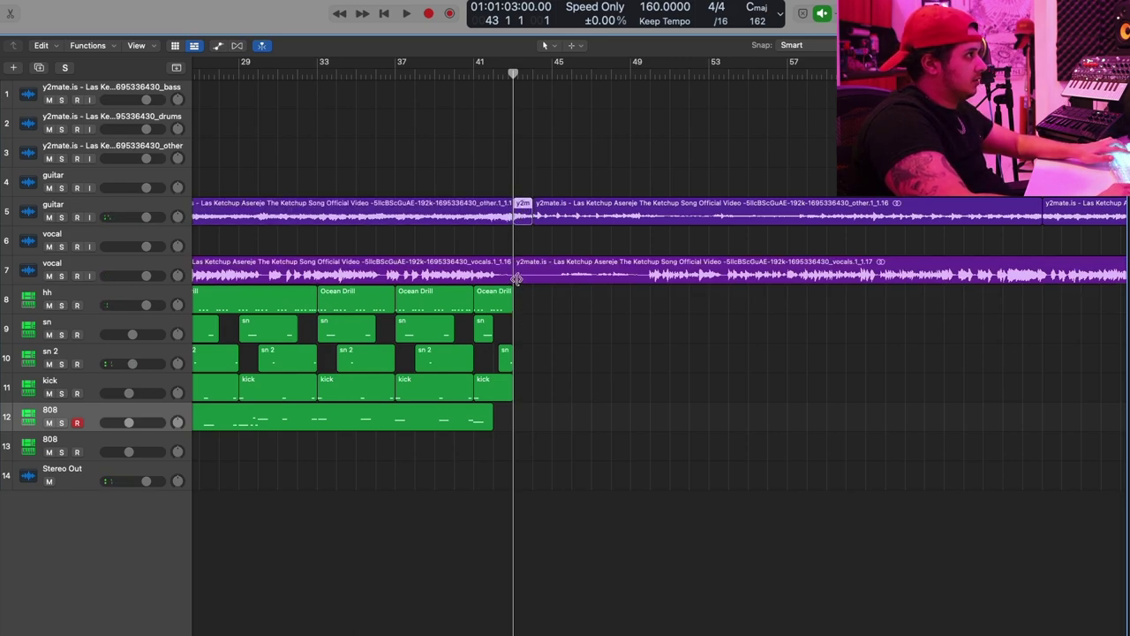
drag(519, 281, 535, 263)
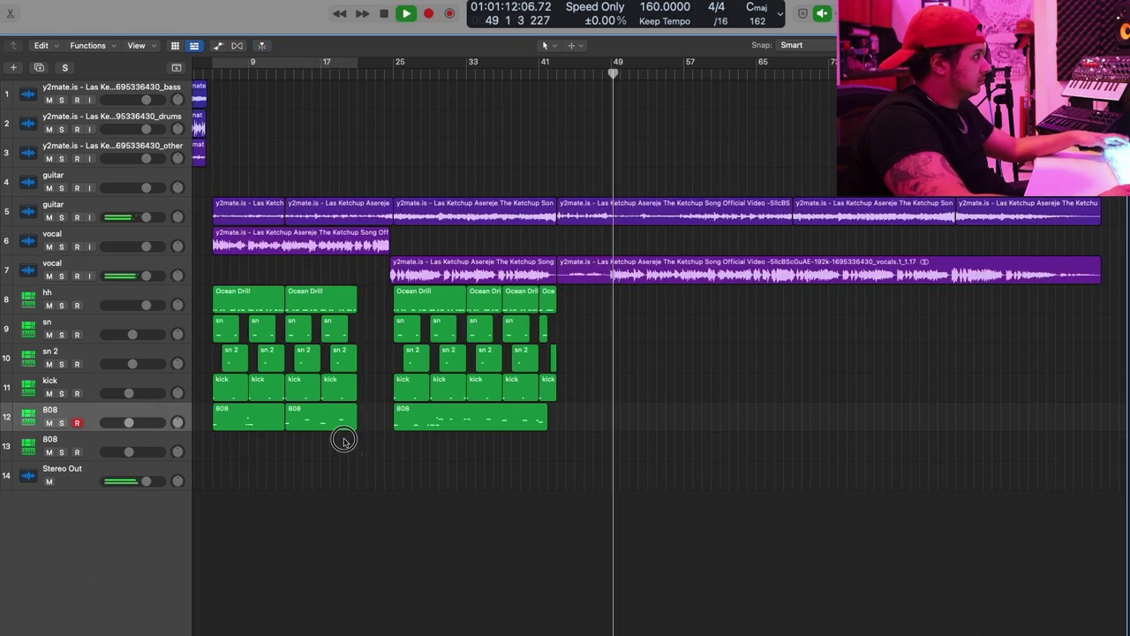
Copy the drum and 808 regions of bars 5 to 21 to bar 49 and play them with the vocal.
drag(358, 450, 617, 315)
click(598, 309)
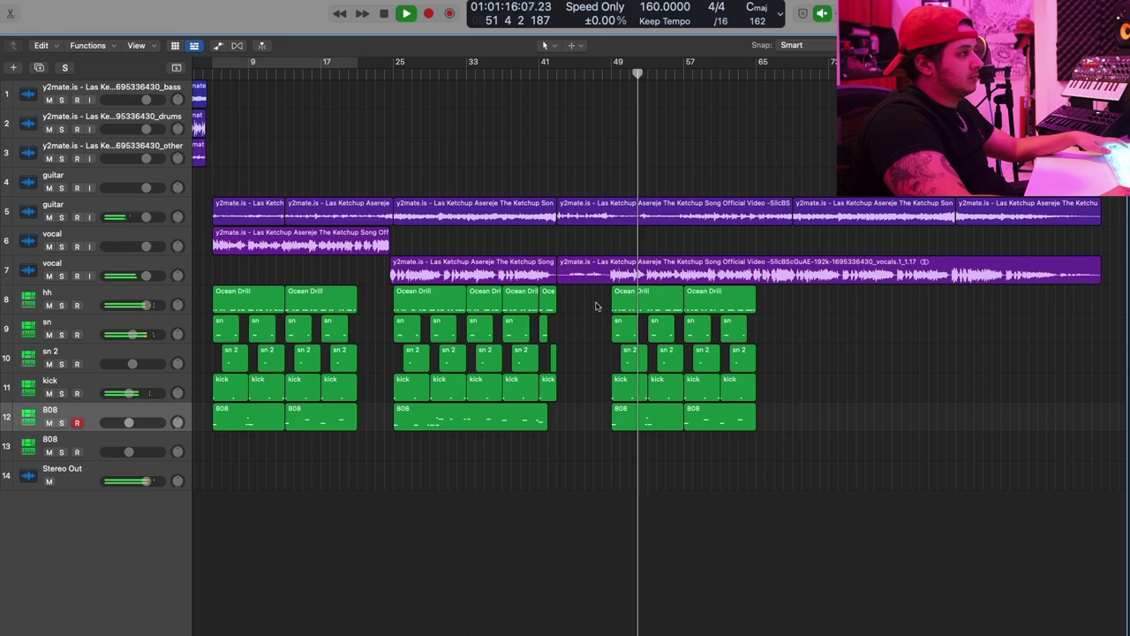
key(space)
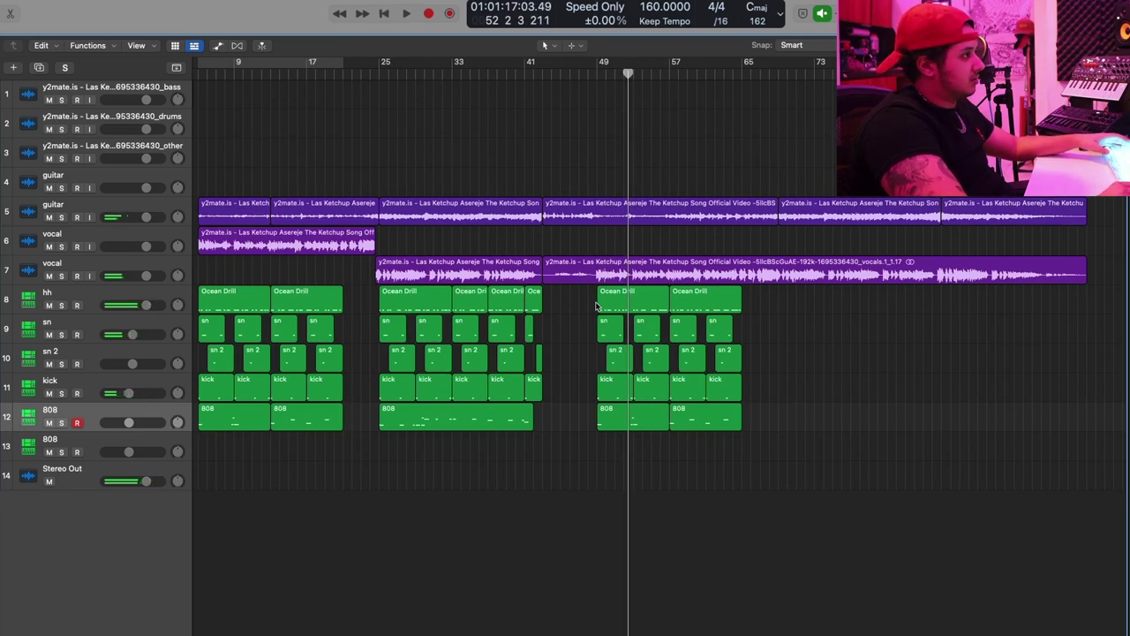
click(597, 72)
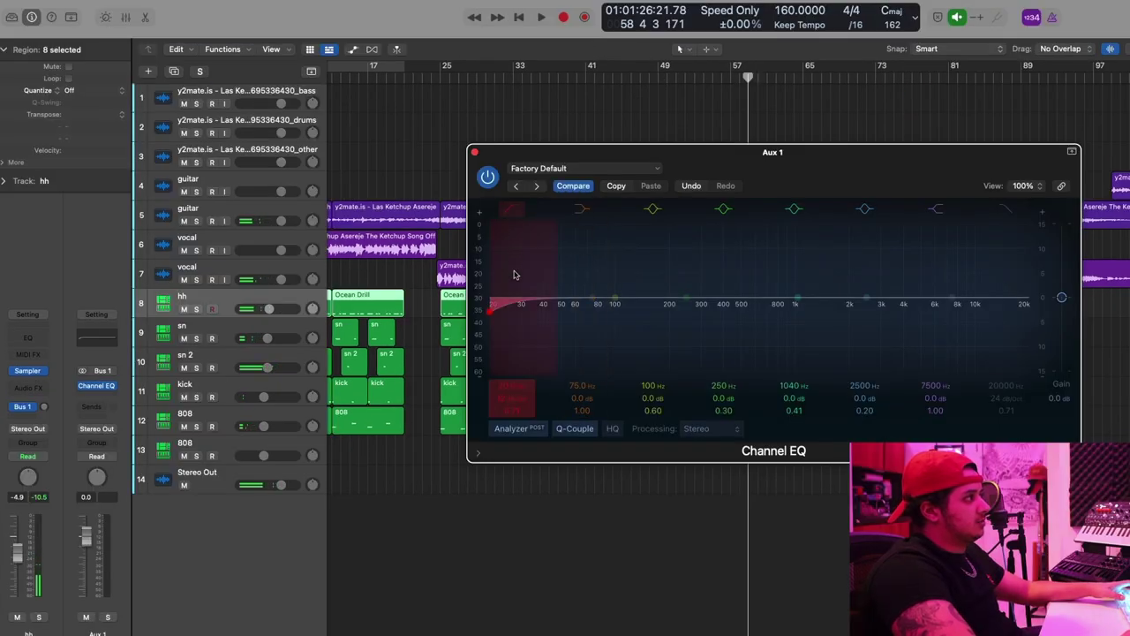
Shape the Channel EQ on the hi-hat's Aux 1 bus with a low cut around 80 Hz and a high cut.
click(509, 209)
drag(1033, 296, 912, 296)
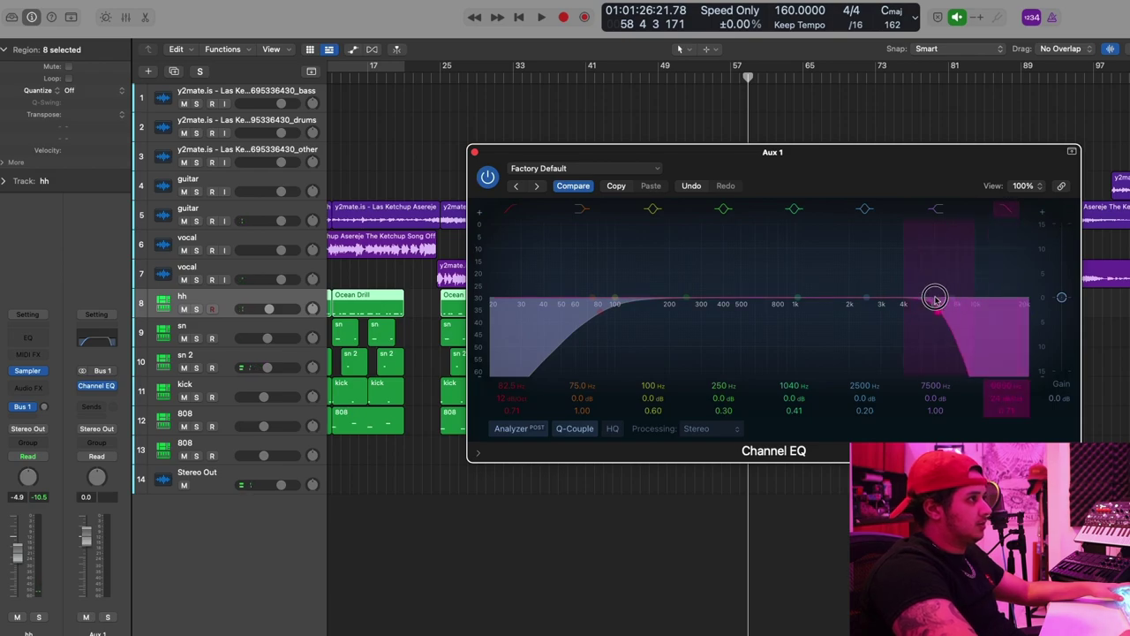
click(475, 153)
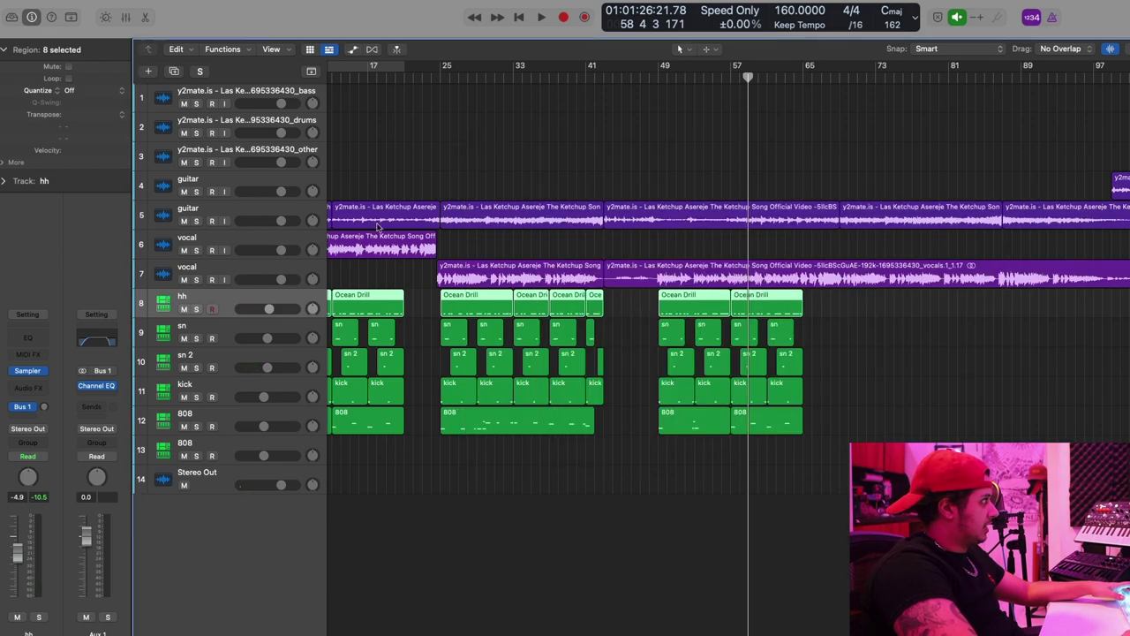
Add a Space Designer reverb after the EQ on Aux 1 and load its 2.0s Hallway indoor preset.
click(95, 398)
mouse_move(97, 573)
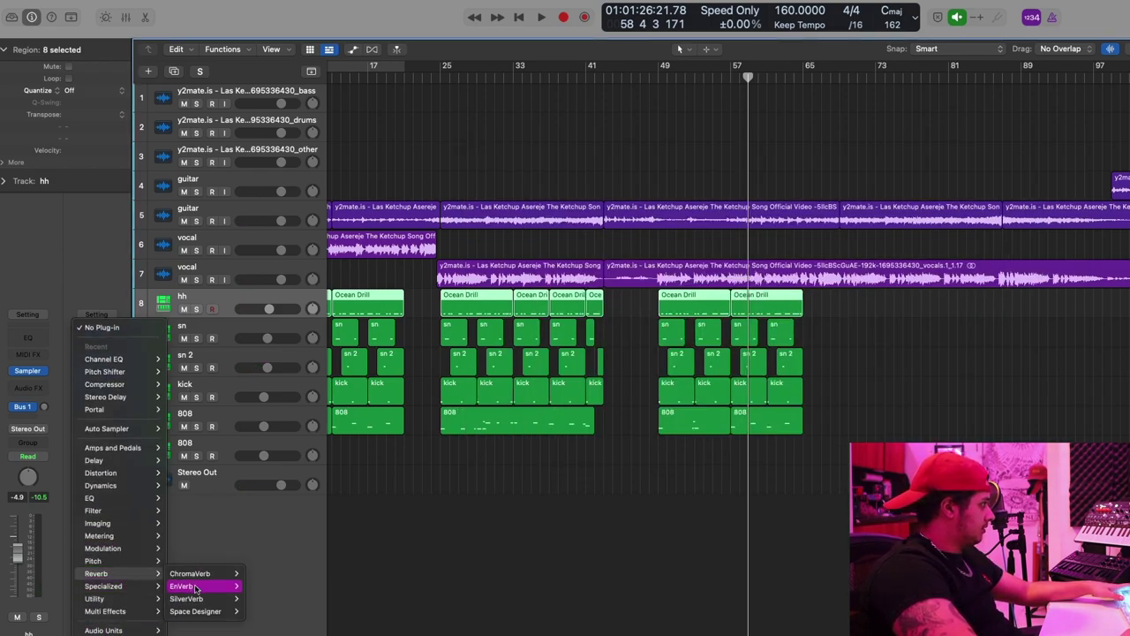
mouse_move(210, 613)
click(263, 611)
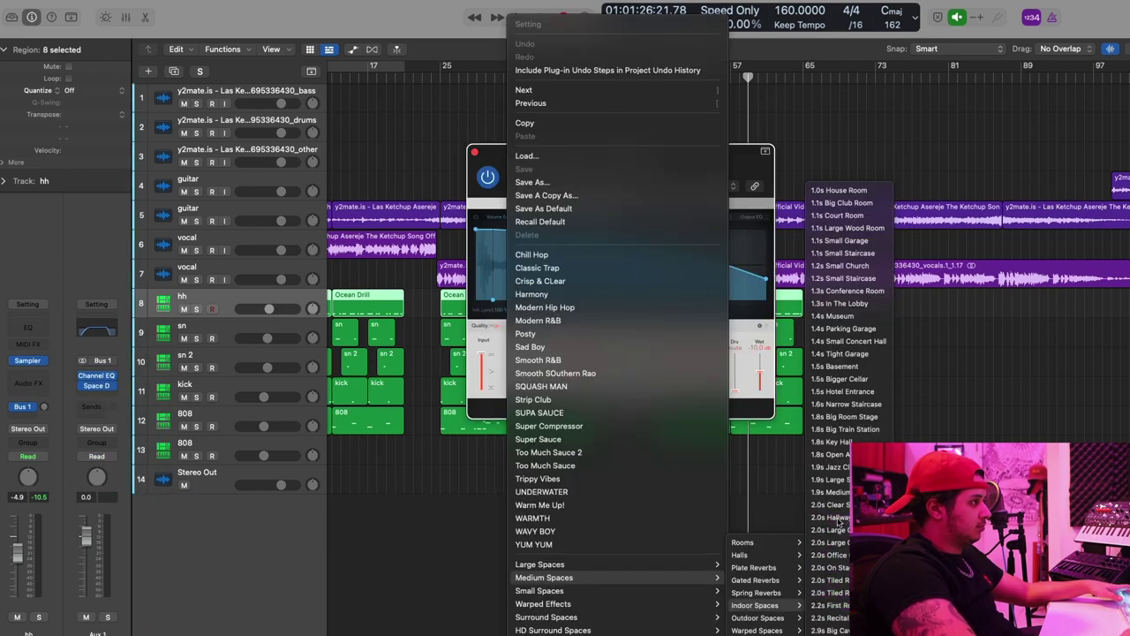
click(838, 519)
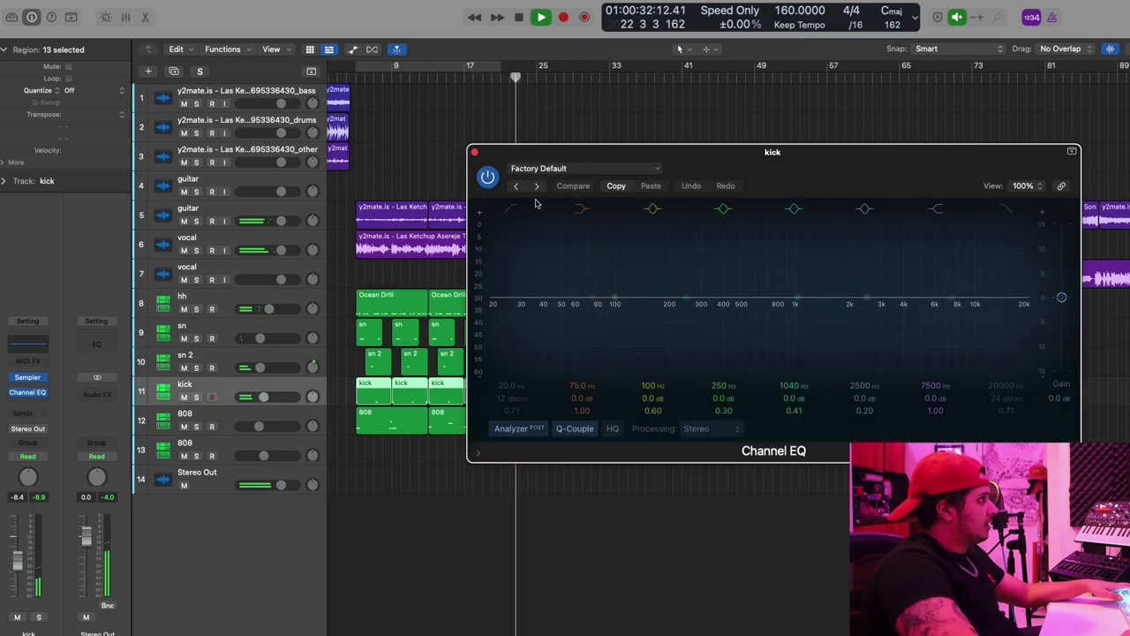
Set a low cut at 38.4 Hz with a 24 dB/Oct slope in the kick's Channel EQ.
mouse_move(521, 353)
mouse_down()
mouse_move(575, 354)
mouse_move(548, 414)
mouse_move(528, 343)
mouse_up()
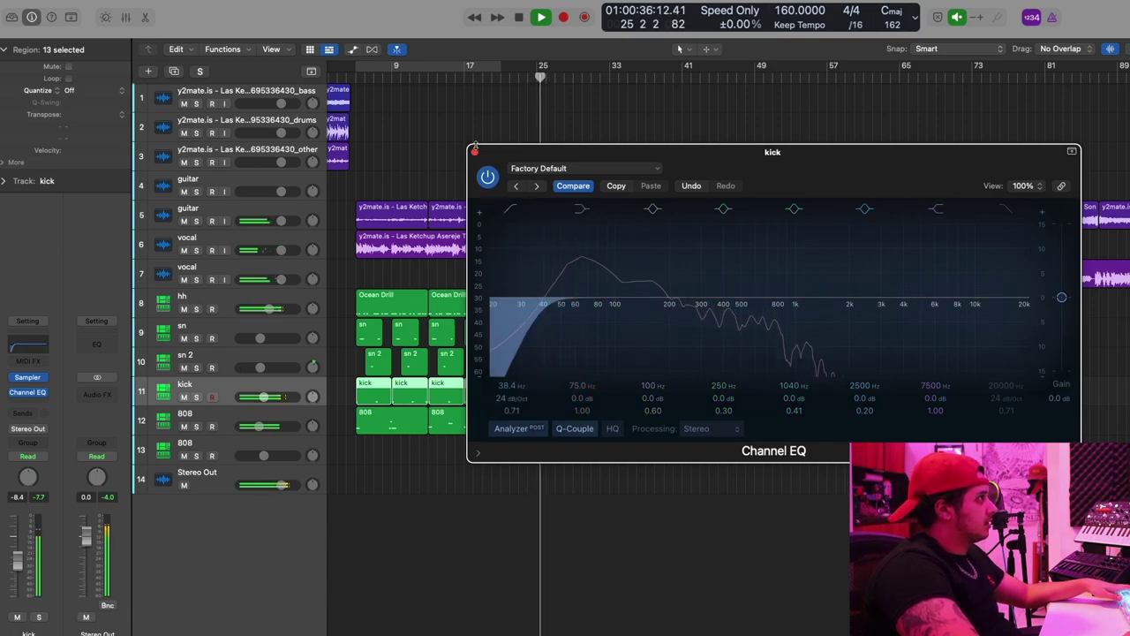
click(475, 151)
Add an A2 note on beat 3 of bar 41 and an A#2 note at the start of bar 42 to the 808 region.
click(297, 444)
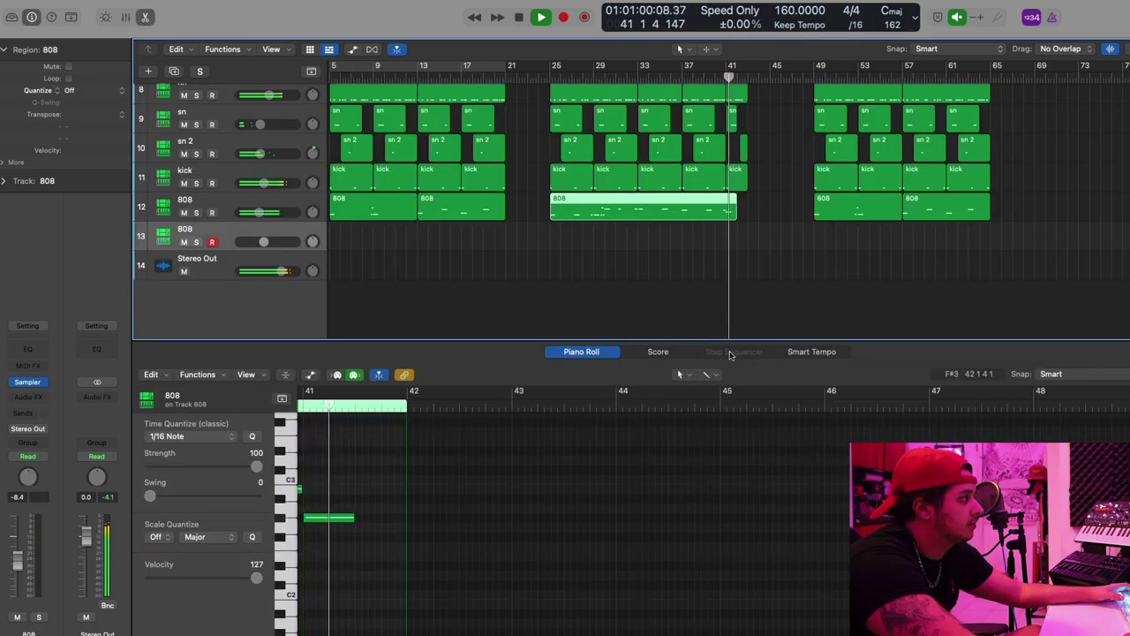
key(space)
click(360, 509)
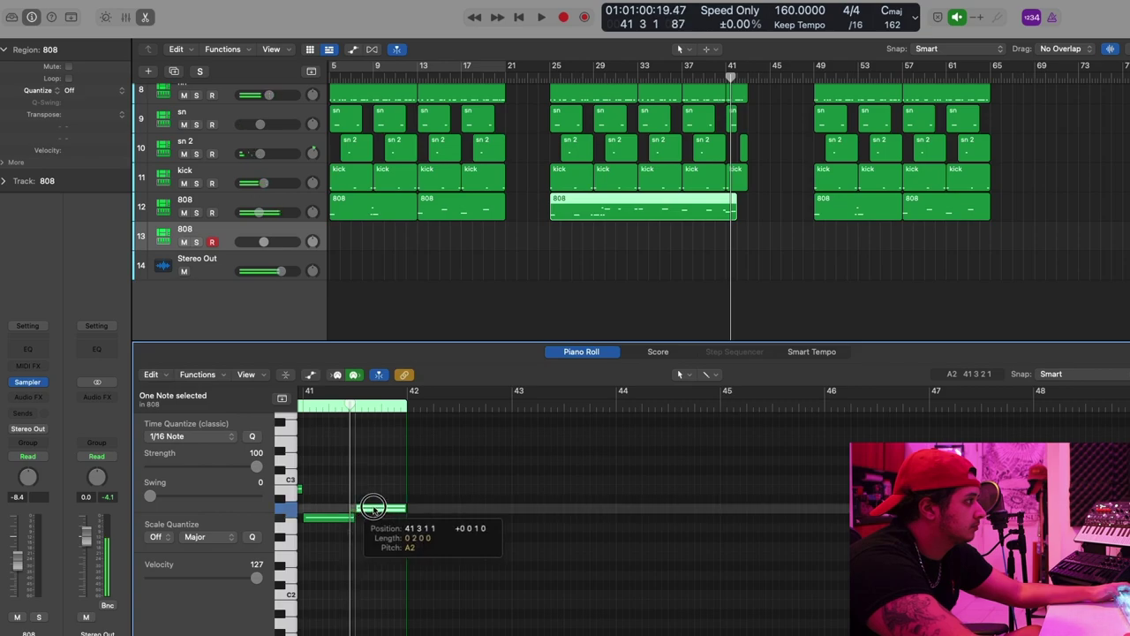
click(415, 500)
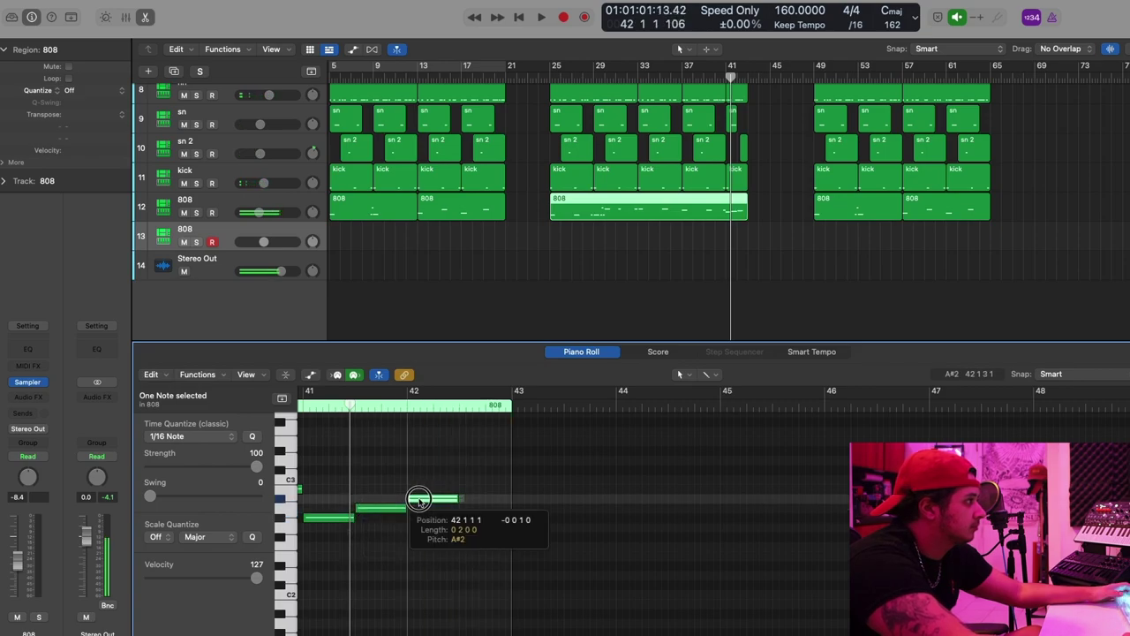
key(space)
click(457, 540)
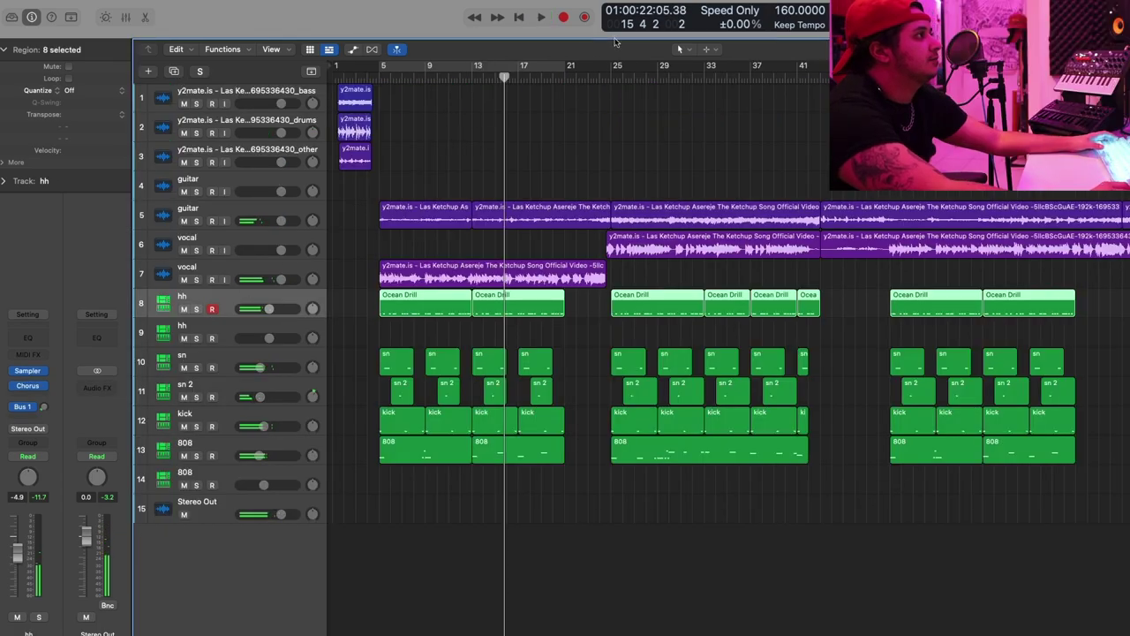
Open the hi-hat region at bar 25 in the Piano Roll and give it a roll of three short F#2 notes at its start.
click(617, 71)
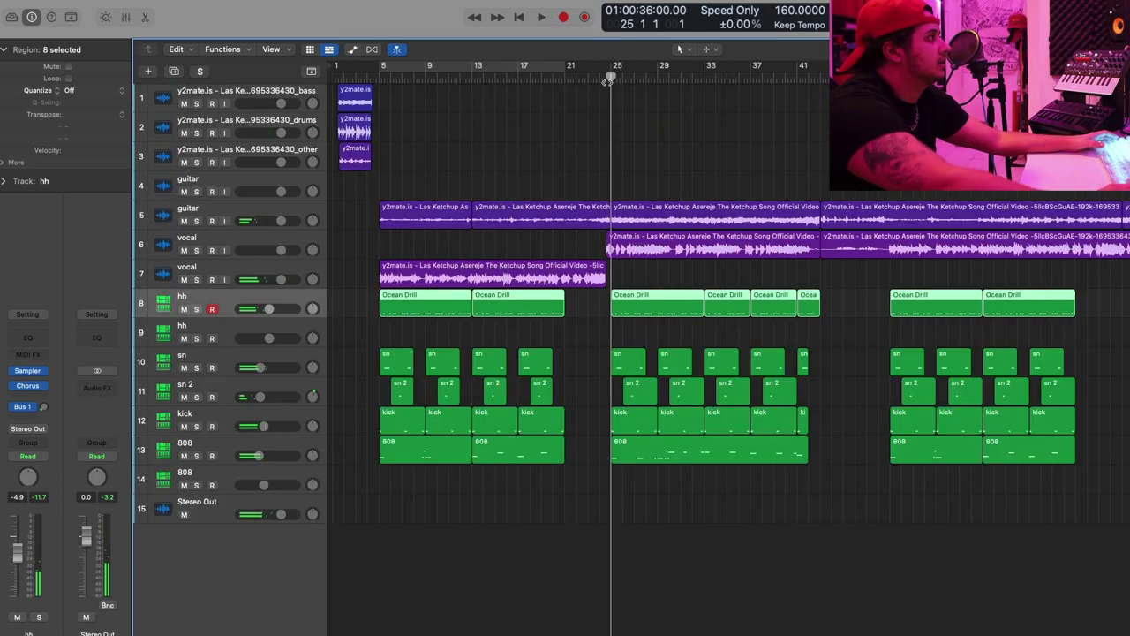
key(p)
click(646, 291)
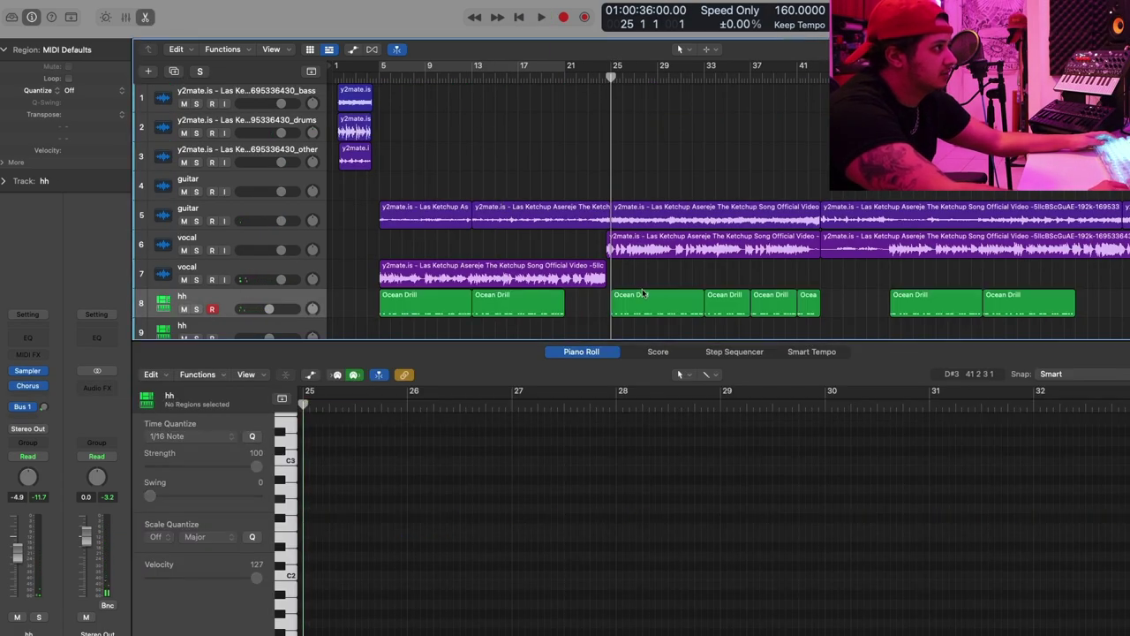
scroll(475, 480, up, 3)
click(726, 518)
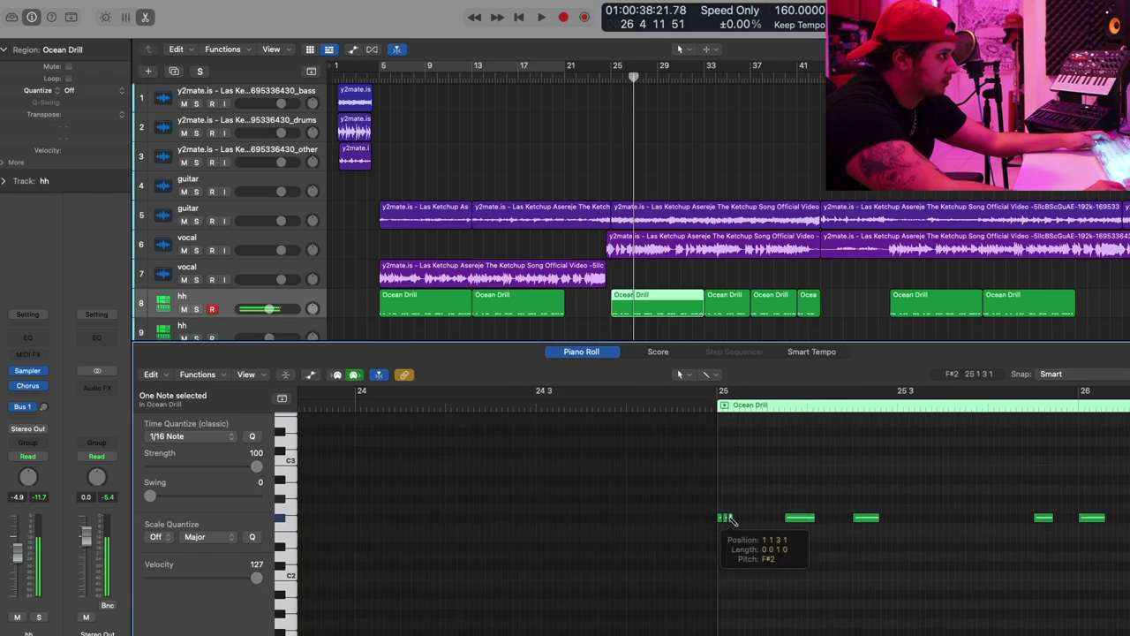
key(space)
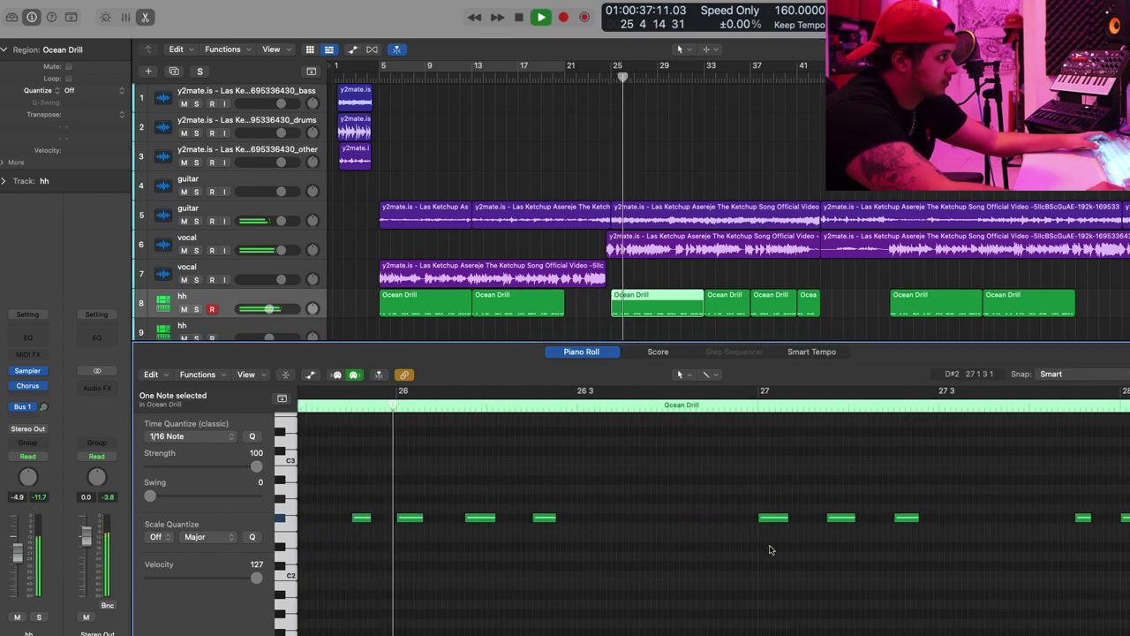
Adjust the F#2 hi-hat notes around bar 26 while auditioning the region.
key(space)
right_click(455, 516)
key(Escape)
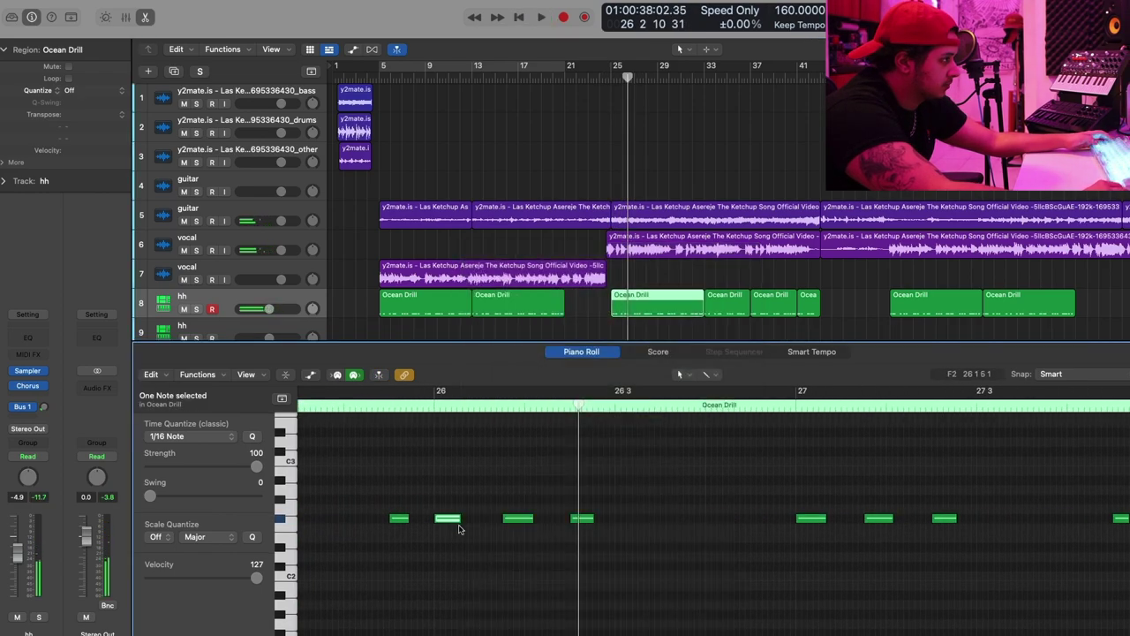
click(530, 560)
key(space)
key(space)
drag(570, 520, 557, 521)
click(448, 429)
key(space)
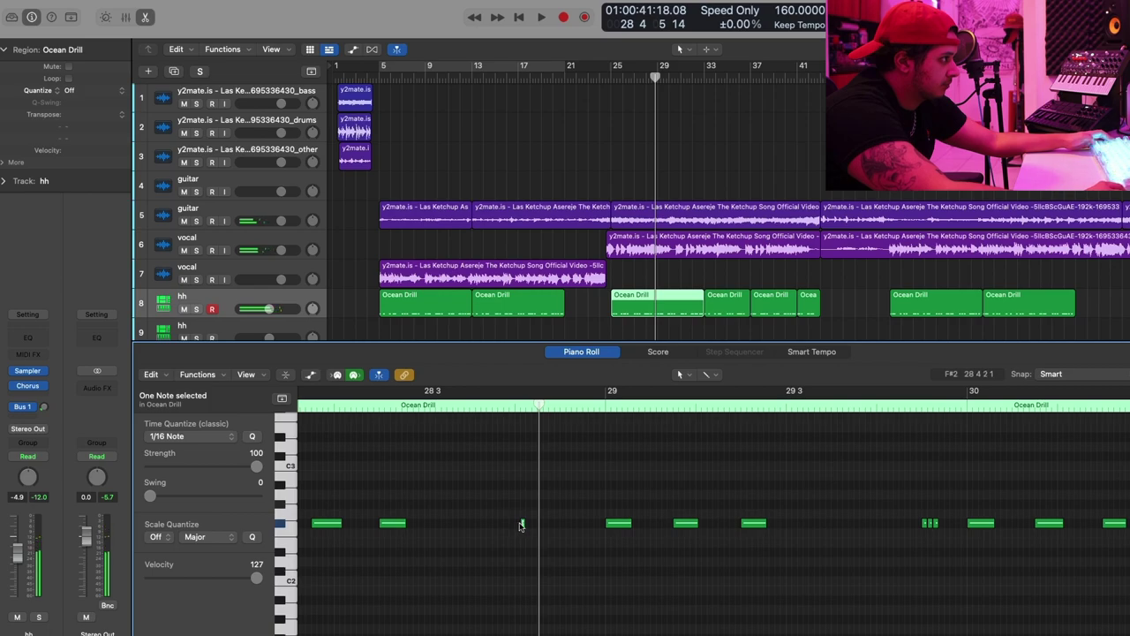
Build two hi-hat rolls of four short F#2 notes each within beat 4 of bar 28.
drag(522, 524, 532, 525)
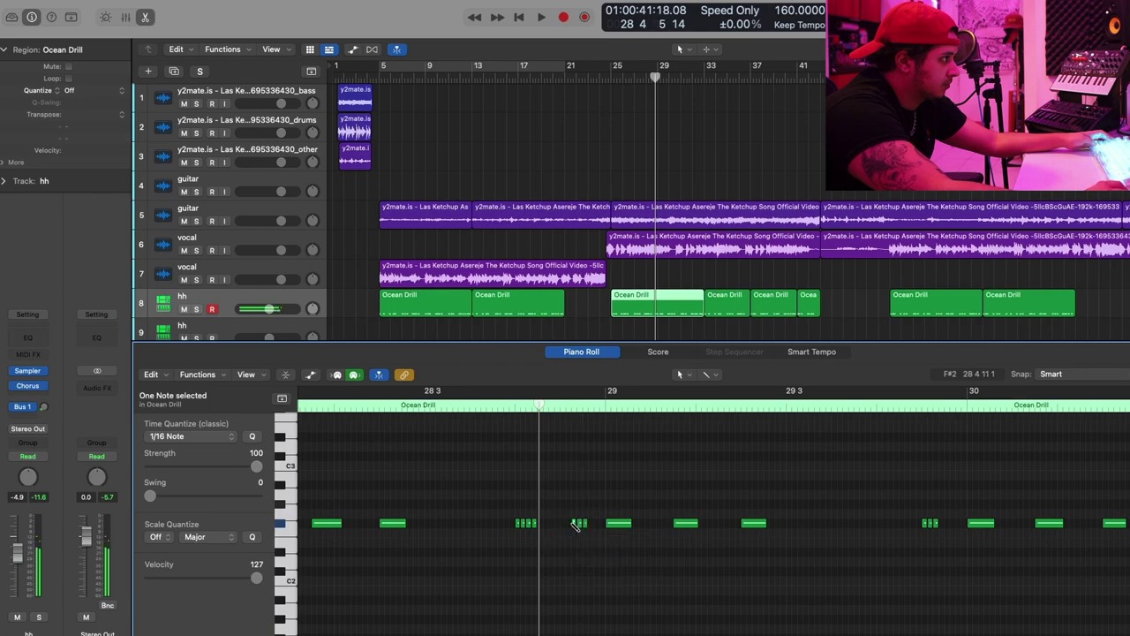
key(space)
click(586, 544)
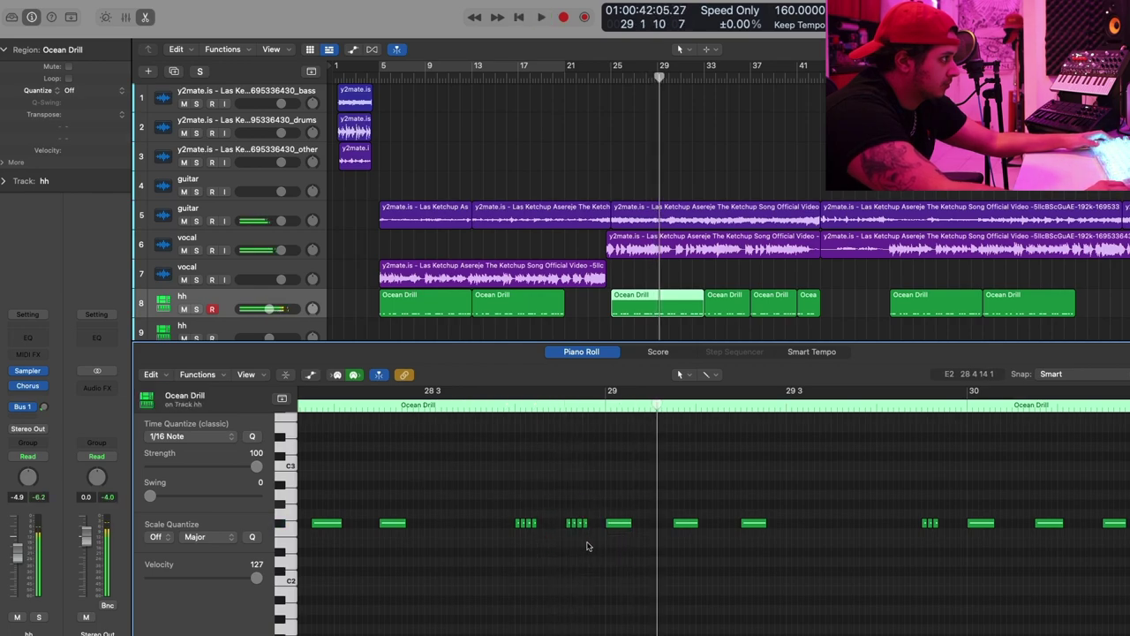
key(space)
drag(568, 524, 563, 524)
click(584, 543)
key(space)
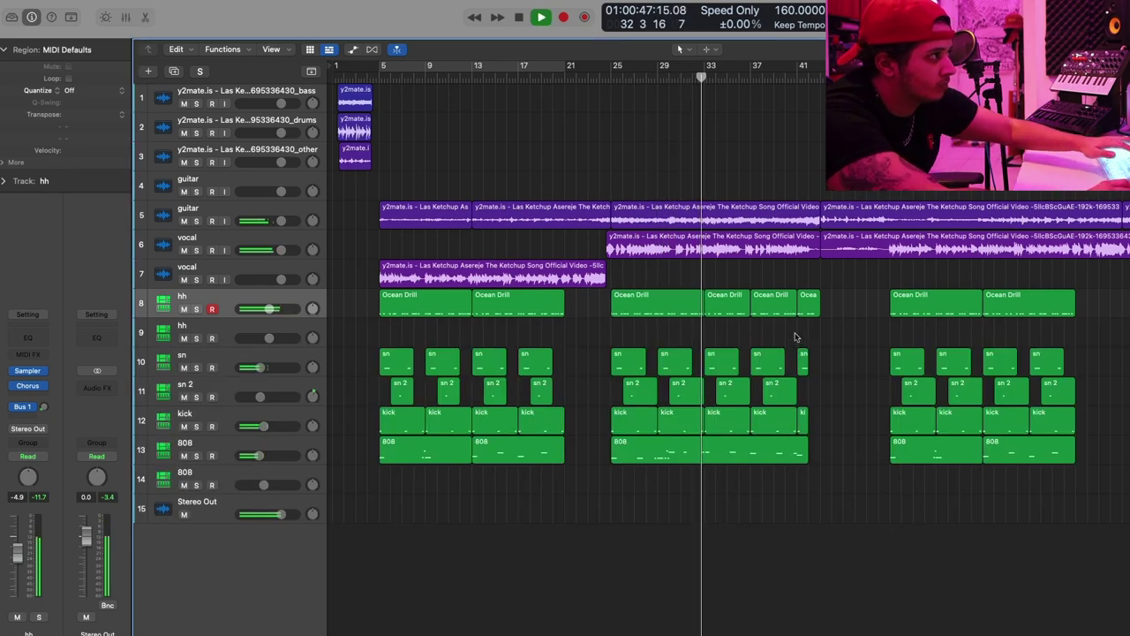
Replace the two hi-hat regions between bars 33 and 41 with a copy of the edited bar 25 region.
drag(785, 328, 752, 305)
key(Delete)
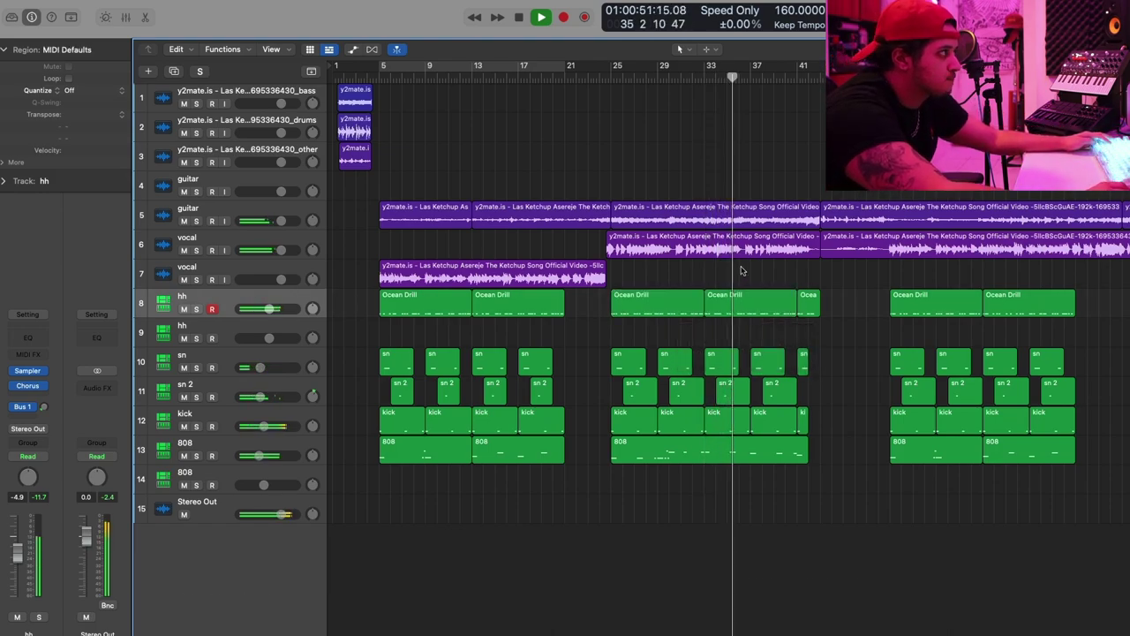
drag(874, 281, 1030, 332)
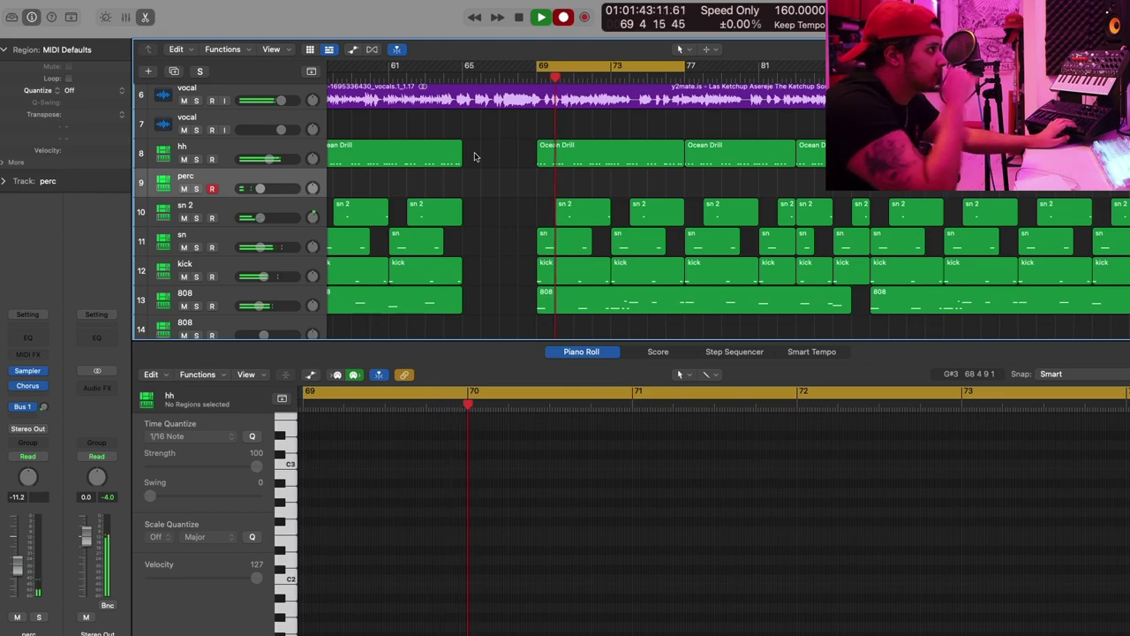
Record a percussion part on the perc track from bar 69.
key(r)
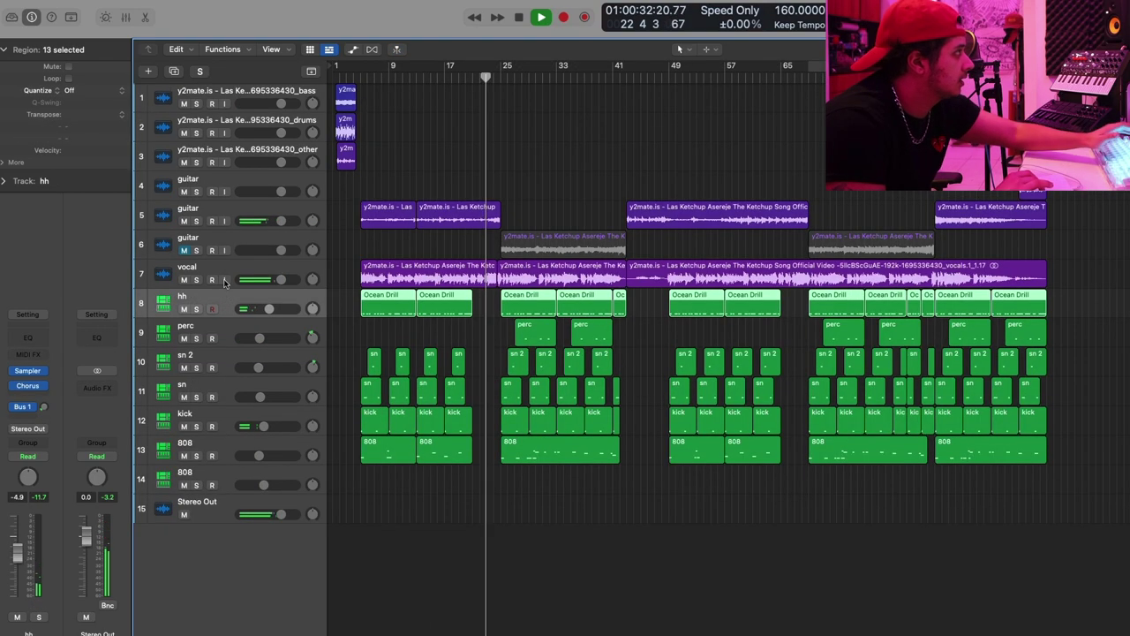
Insert a Compressor after the Channel EQ on the vocal track and toggle its automatic release.
click(203, 270)
click(32, 394)
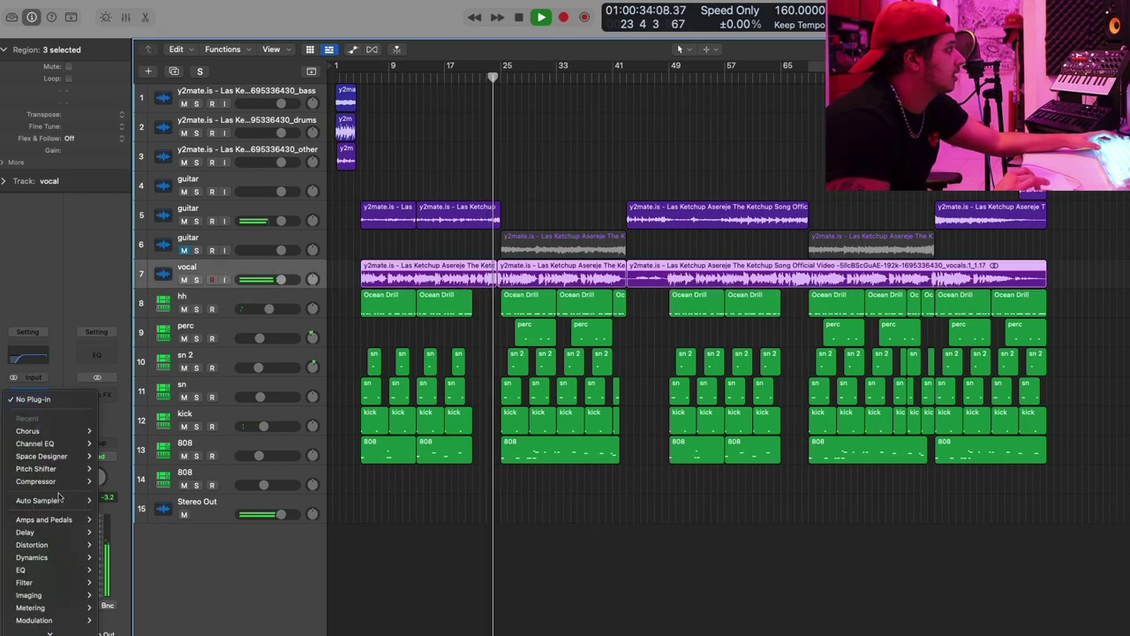
mouse_move(32, 557)
mouse_move(119, 553)
click(190, 553)
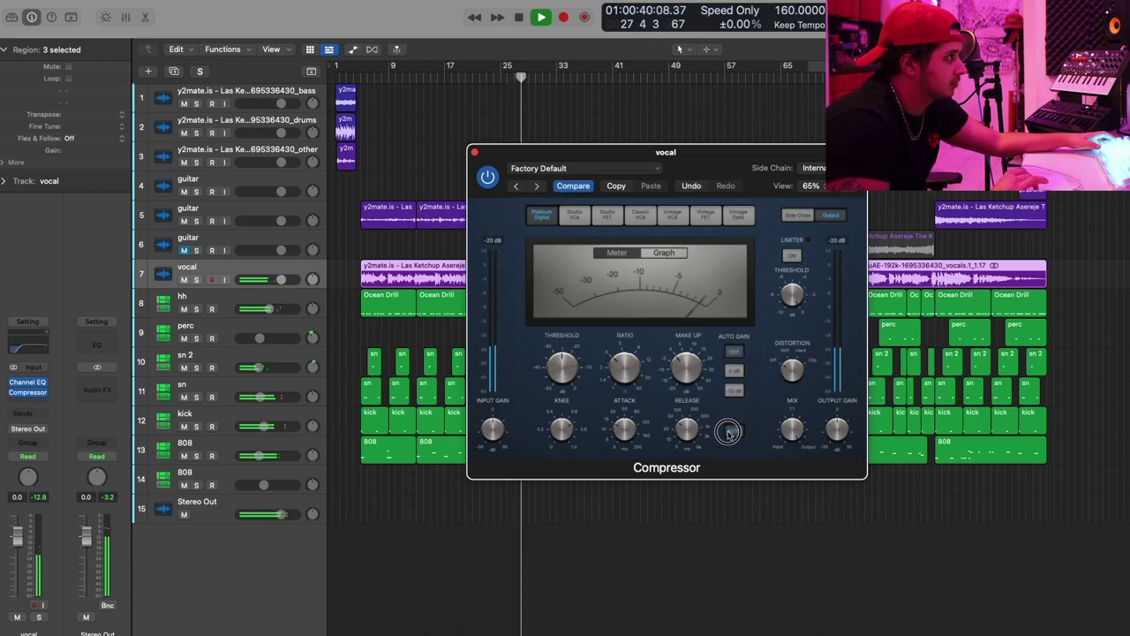
click(474, 153)
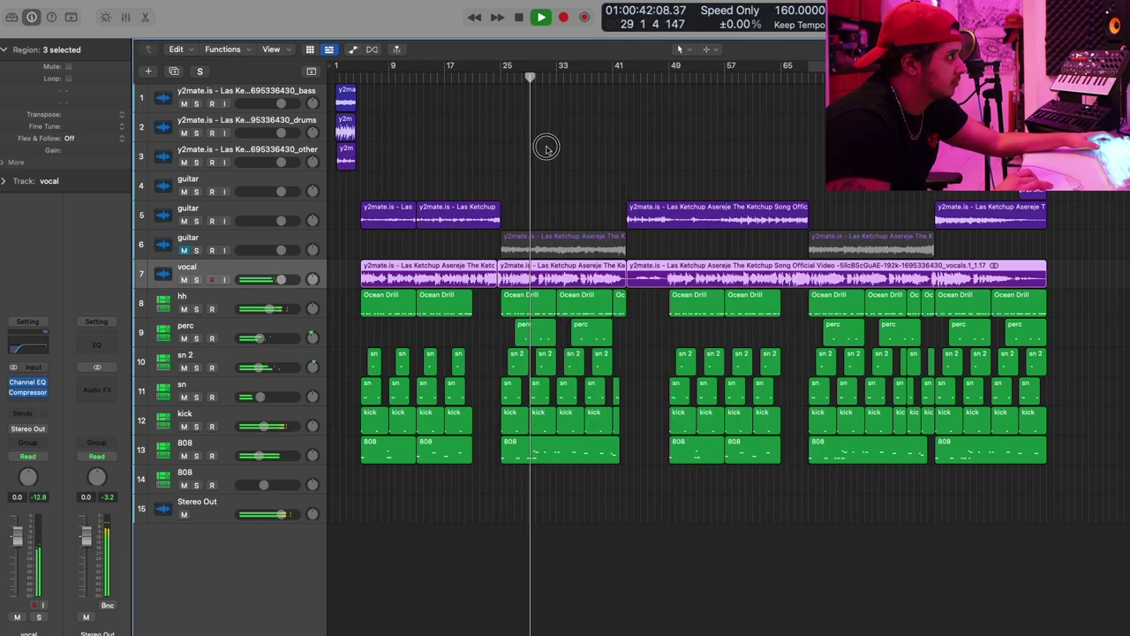
click(546, 150)
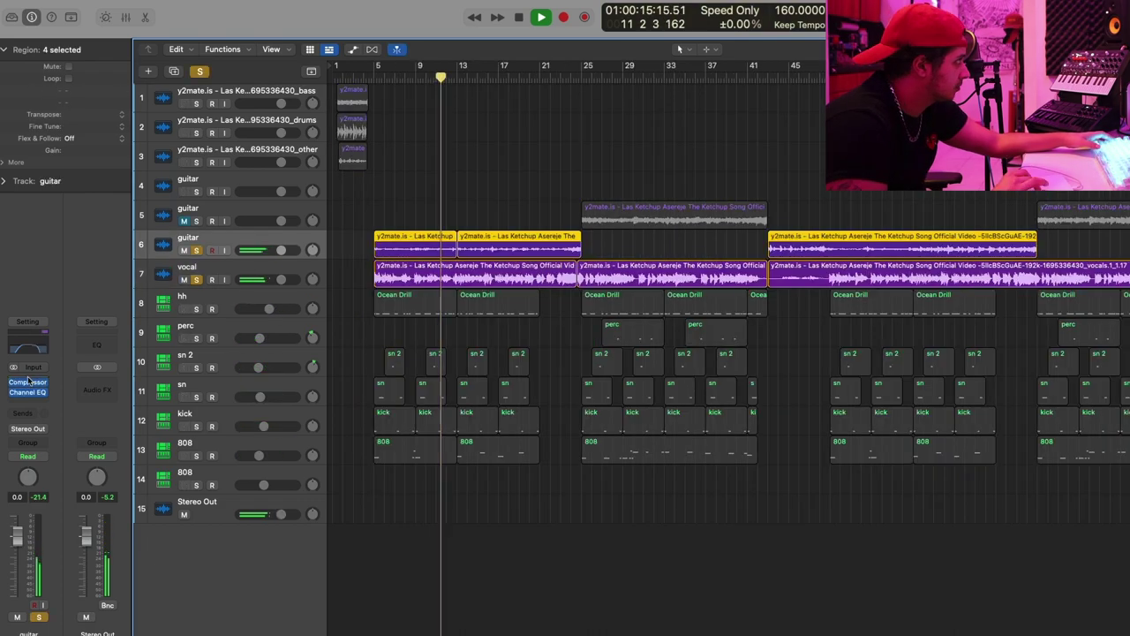
Insert a stereo Pitch Shifter ahead of the existing effects on both the guitar and the vocal track.
click(28, 401)
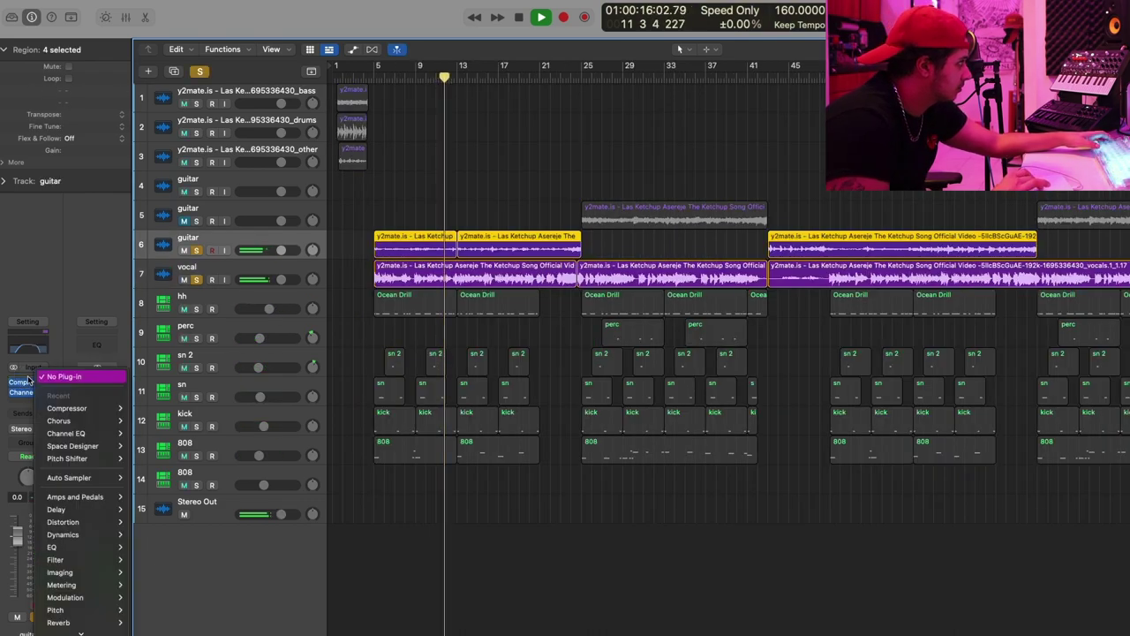
mouse_move(55, 610)
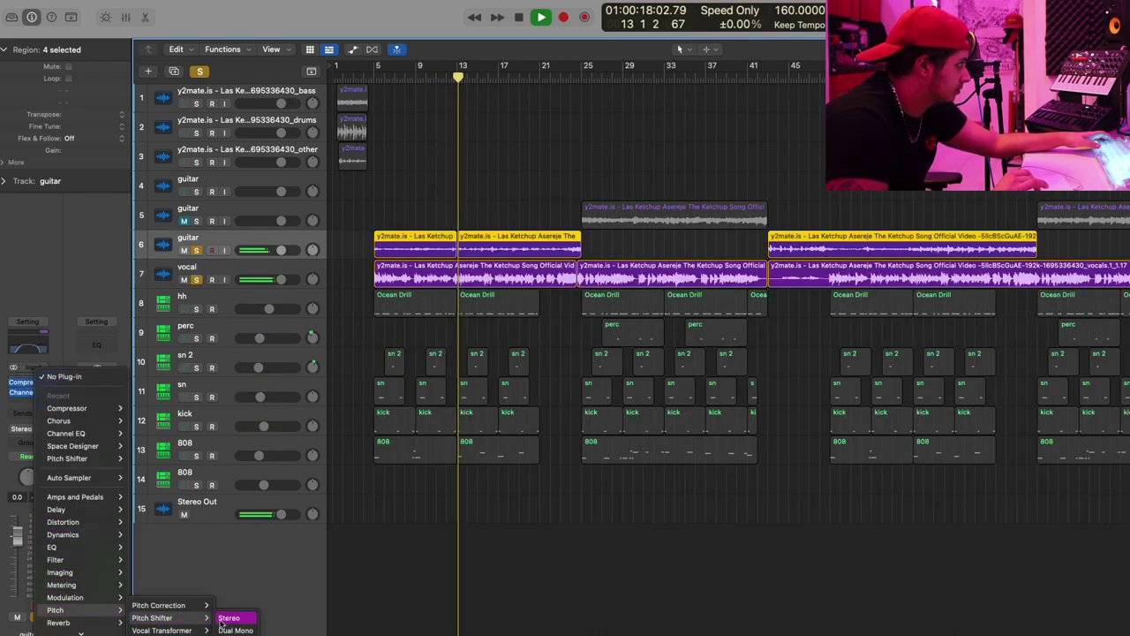
click(231, 615)
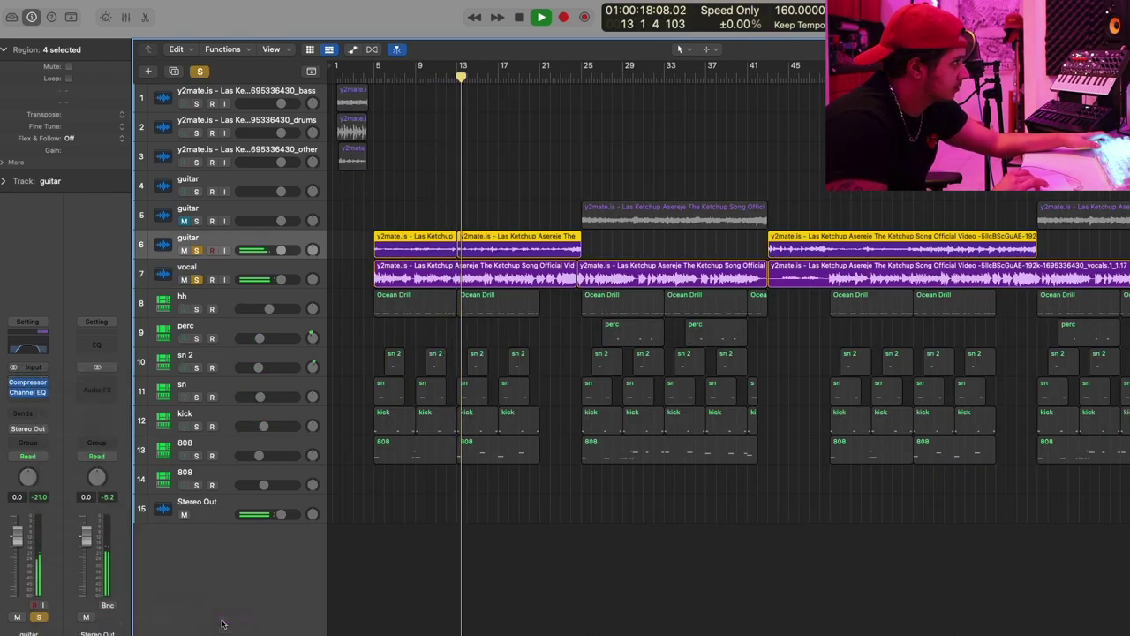
click(190, 269)
click(26, 381)
mouse_move(75, 406)
click(145, 406)
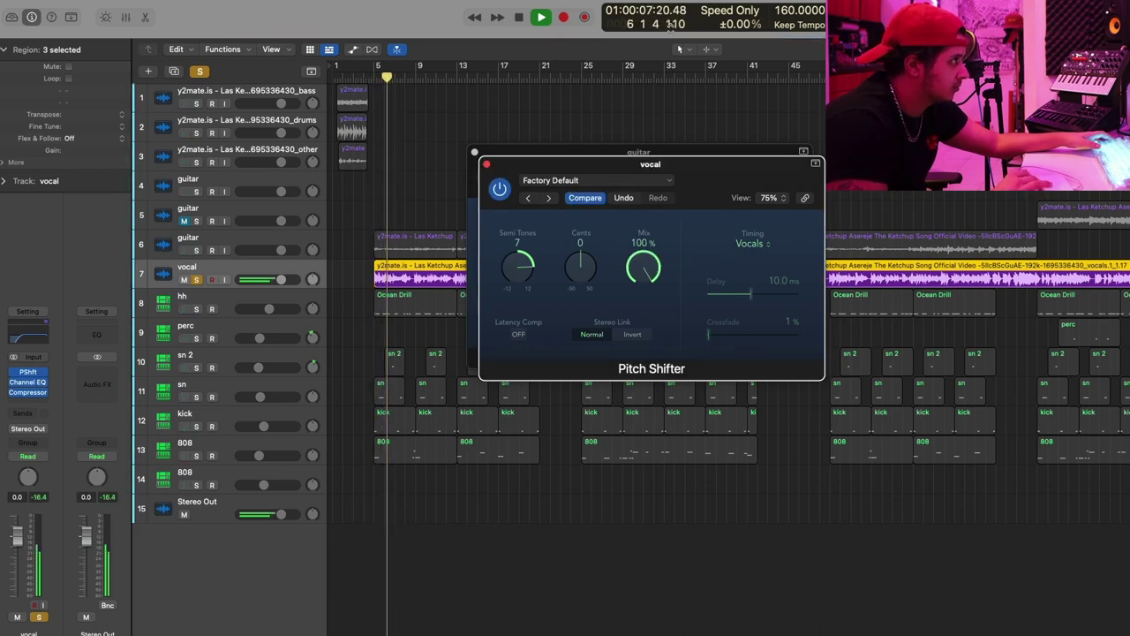
Set the vocal Pitch Shifter to 4 semitones and lower the guitar Pitch Shifter's semitones as well.
click(473, 175)
drag(529, 159, 335, 333)
drag(519, 267, 520, 279)
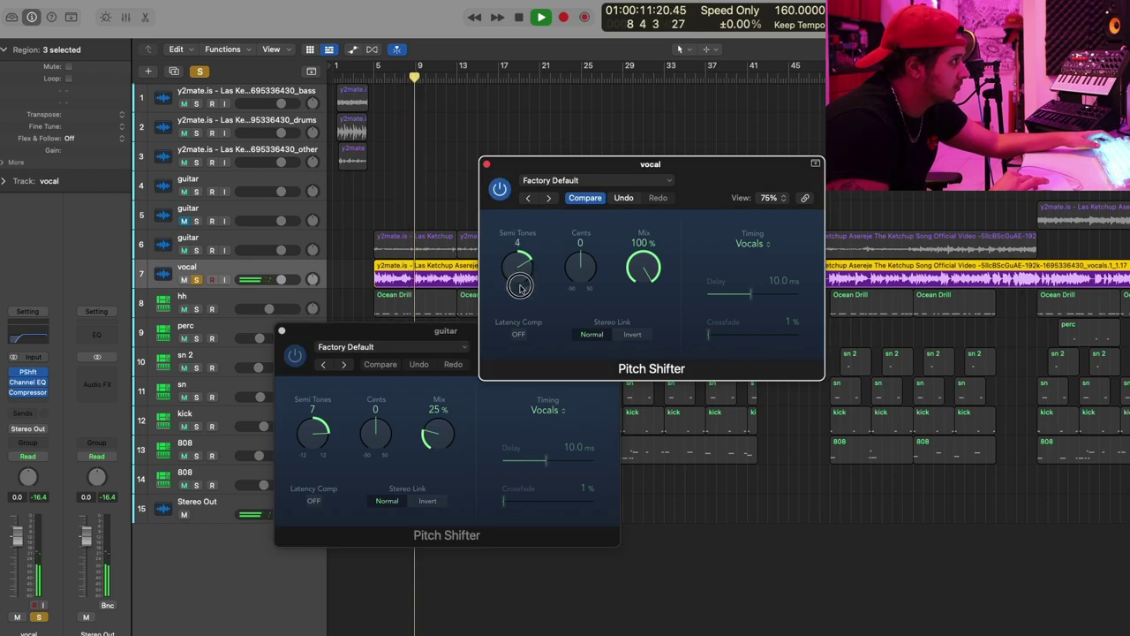
drag(310, 441, 309, 455)
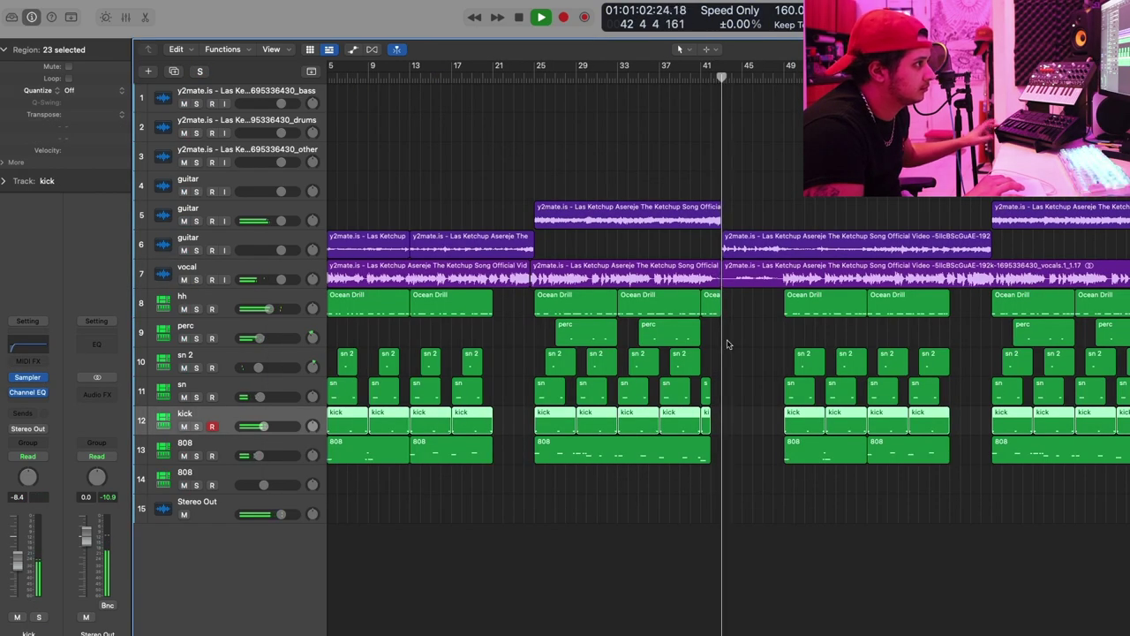
Record a new kick pattern on the kick track starting at bar 43.
key(space)
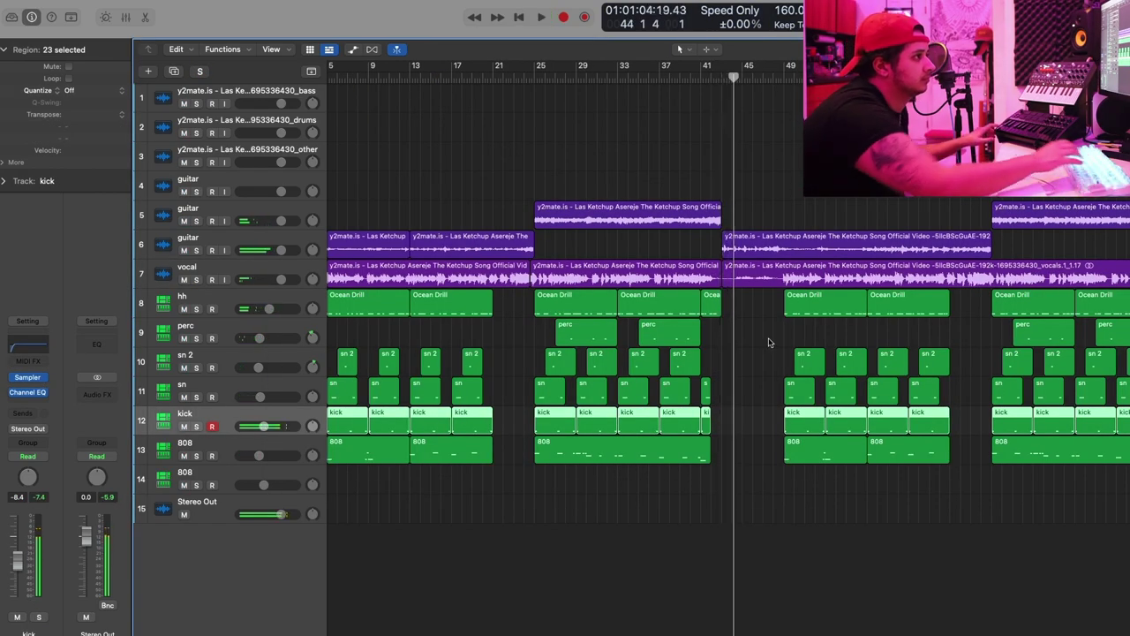
key(comma)
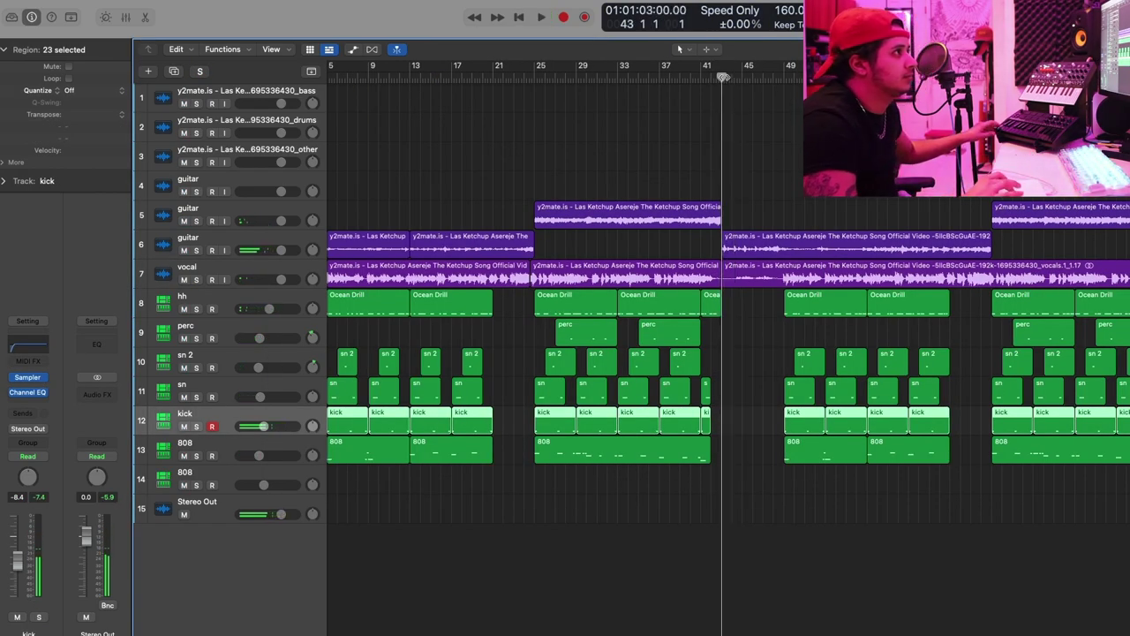
click(564, 18)
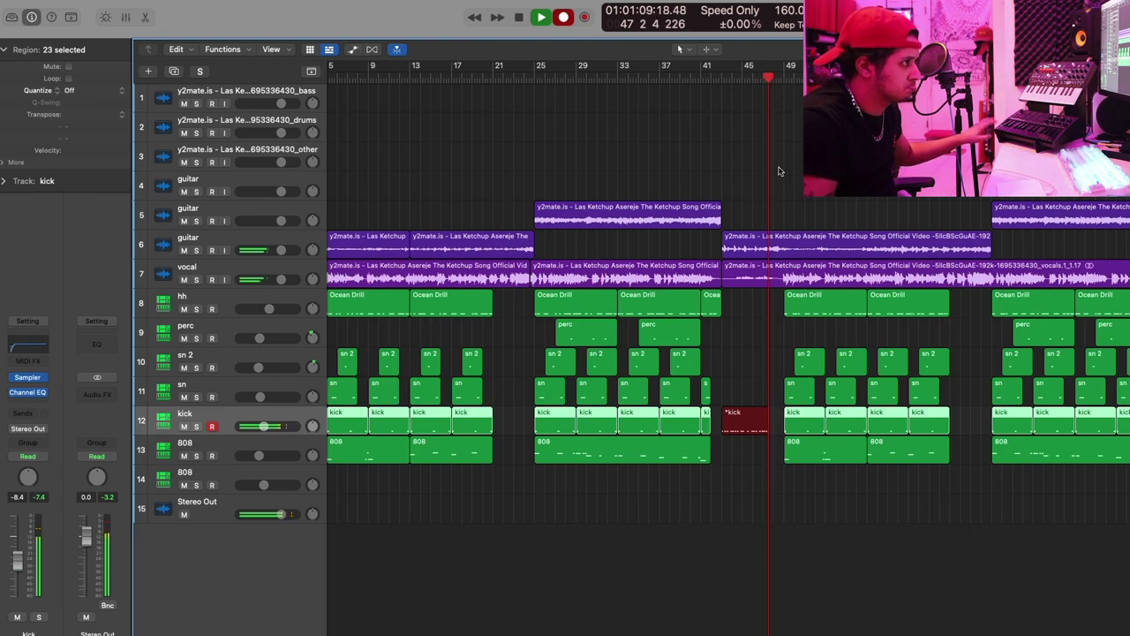
Open the recorded kick region in the Piano Roll and select all its notes.
double_click(761, 426)
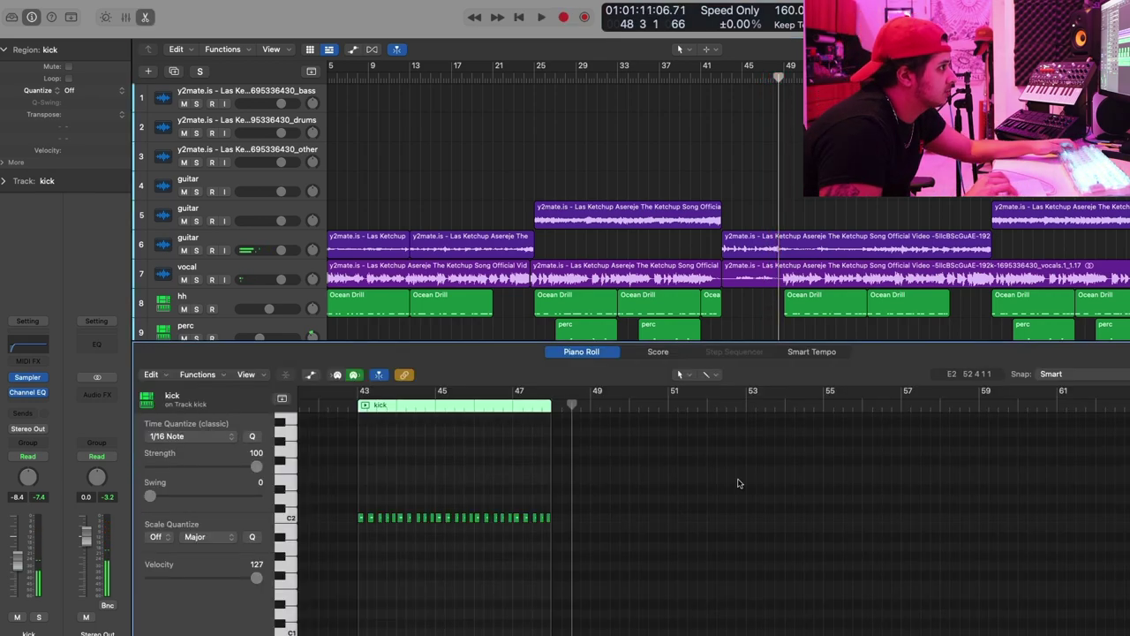
key(super+a)
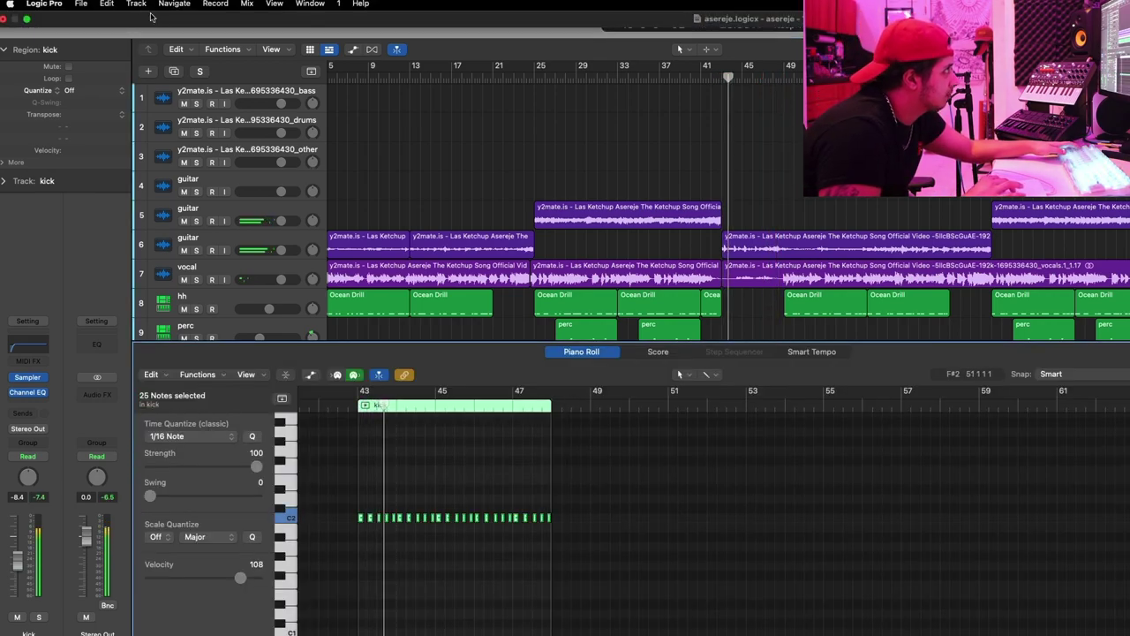
key(p)
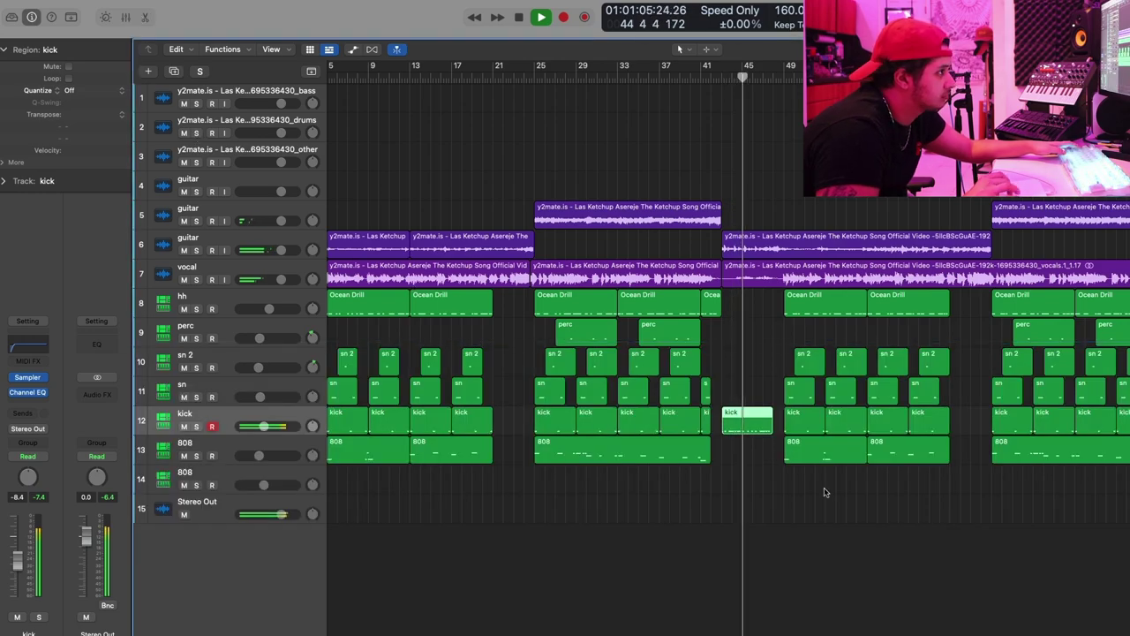
Adjust the recorded kick region so that it starts at bar 45.
click(757, 459)
drag(771, 430, 747, 429)
key(super+Right)
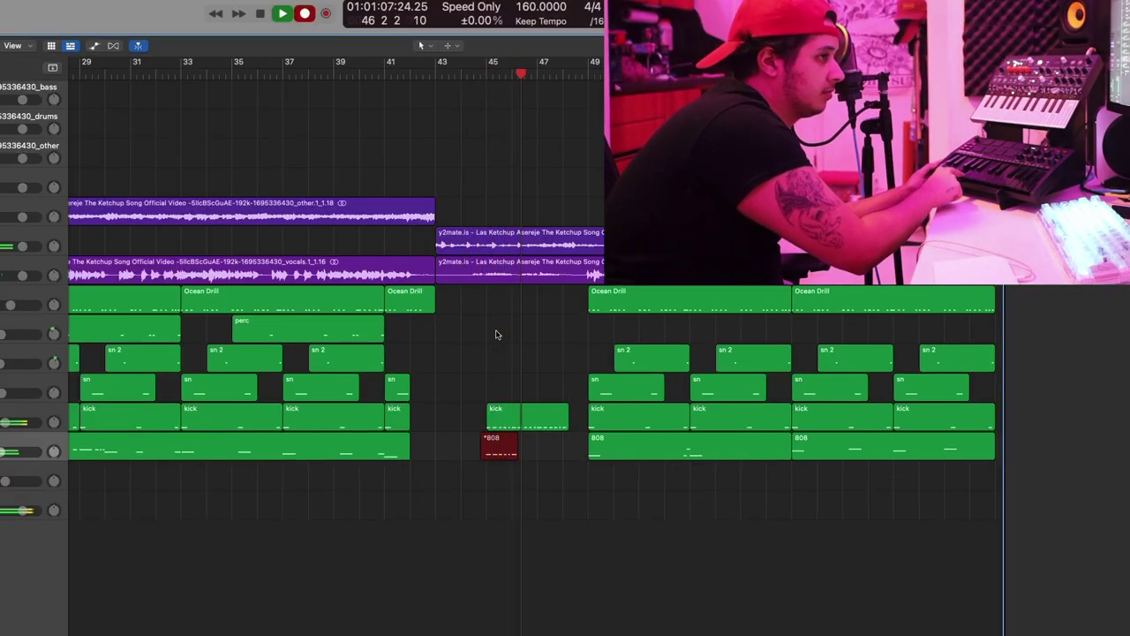
Add F#2 hi-hat notes on beat 3 and just before beat 4 of bar 45.
click(469, 518)
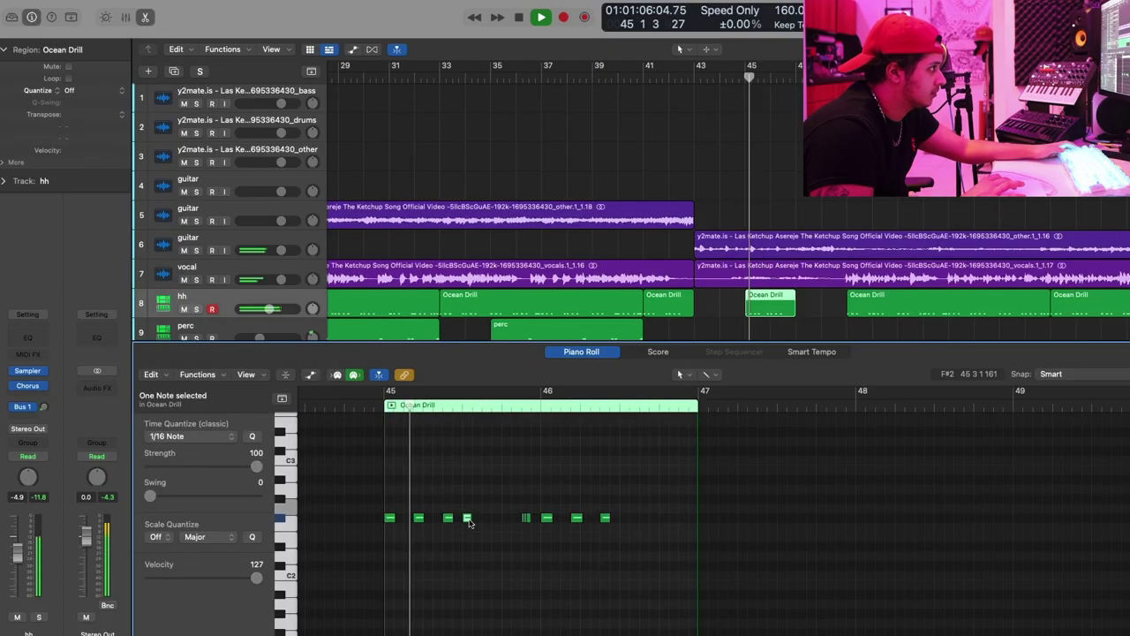
key(space)
click(497, 519)
key(space)
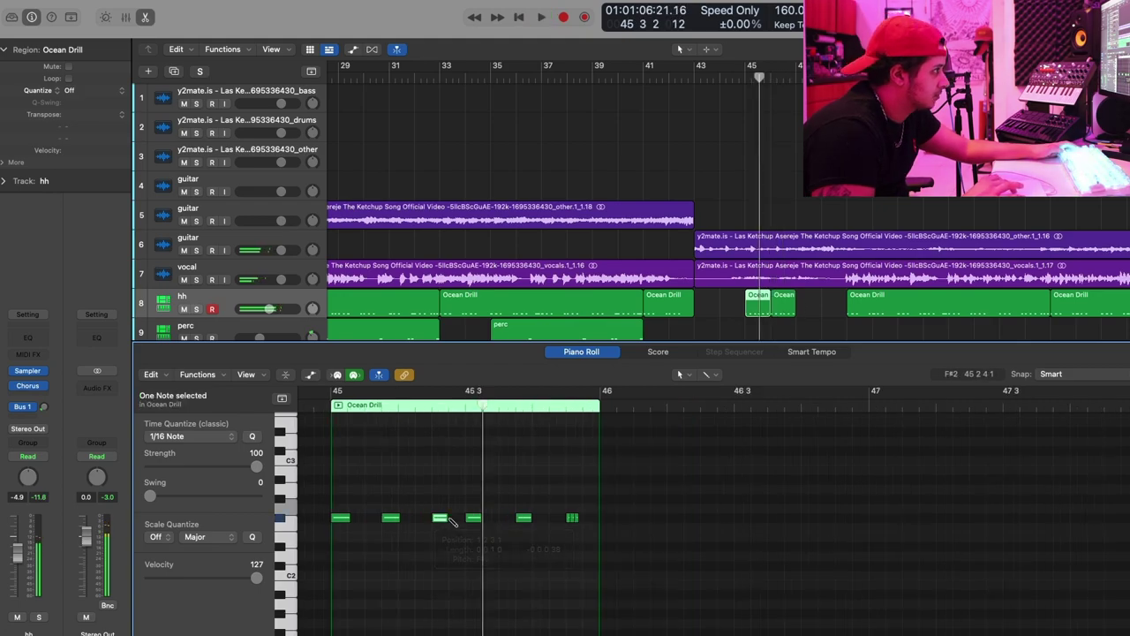
Replace the bar 46 hi-hat region with copies of the bar 45 region through bar 47, and add a snare region from bar 45.
click(783, 302)
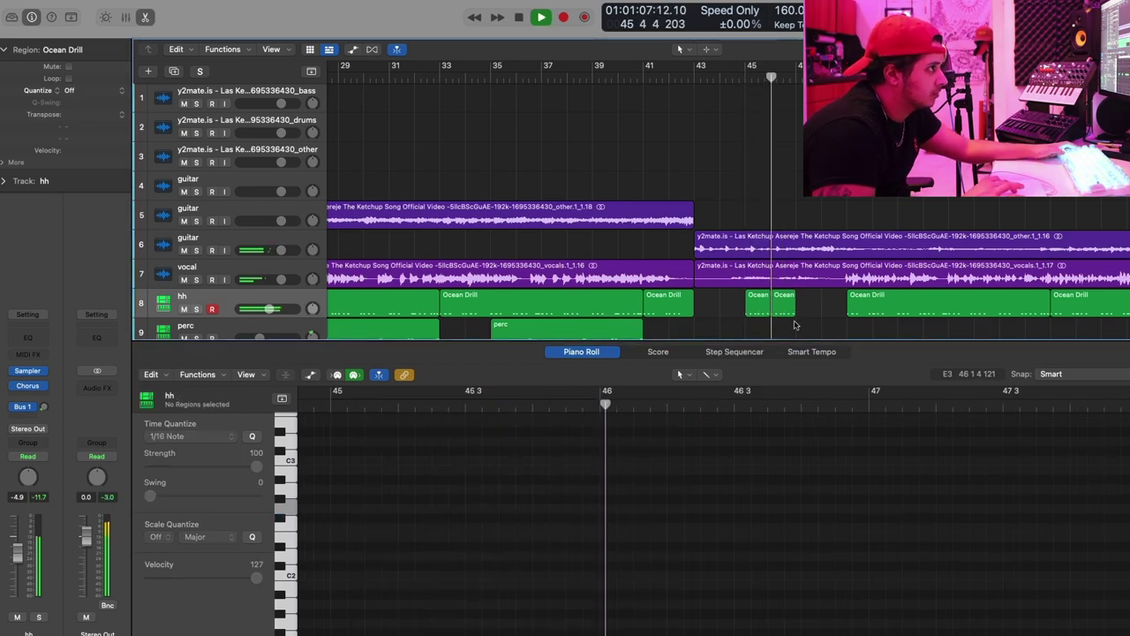
key(Delete)
key(space)
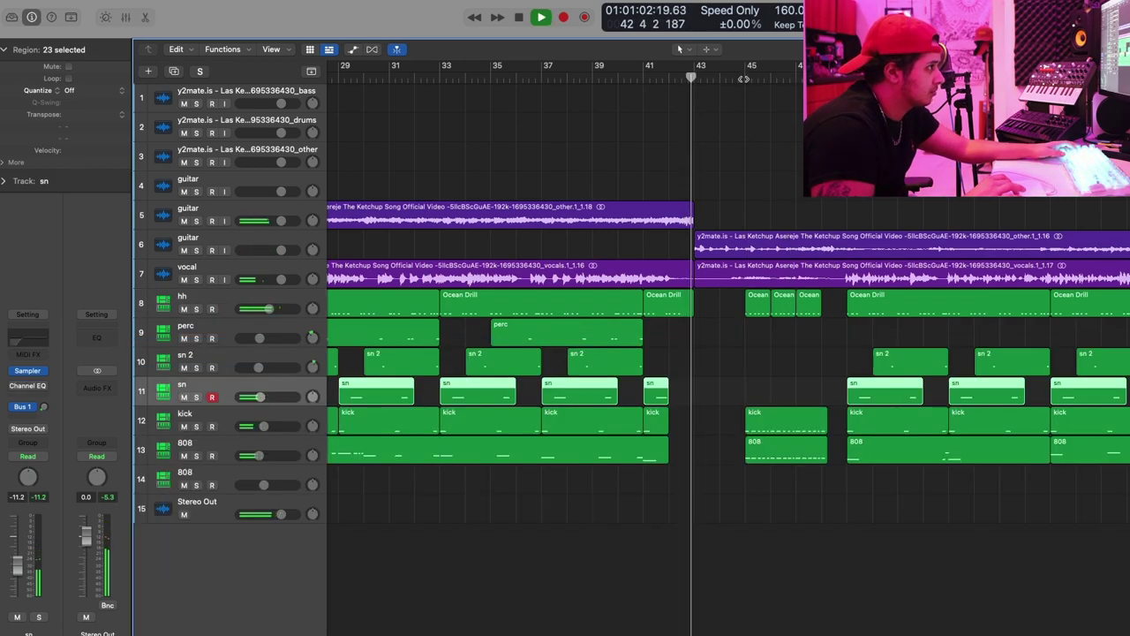
drag(662, 389, 735, 390)
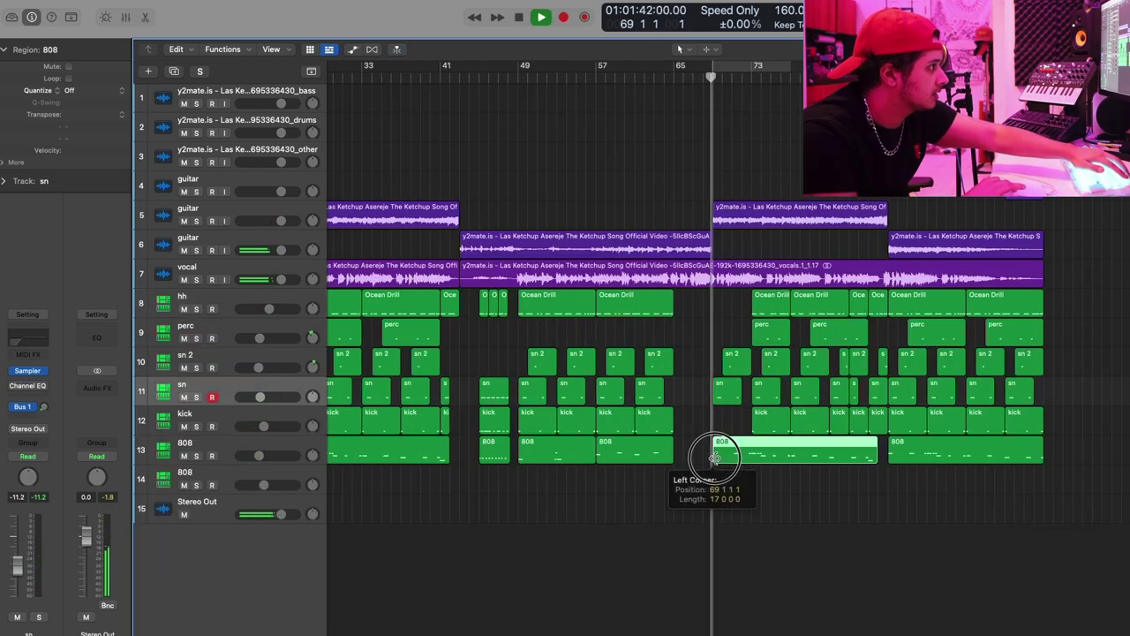
Trim the start of the 808 region at bar 69 to bar 73.
drag(715, 456, 761, 459)
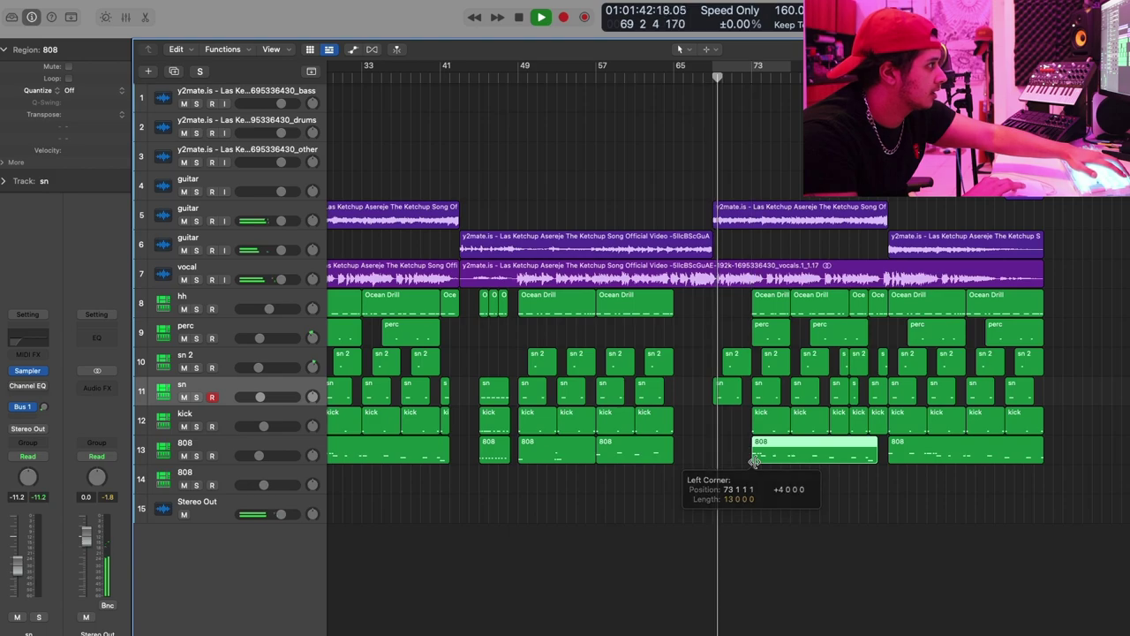
Copy the bar 45 hi-hat, snare, kick and 808 regions to bar 69.
drag(488, 507, 723, 397)
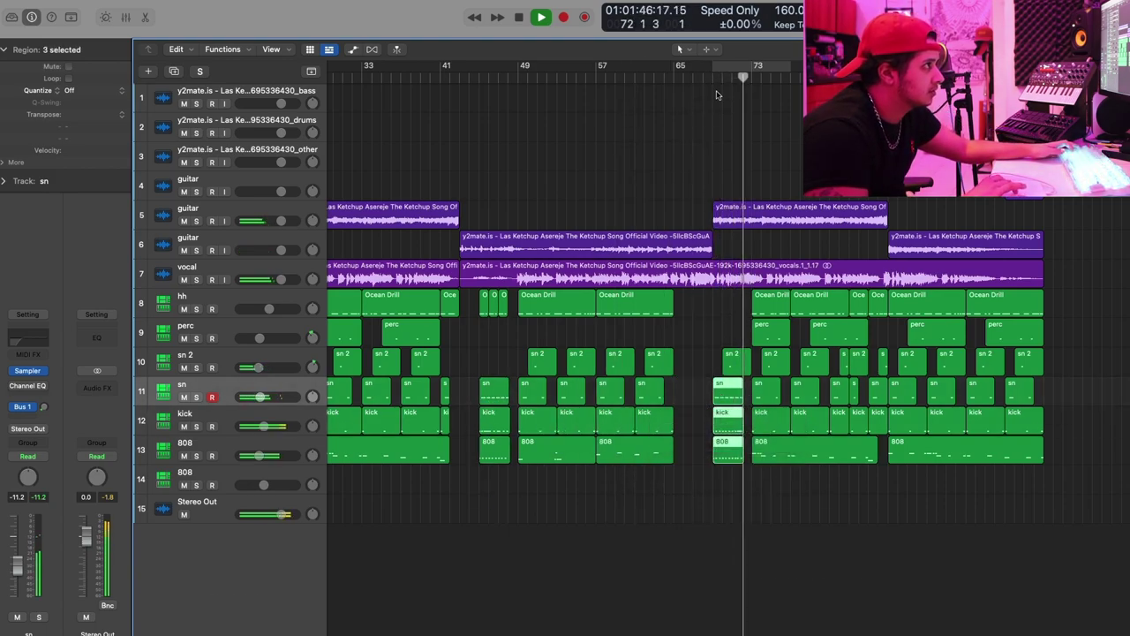
drag(520, 333, 751, 306)
drag(750, 466, 712, 388)
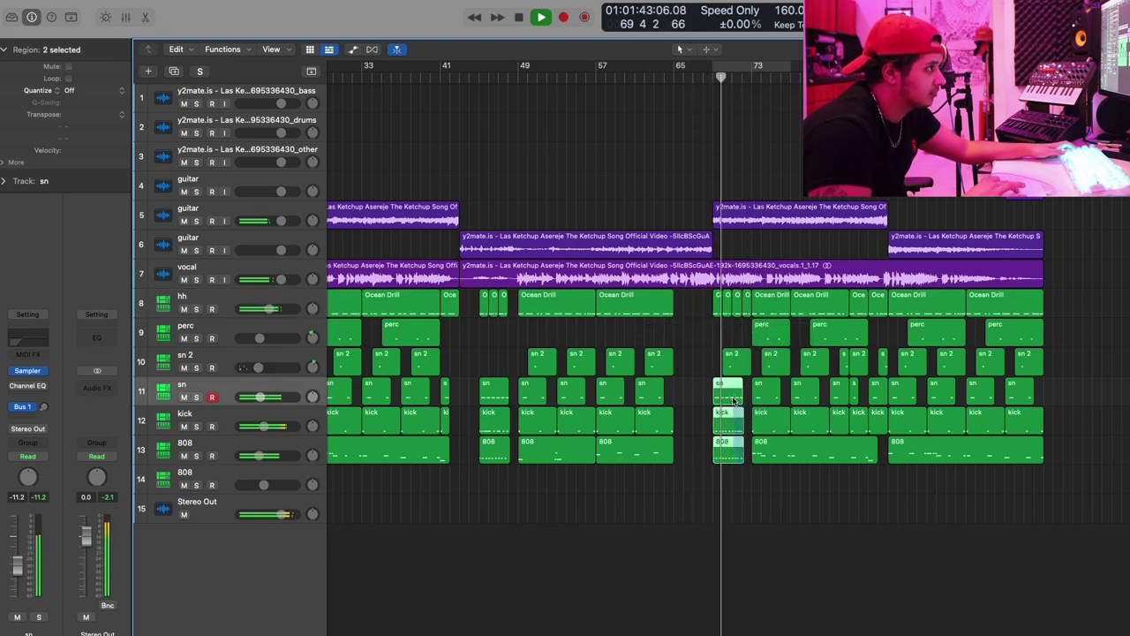
mouse_move(748, 454)
mouse_down()
mouse_move(747, 468)
mouse_move(733, 457)
mouse_up()
key(cmd+Right)
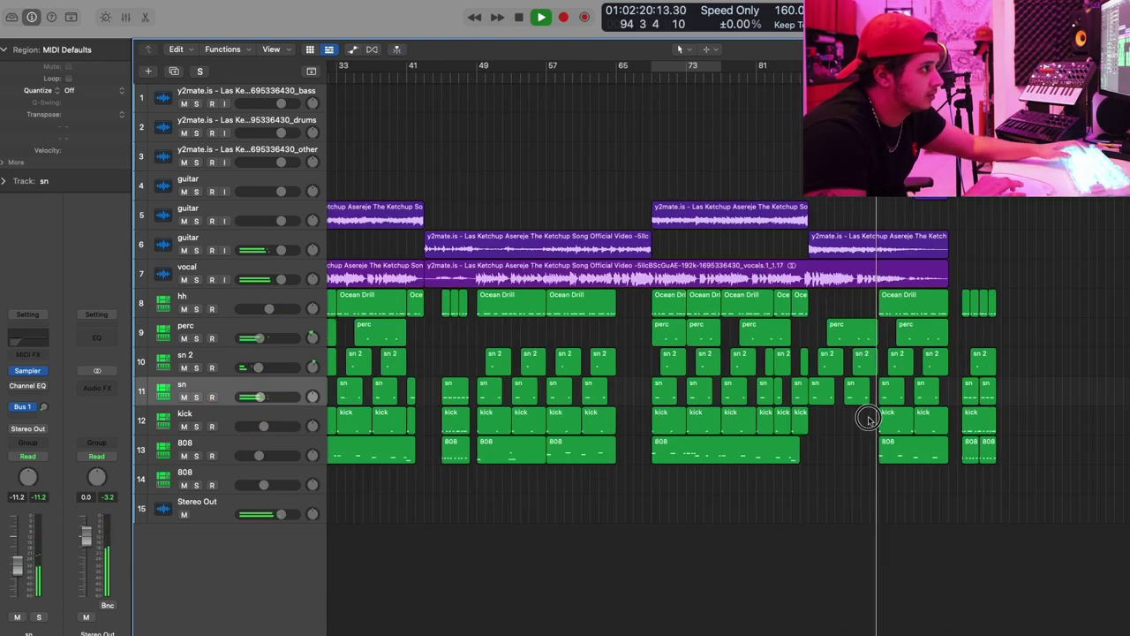
Delete the snare, second snare and percussion regions between bars 87 and 95.
drag(868, 419, 810, 351)
key(Delete)
click(853, 331)
key(Delete)
Move the drum and 808 regions parked after the song's end to bar 87, and copy them to bar 91.
drag(1007, 473, 958, 290)
drag(982, 375, 829, 378)
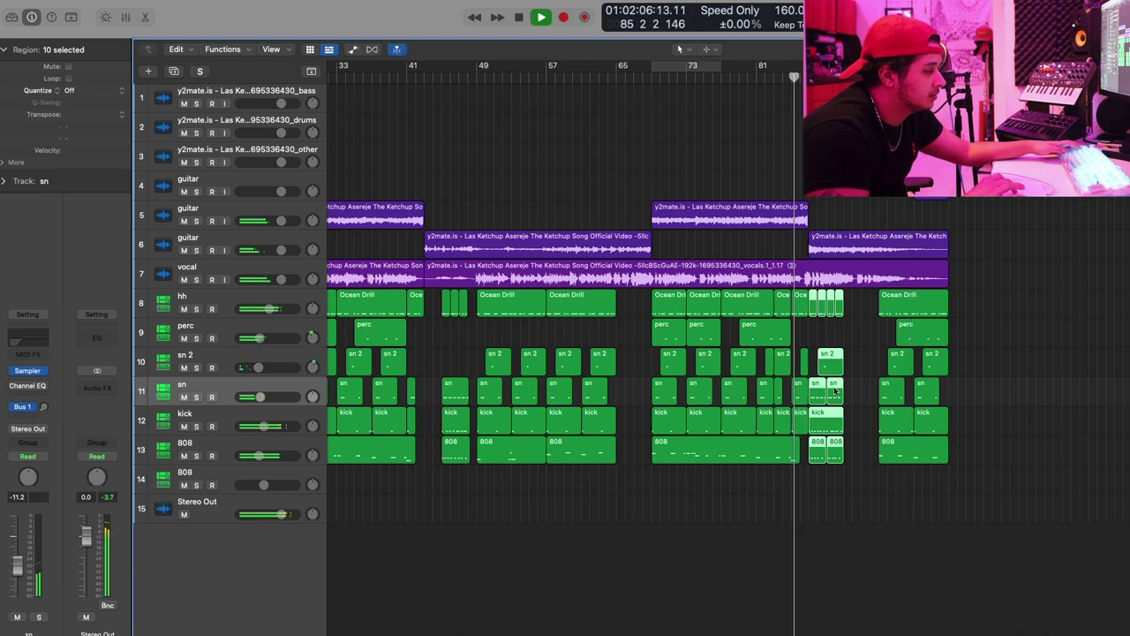
drag(829, 419, 865, 419)
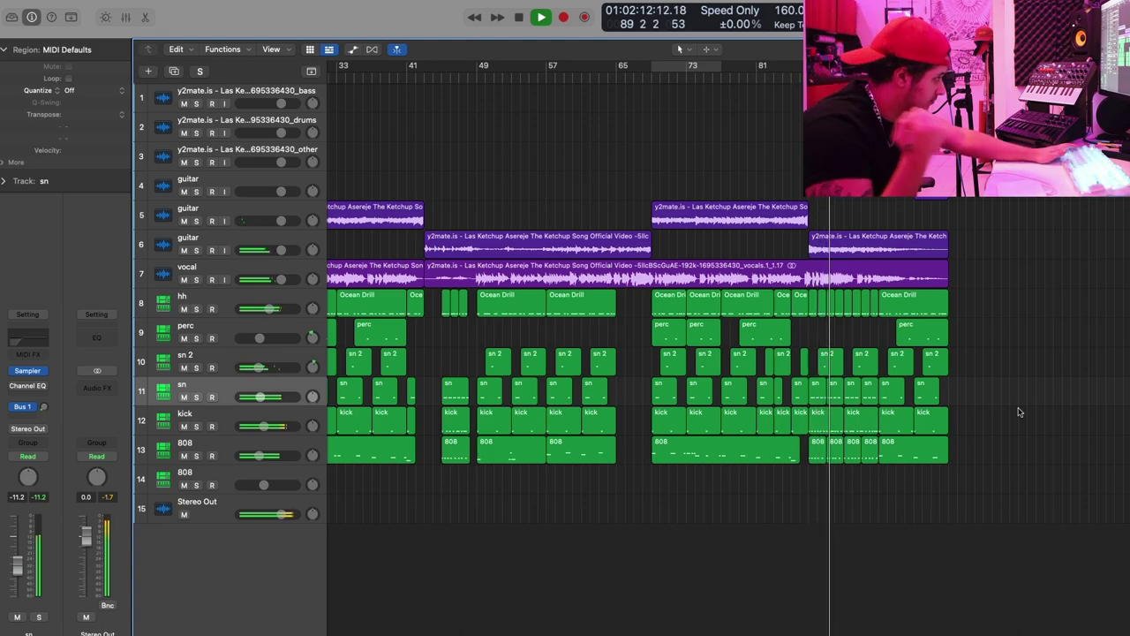
key(space)
key(super+Right)
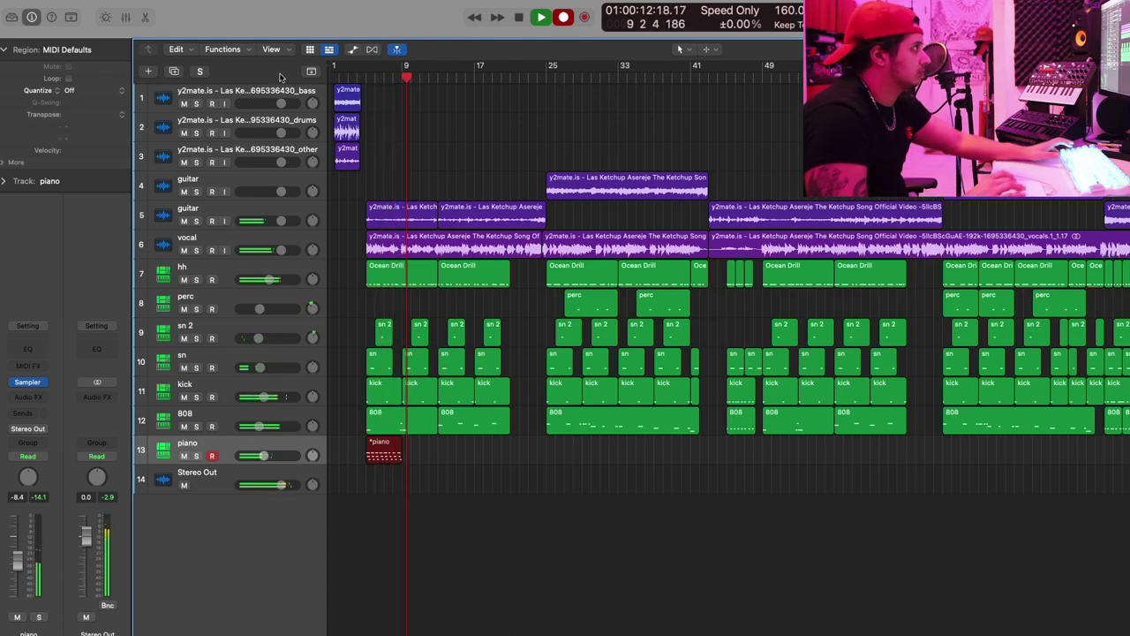
Draw G3 and D4 notes at the start of bar 9 in the piano region.
click(146, 17)
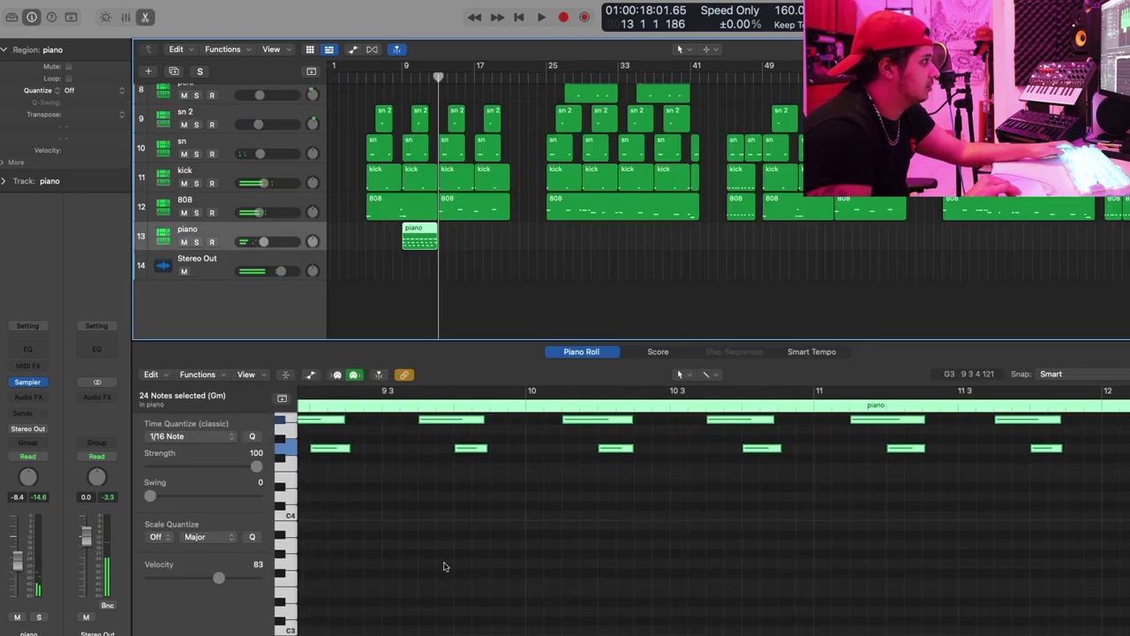
scroll(444, 566, left, 10)
scroll(444, 566, down, 4)
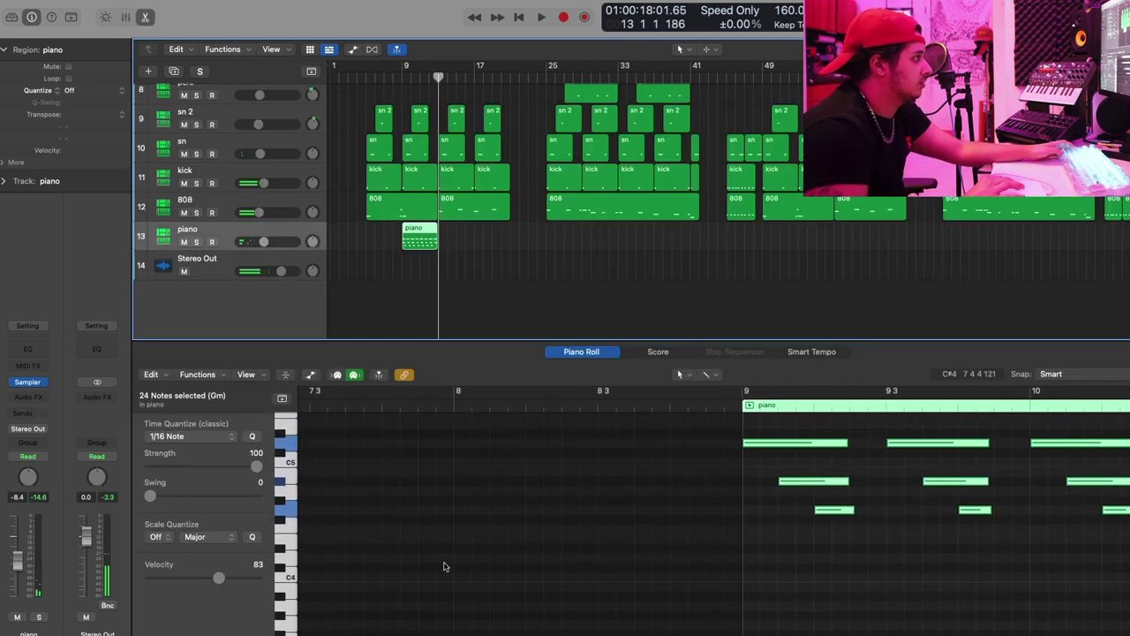
scroll(444, 564, left, 2)
scroll(444, 563, up, 2)
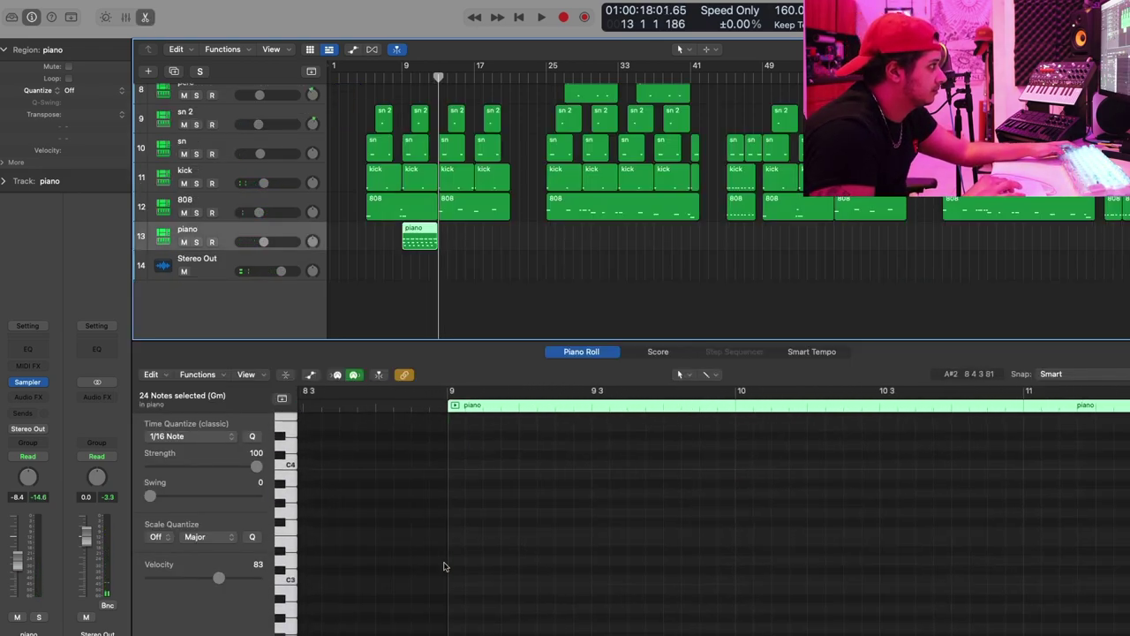
super+click(446, 512)
drag(446, 512, 446, 446)
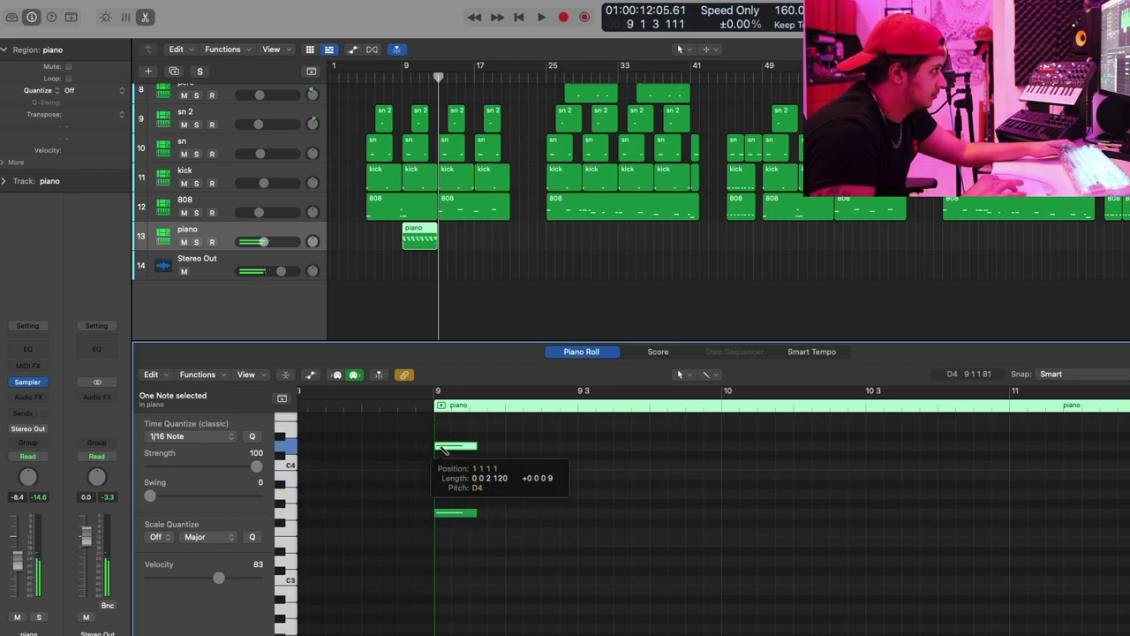
Complete the bar 9 piano chord with A#3, lengthen its three notes to one bar, and play it back.
scroll(484, 570, up, 3)
click(485, 570)
click(465, 491)
key(Delete)
drag(498, 581, 721, 508)
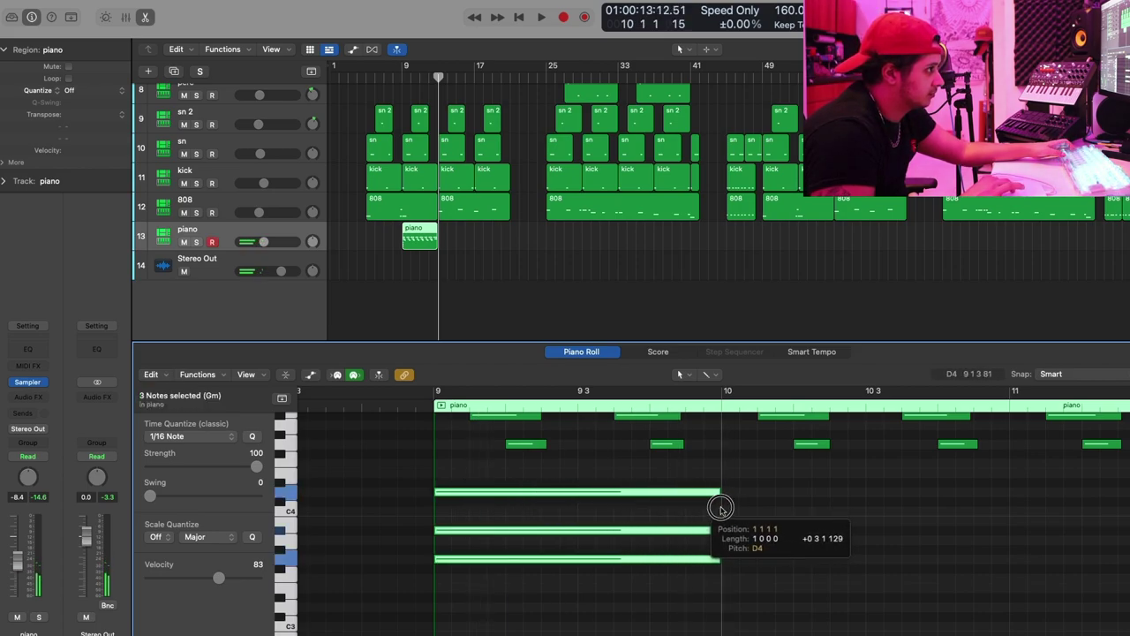
click(785, 520)
key(space)
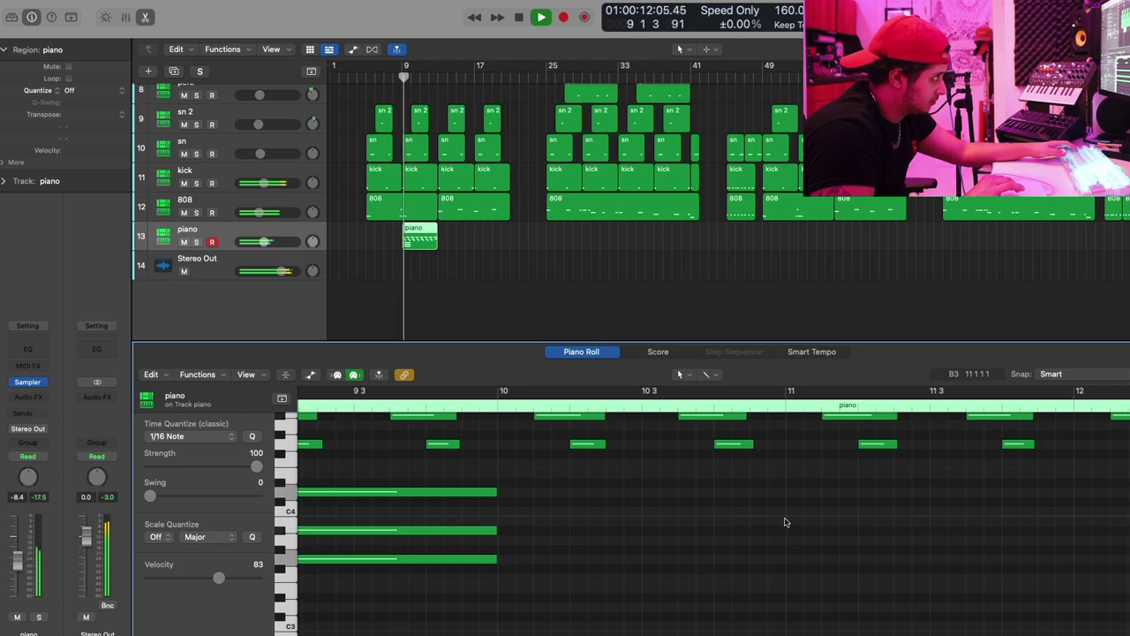
drag(517, 575, 986, 492)
key(super+a)
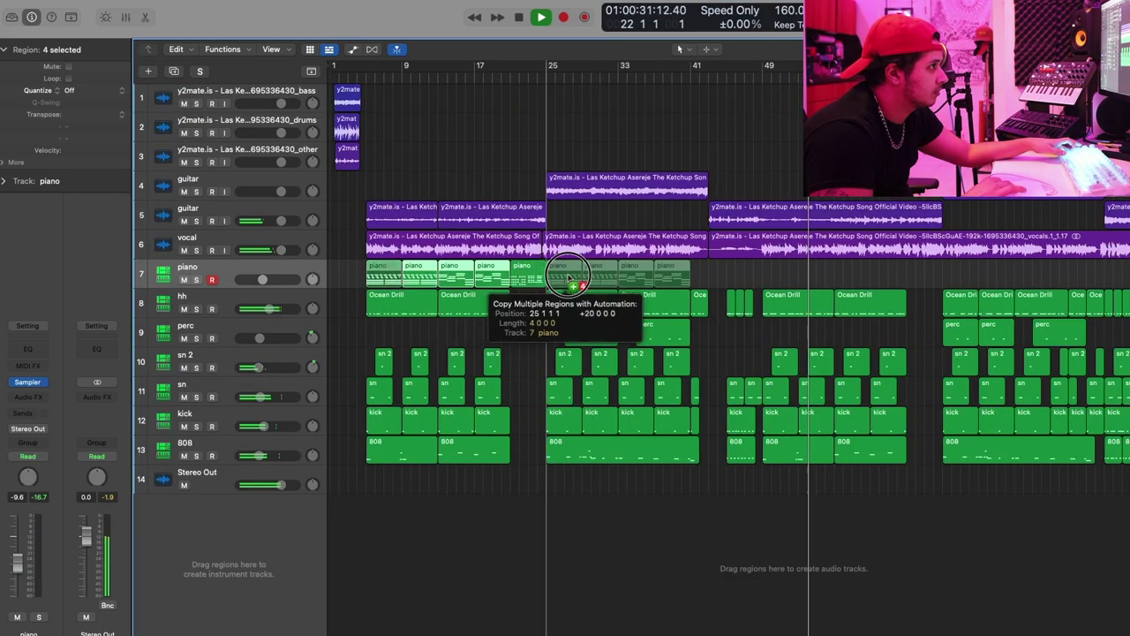
Copy the four piano regions starting at bar 5 to bar 49, and start recording on the piano track.
drag(545, 289, 781, 291)
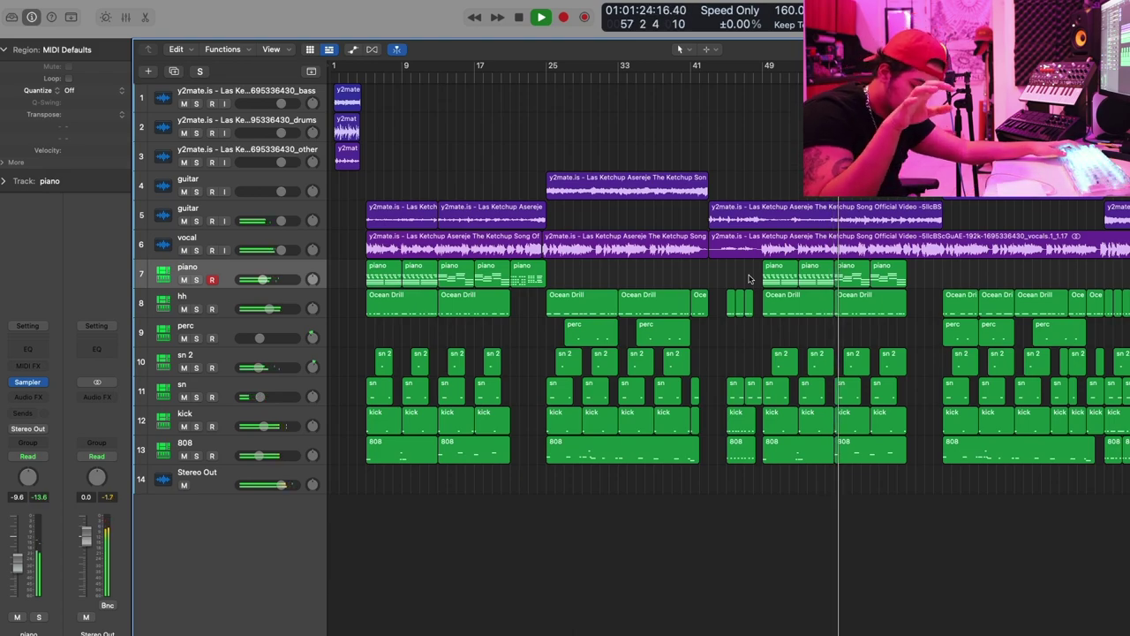
click(563, 16)
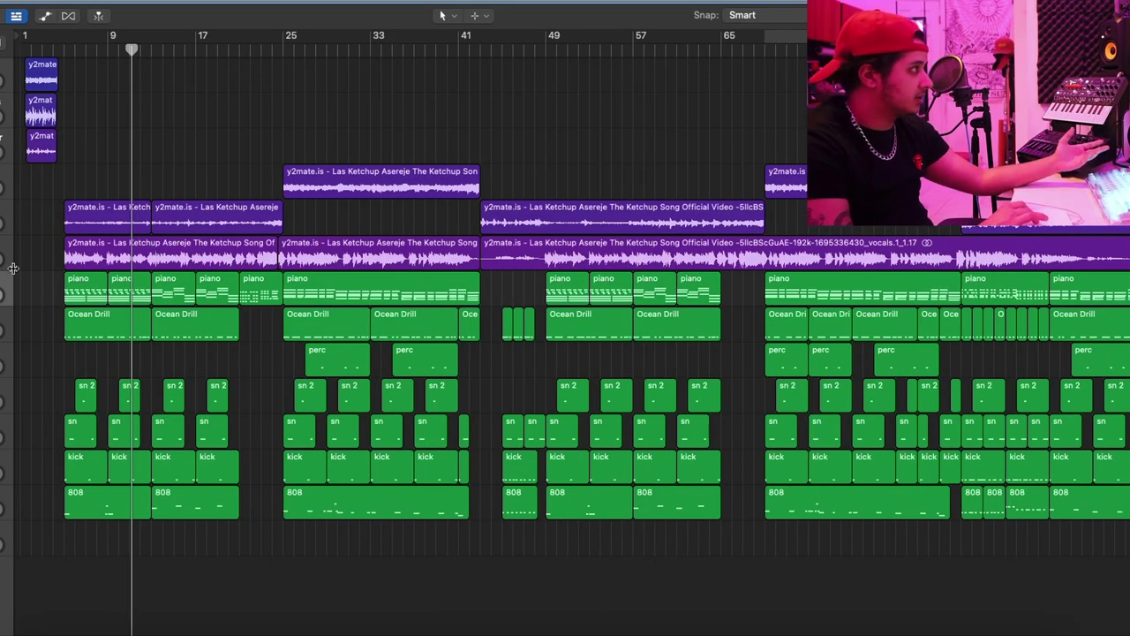
Duplicate the piano track and move the piano regions, except the bar 21 one, onto the new track.
key(super+d)
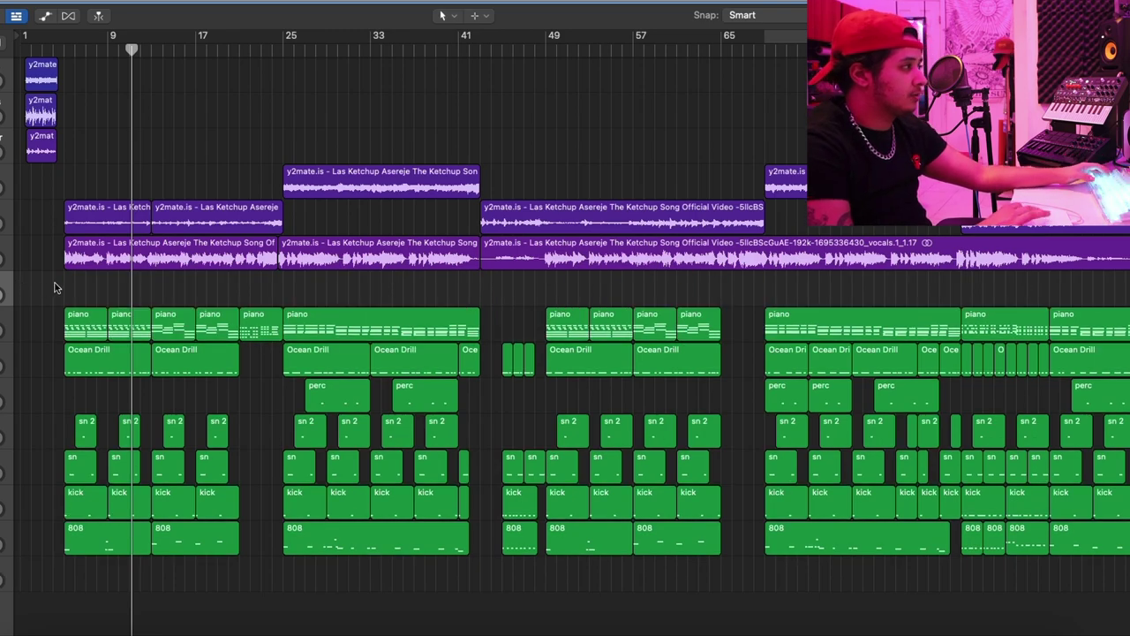
drag(118, 329, 118, 292)
click(166, 320)
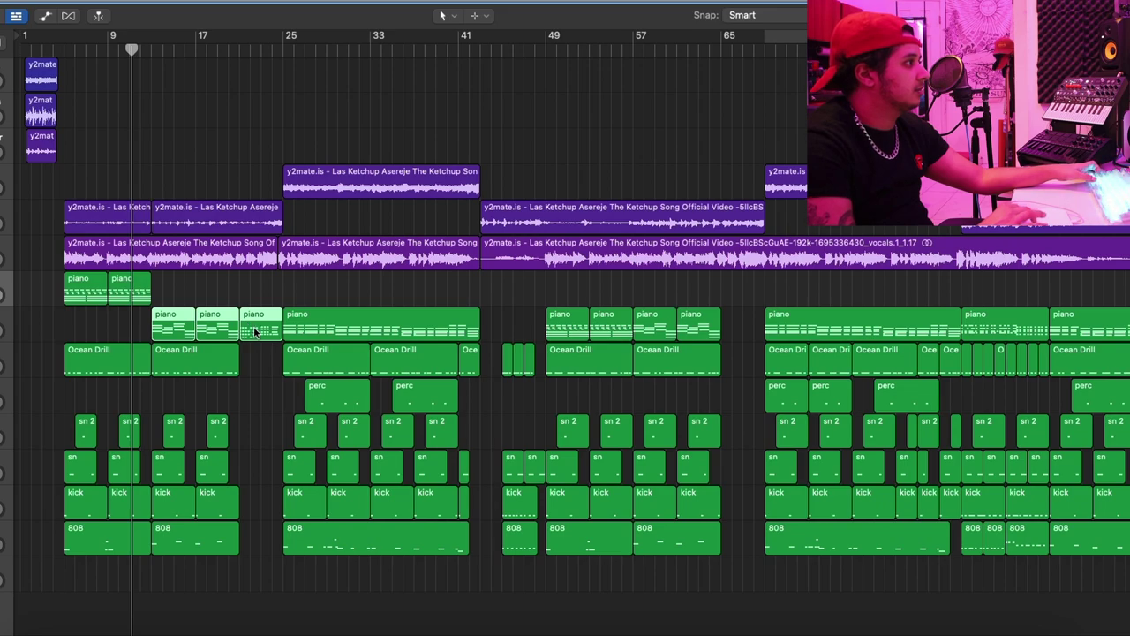
mouse_move(254, 331)
mouse_down()
mouse_move(258, 298)
mouse_move(256, 333)
mouse_up()
Audition the Portal presets Exponential Space, Pitched and Glitched and Vox Motion on the piano, and settle on the Guitar & Keys cassette preset.
key(v)
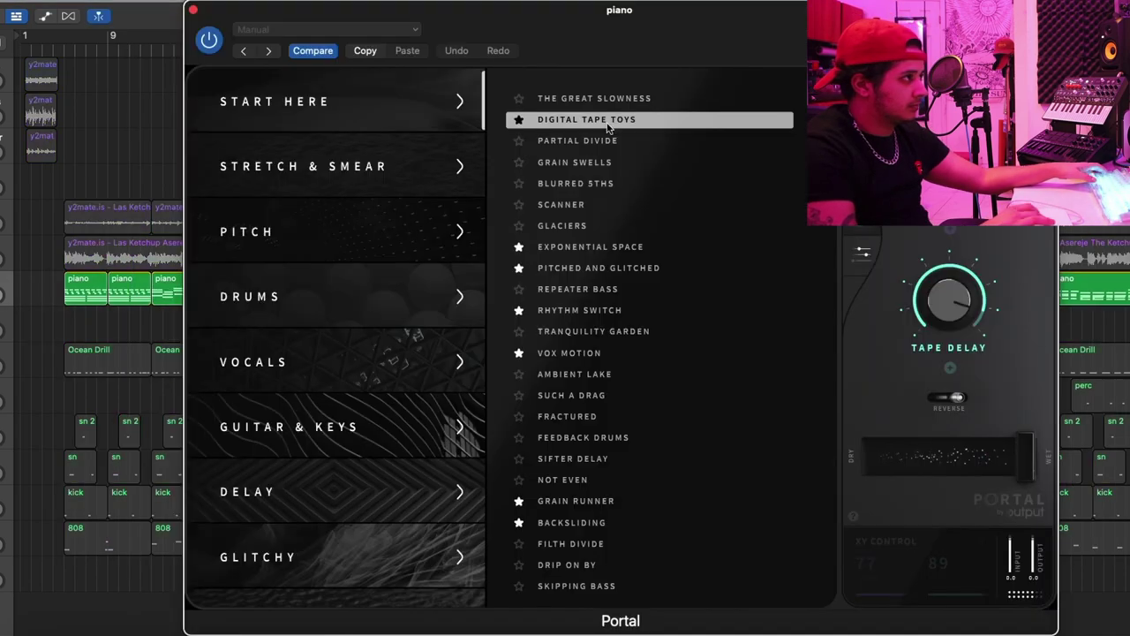
click(587, 250)
click(590, 268)
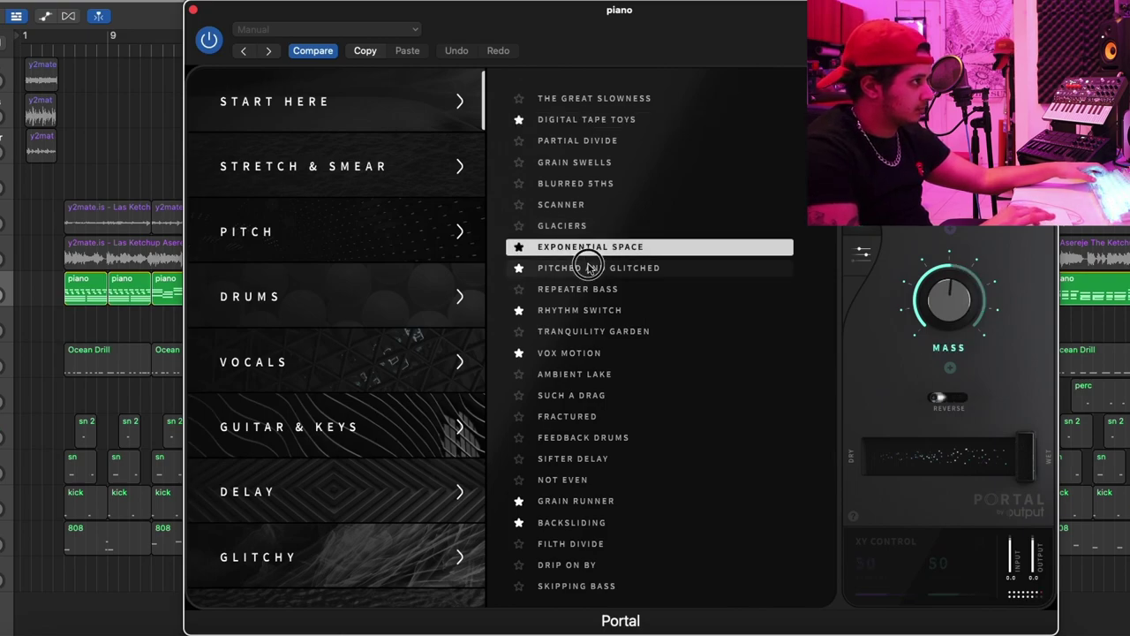
click(587, 352)
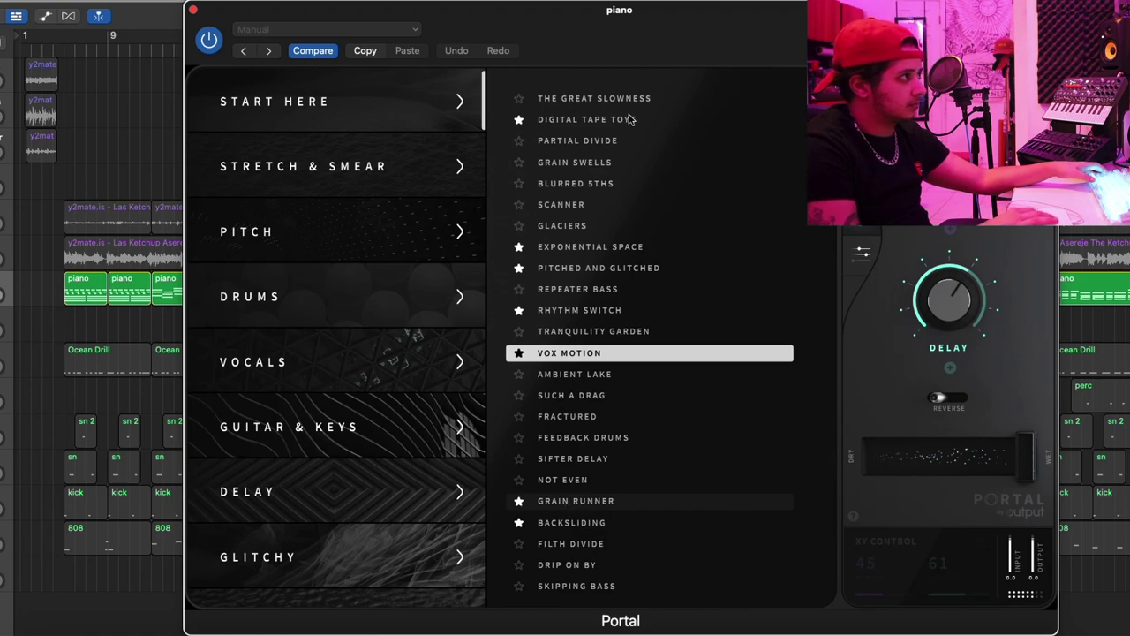
drag(630, 38, 930, 0)
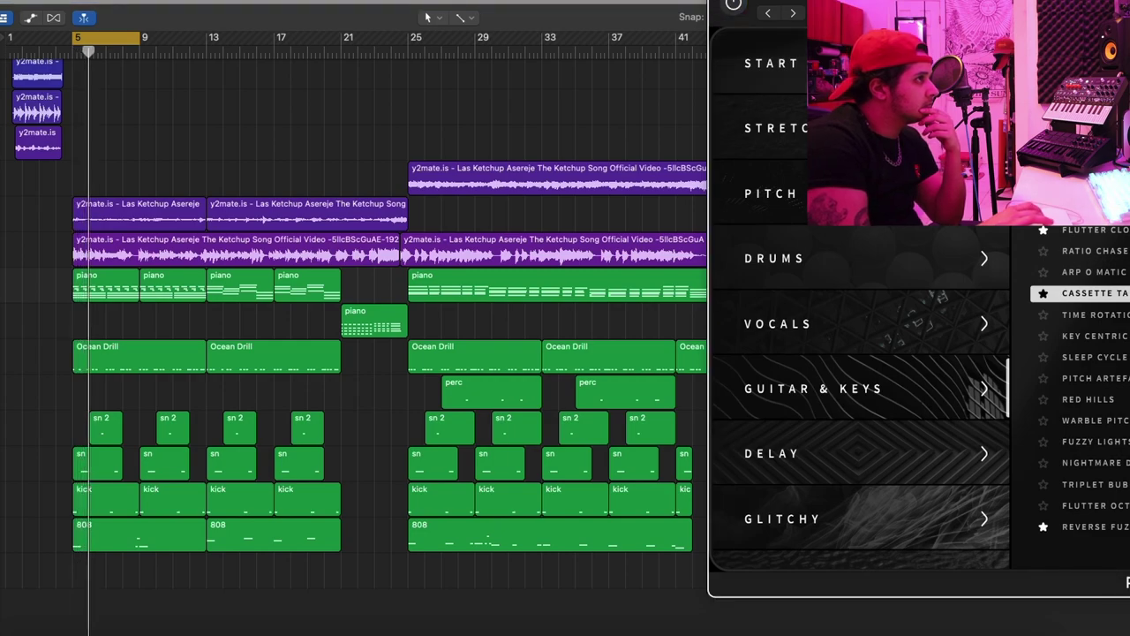
key(v)
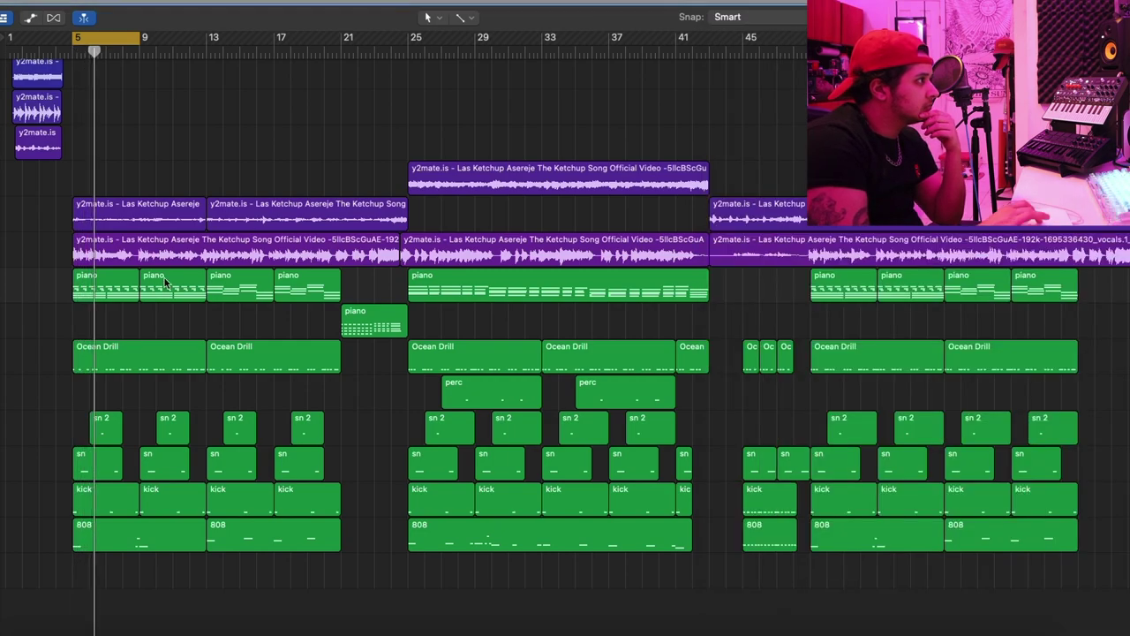
Bounce the piano part starting at bar 5 in place and split the bounced audio at bar 7.
click(106, 287)
drag(172, 318, 117, 297)
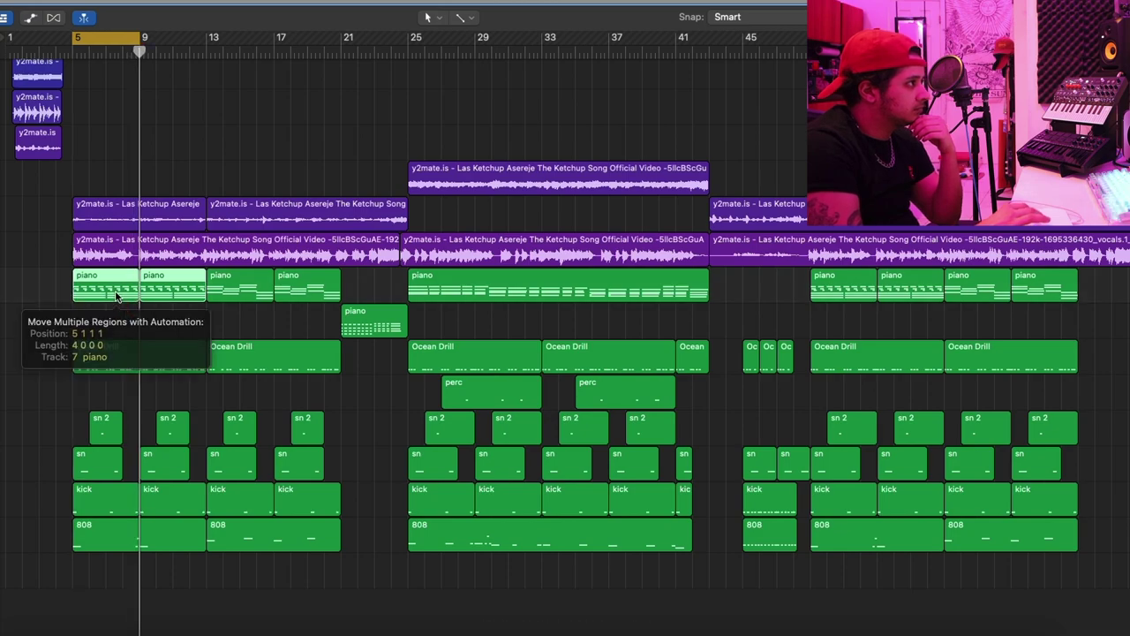
right_click(117, 297)
click(140, 304)
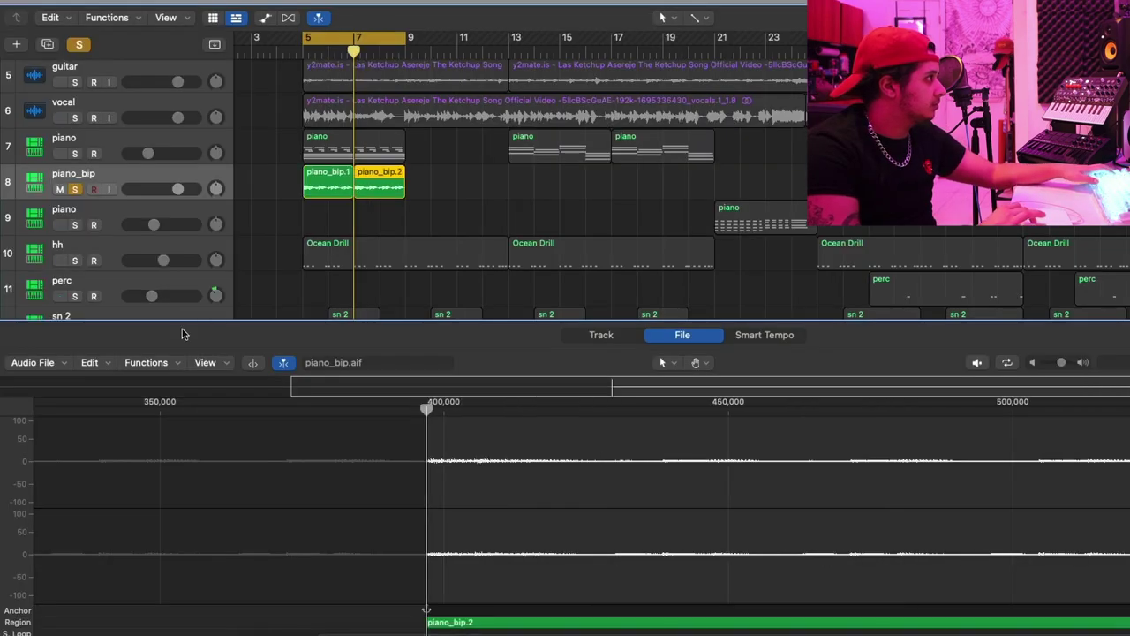
Reverse both halves of the bounced piano audio separately and play them back.
click(146, 362)
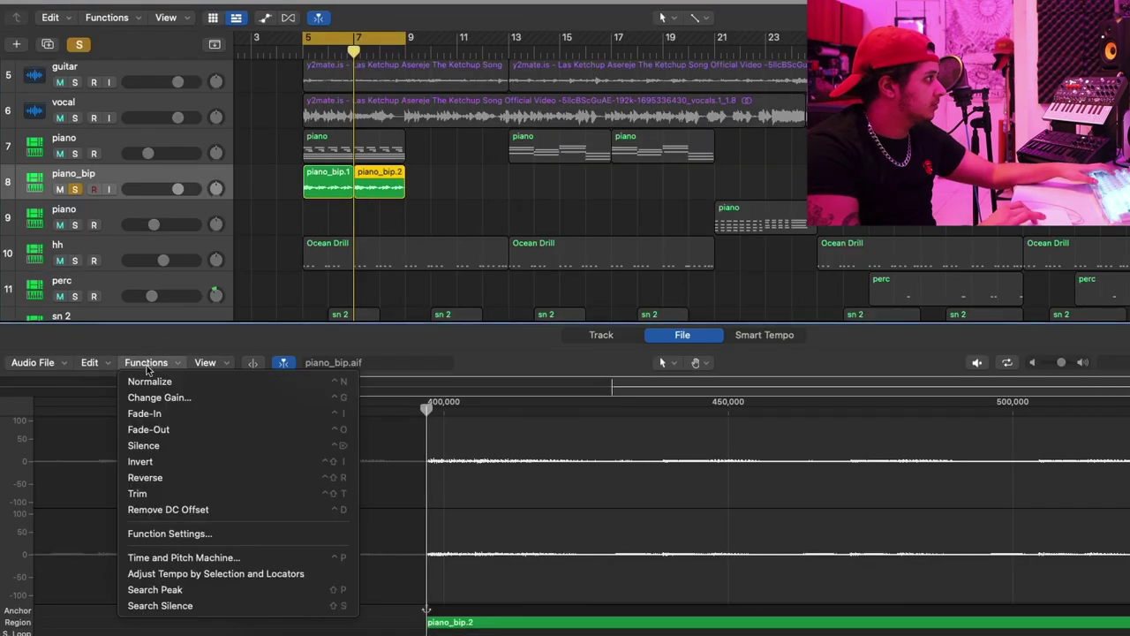
click(162, 477)
click(339, 180)
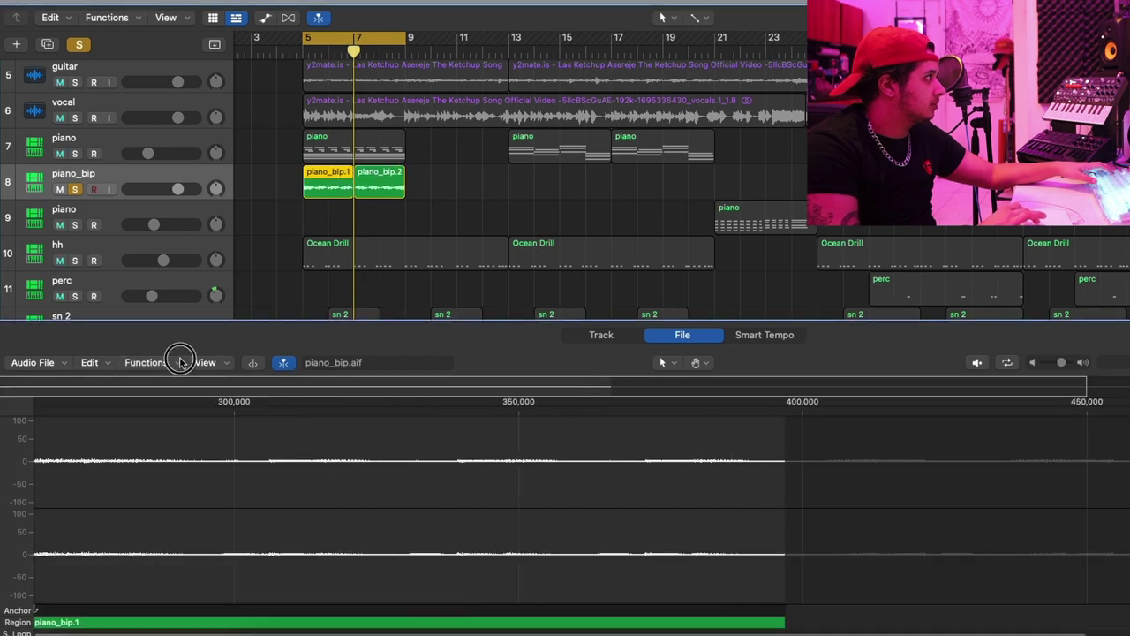
click(146, 362)
click(168, 477)
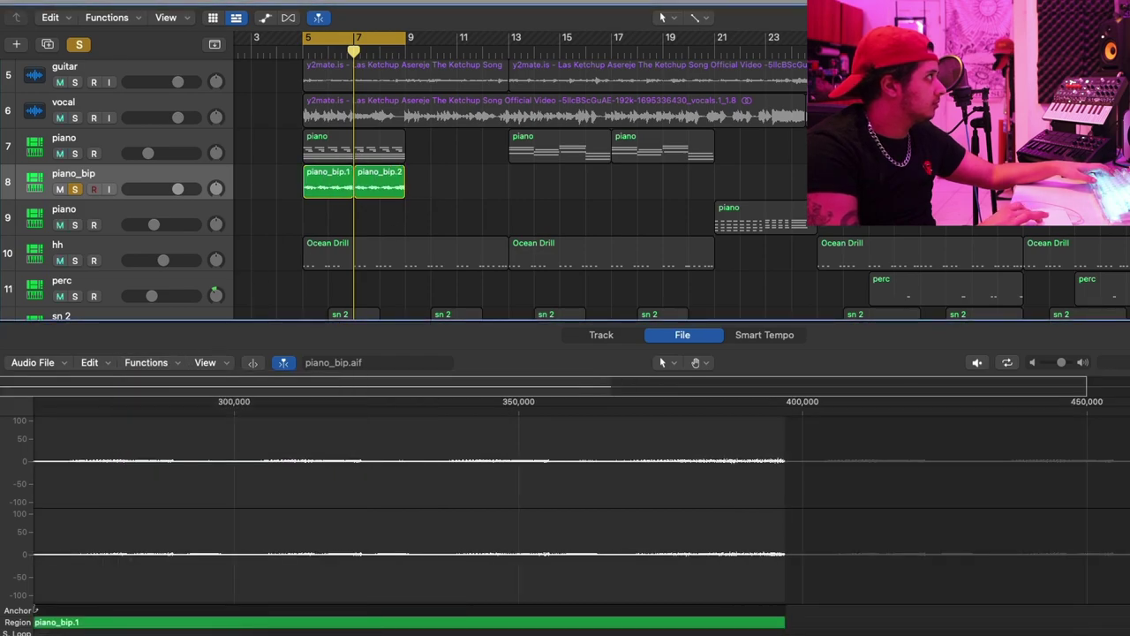
key(space)
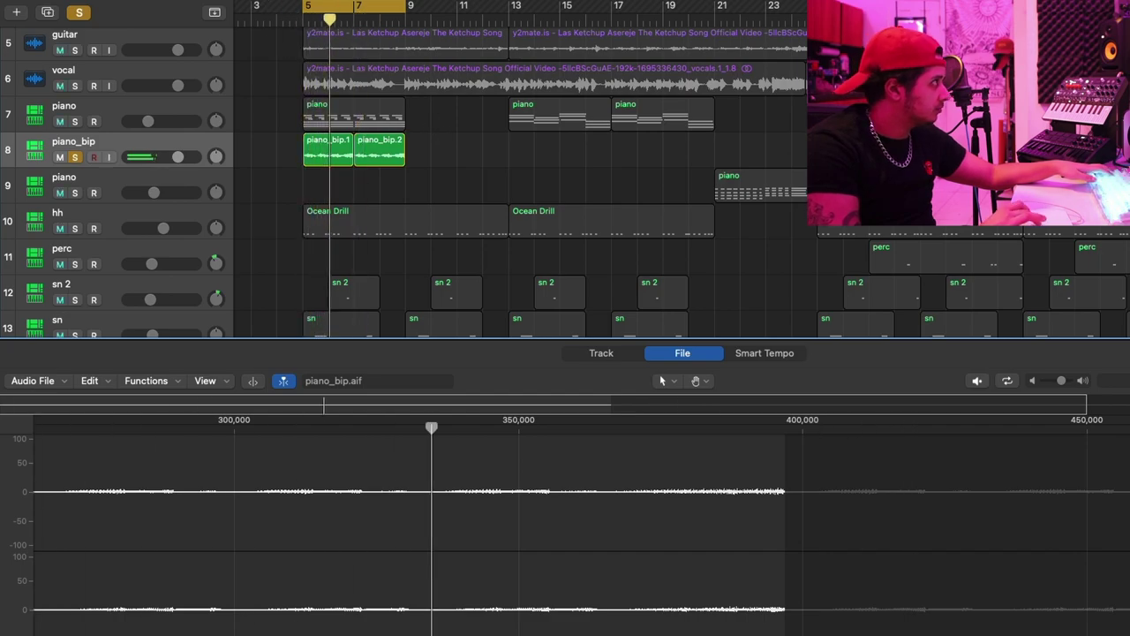
key(e)
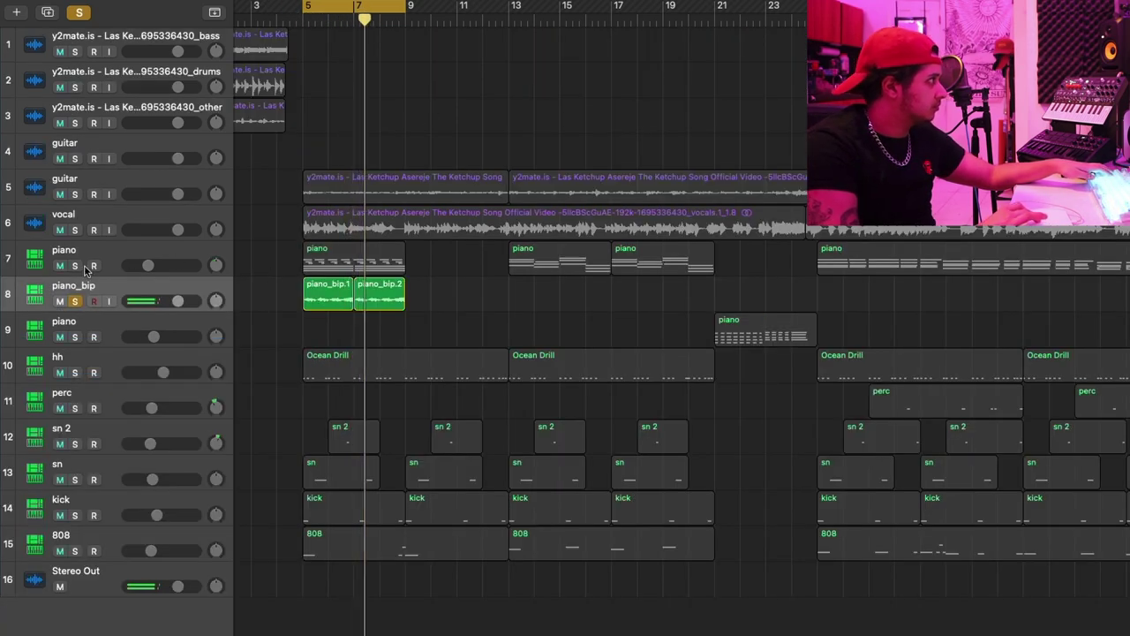
Delete the piano region at bar 17 and show the notes of the bar 13 piano region.
click(166, 258)
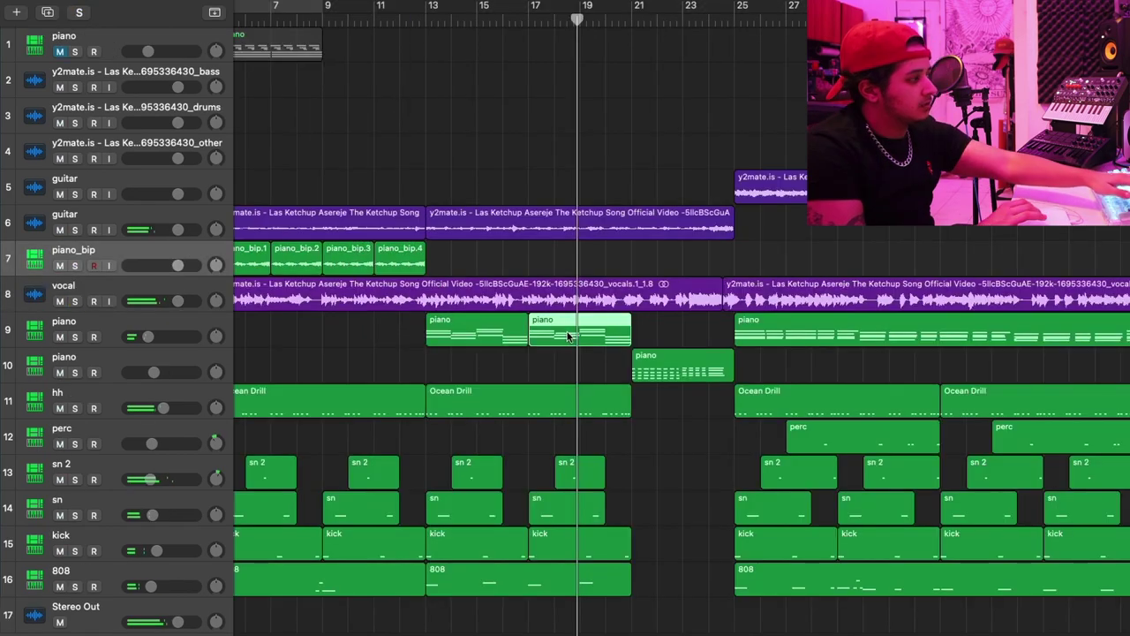
key(Delete)
click(193, 321)
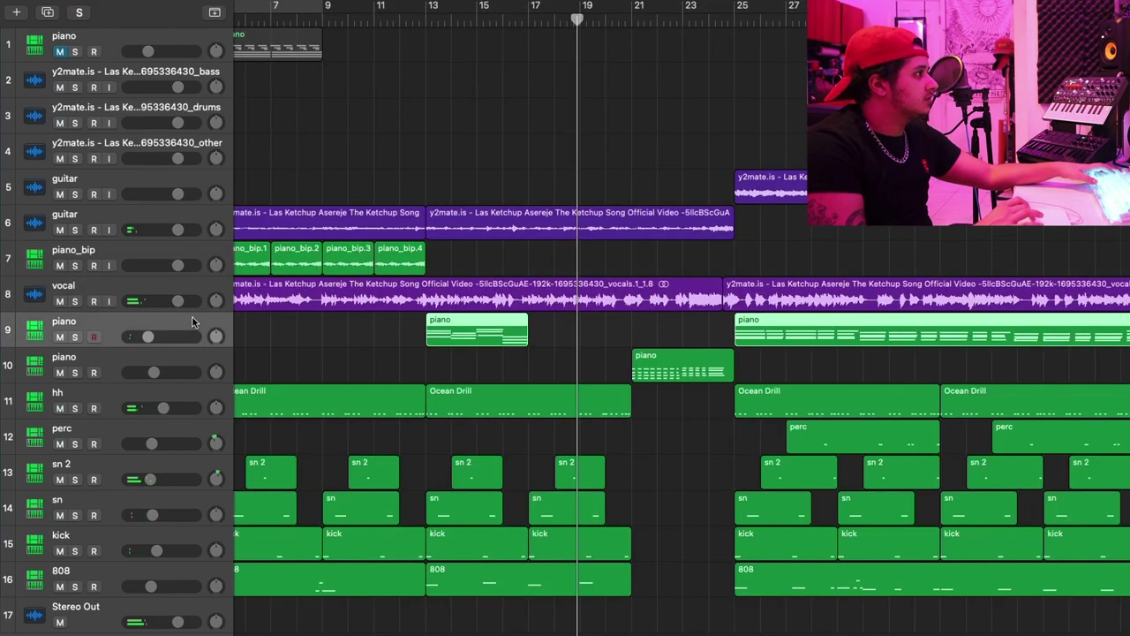
key(p)
scroll(548, 247, down, 3)
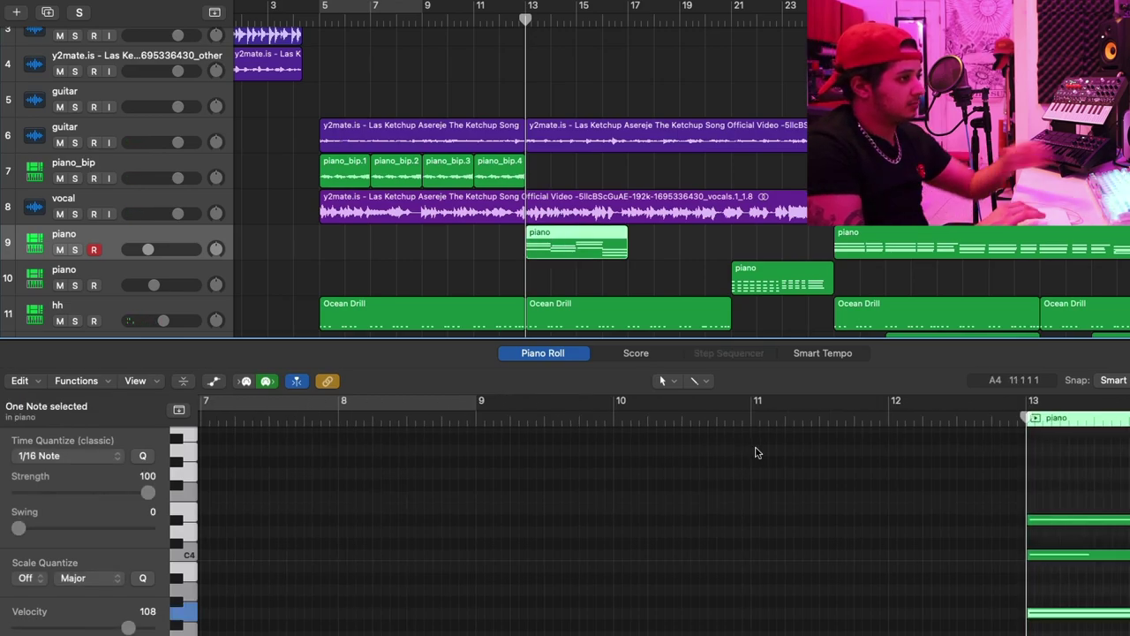
Solo the piano track and copy the six bar 13 arpeggio notes to bar 14, two semitones lower.
key(ctrl+s)
click(626, 575)
drag(625, 575, 621, 575)
scroll(610, 529, down, 1)
drag(600, 477, 668, 501)
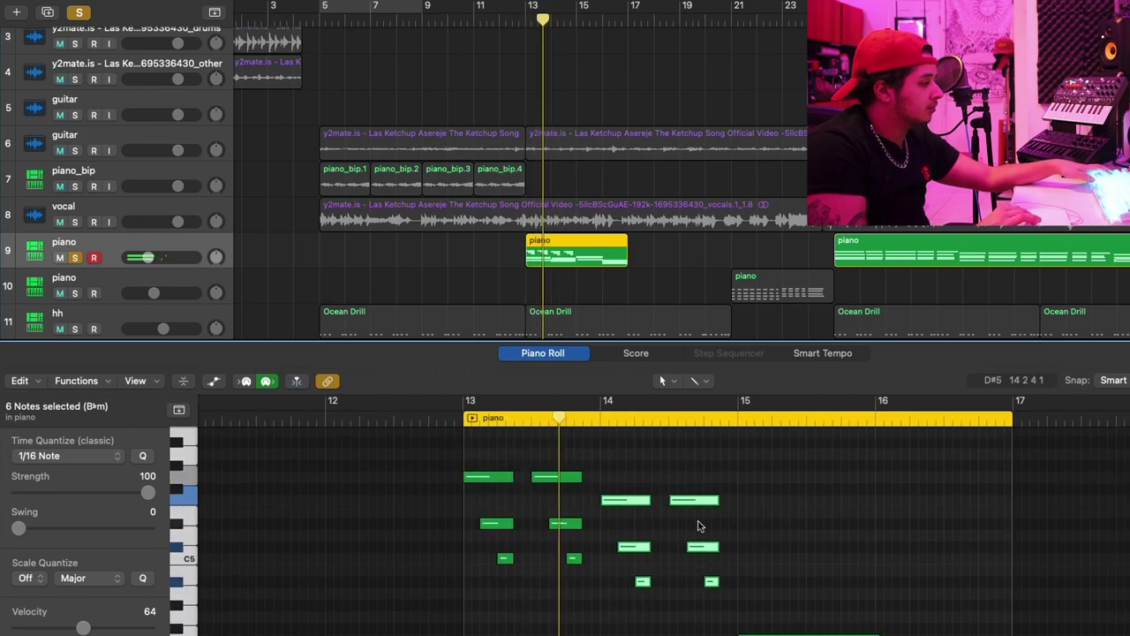
Raise the two middle notes of the bar 14 arpeggio to D5.
click(612, 537)
drag(612, 537, 701, 598)
scroll(668, 613, down, 2)
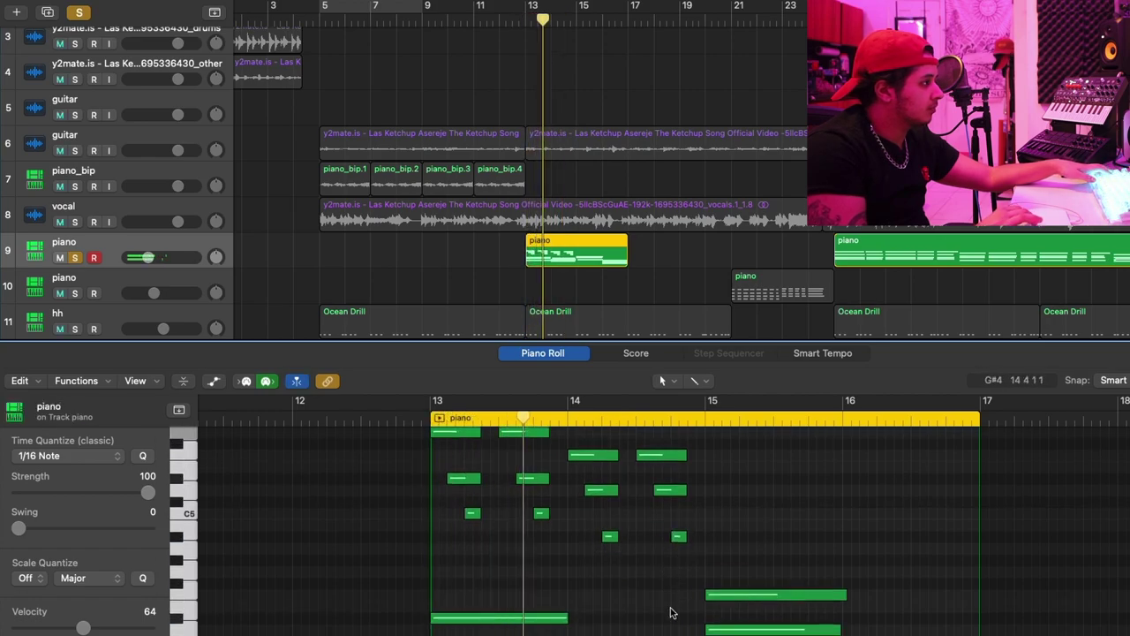
scroll(669, 610, right, 3)
click(500, 524)
shift+click(558, 528)
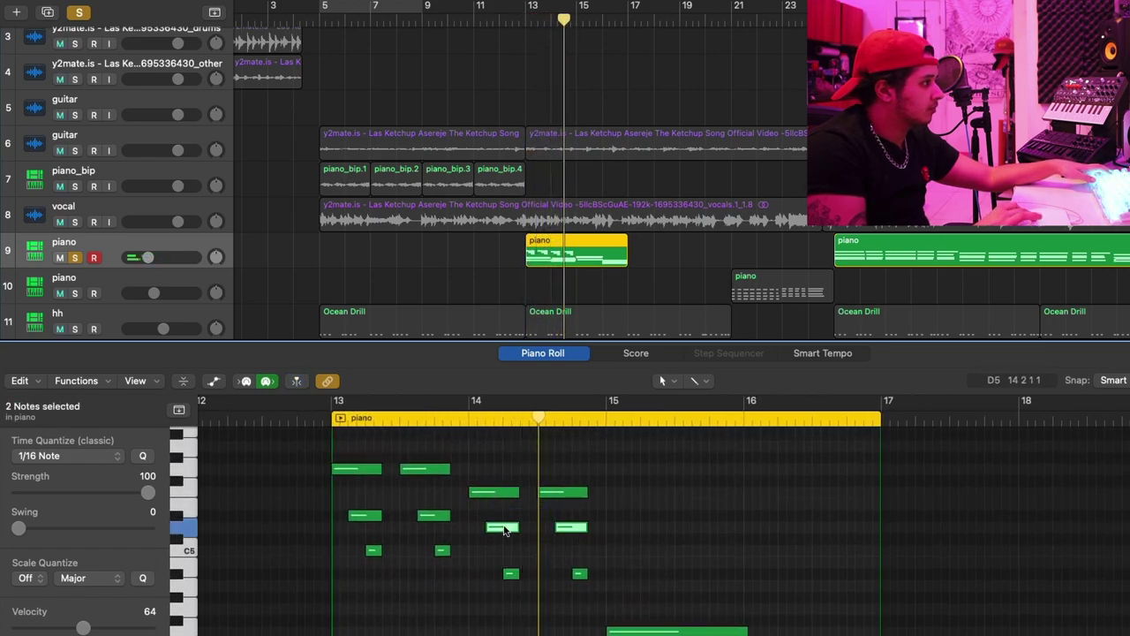
Lower the bar 14 arpeggio's two middle notes to C5 and its two lowest notes to A4.
scroll(504, 530, up, 2)
drag(539, 634, 499, 543)
click(525, 594)
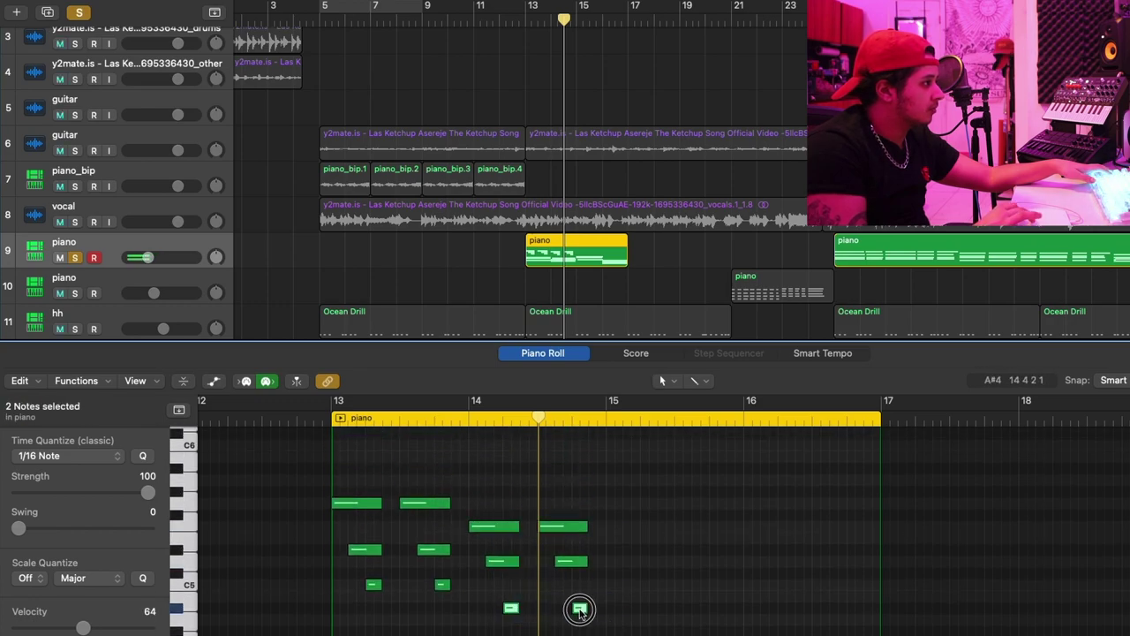
click(580, 580)
click(570, 562)
shift+click(500, 560)
drag(500, 560, 500, 594)
key(cmd+z)
key(space)
click(565, 557)
scroll(565, 560, up, 5)
drag(565, 558, 614, 610)
scroll(614, 574, up, 3)
Copy the six bar 13 arpeggio notes to bar 15, two semitones higher, and play them back.
drag(460, 549, 327, 445)
drag(351, 455, 629, 439)
key(space)
click(673, 473)
scroll(669, 537, right, 5)
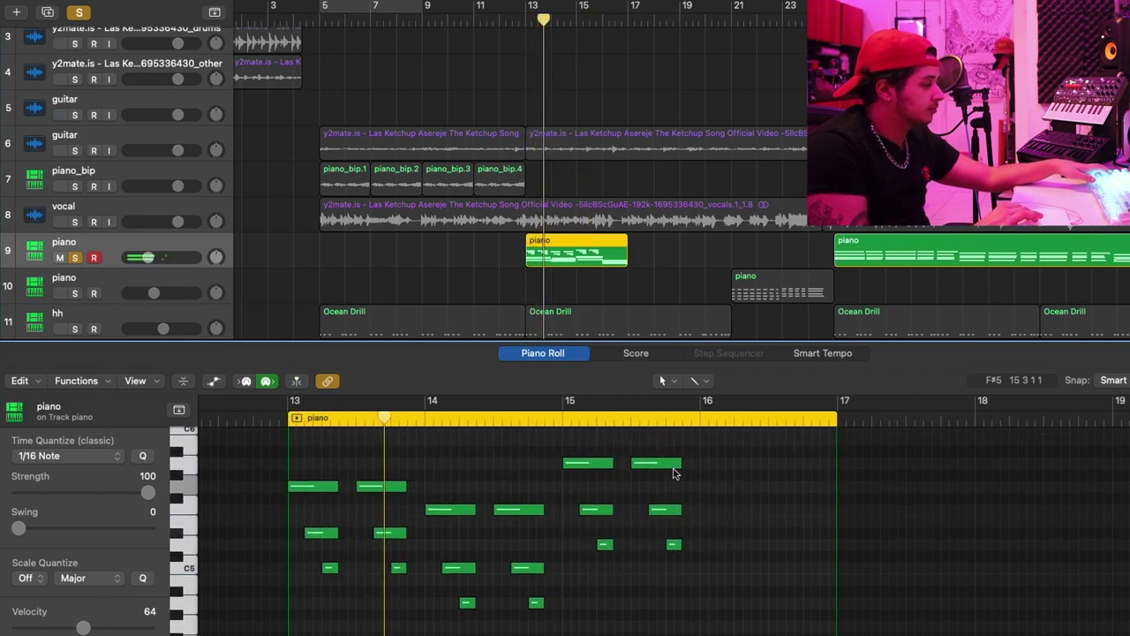
Copy the six bar 13 arpeggio notes to bar 16 at the same pitches.
scroll(669, 541, down, 3)
scroll(670, 541, left, 5)
scroll(669, 540, up, 3)
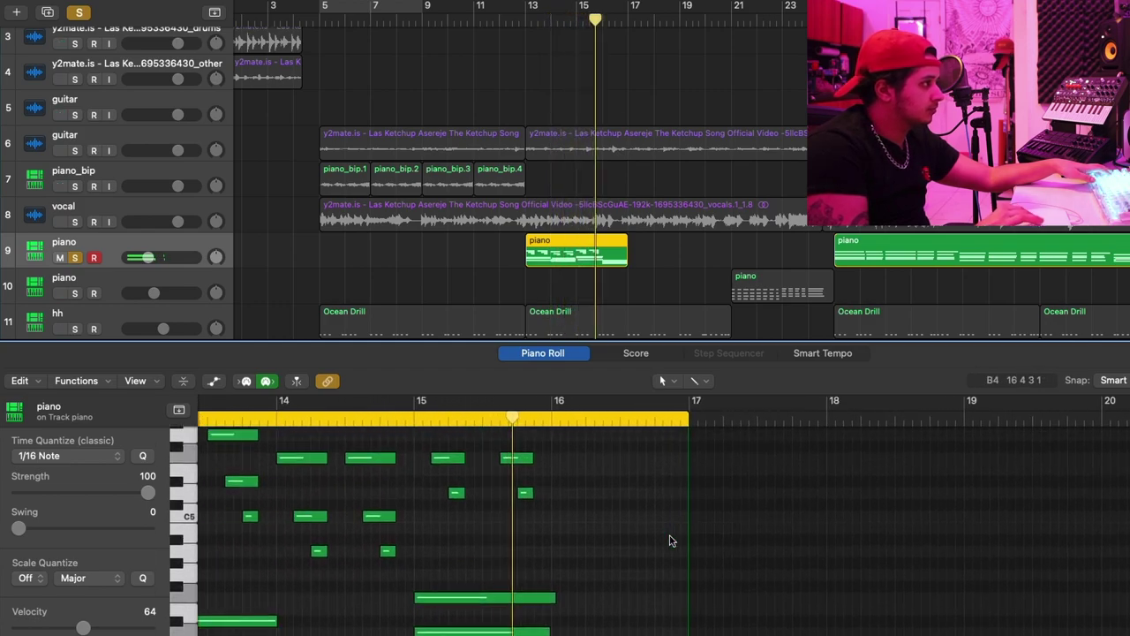
drag(556, 607, 439, 490)
drag(454, 497, 867, 500)
click(522, 283)
click(566, 264)
click(637, 496)
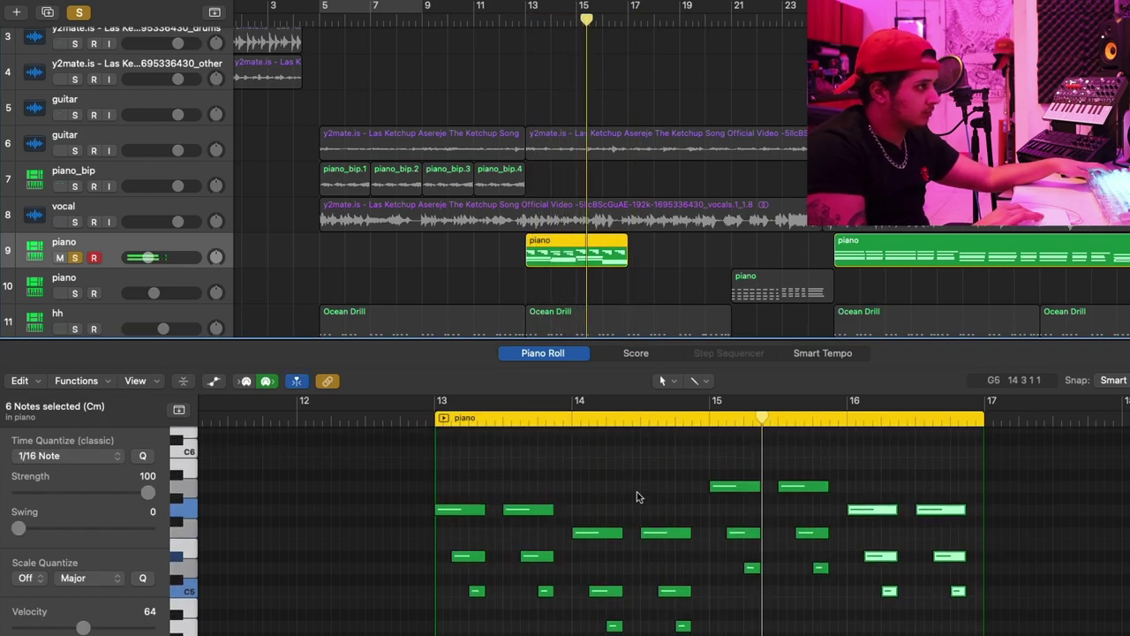
Bounce the bar 13 piano region in place and move the original MIDI region to the muted piano track 1.
right_click(619, 260)
click(634, 263)
key(Escape)
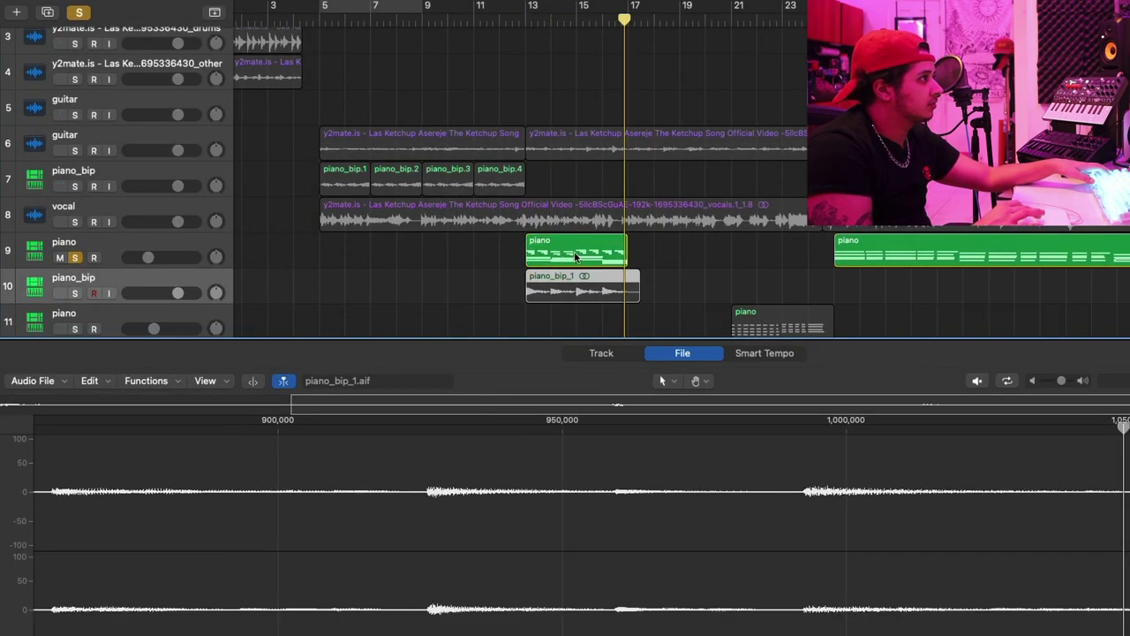
drag(575, 256, 565, 44)
scroll(247, 206, down, 5)
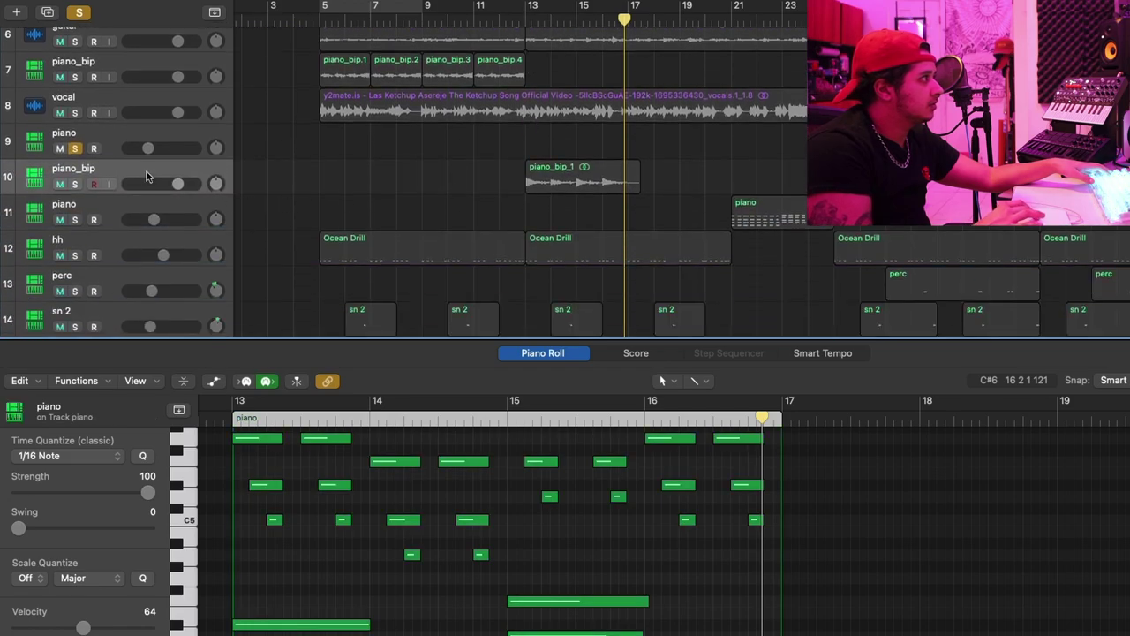
Unsolo the piano track and solo the bounced piano track instead.
click(103, 135)
click(75, 148)
click(75, 184)
Split the bounced piano region at bars 14, 15 and 16.
click(589, 166)
key(super+t)
click(603, 23)
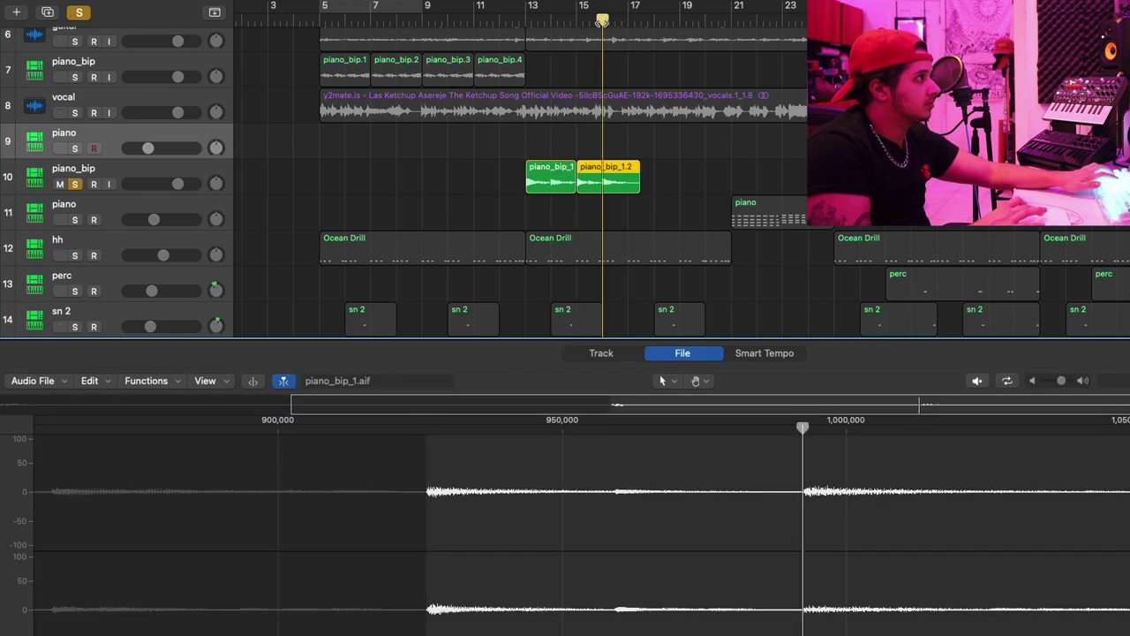
key(super+t)
click(551, 21)
click(556, 174)
key(super+t)
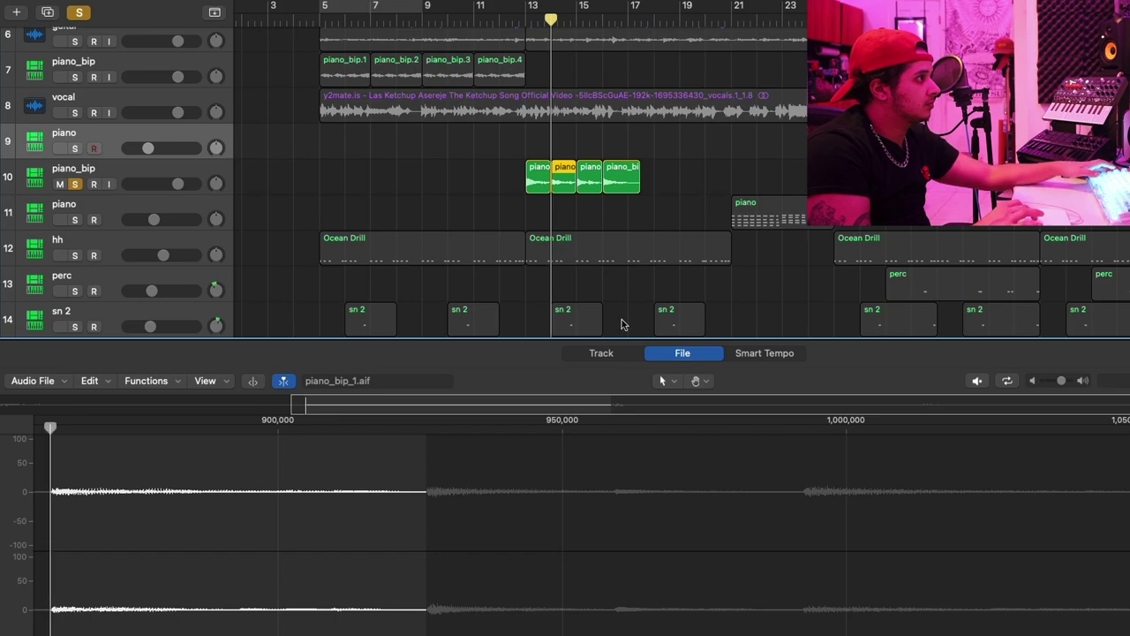
Reverse the bar 14 piece of the bounced piano audio.
click(145, 381)
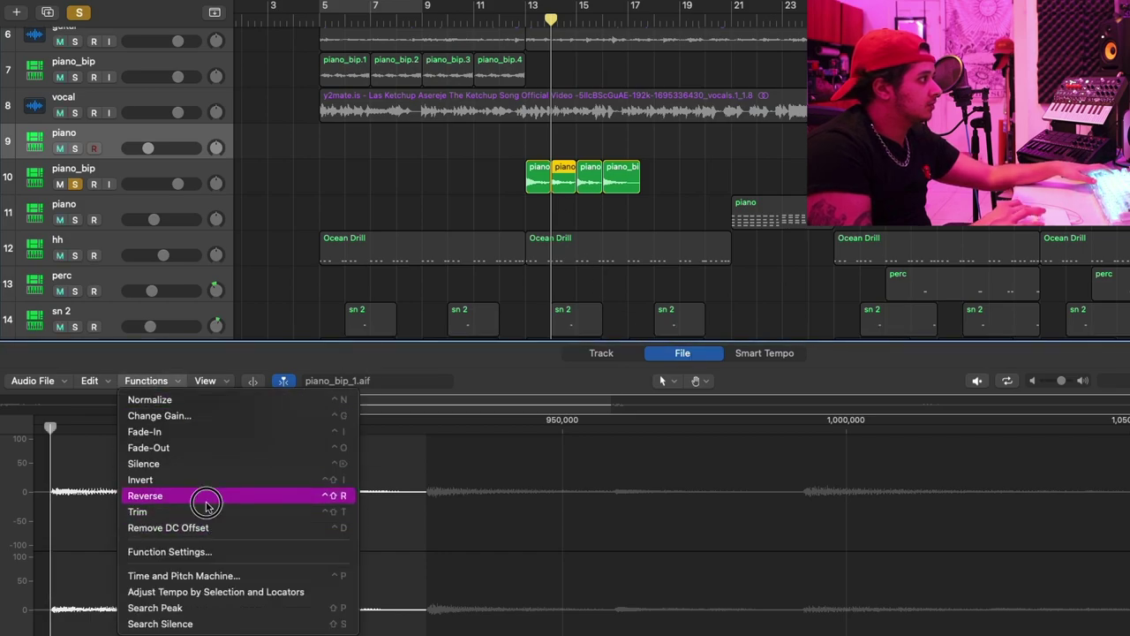
click(206, 497)
click(541, 180)
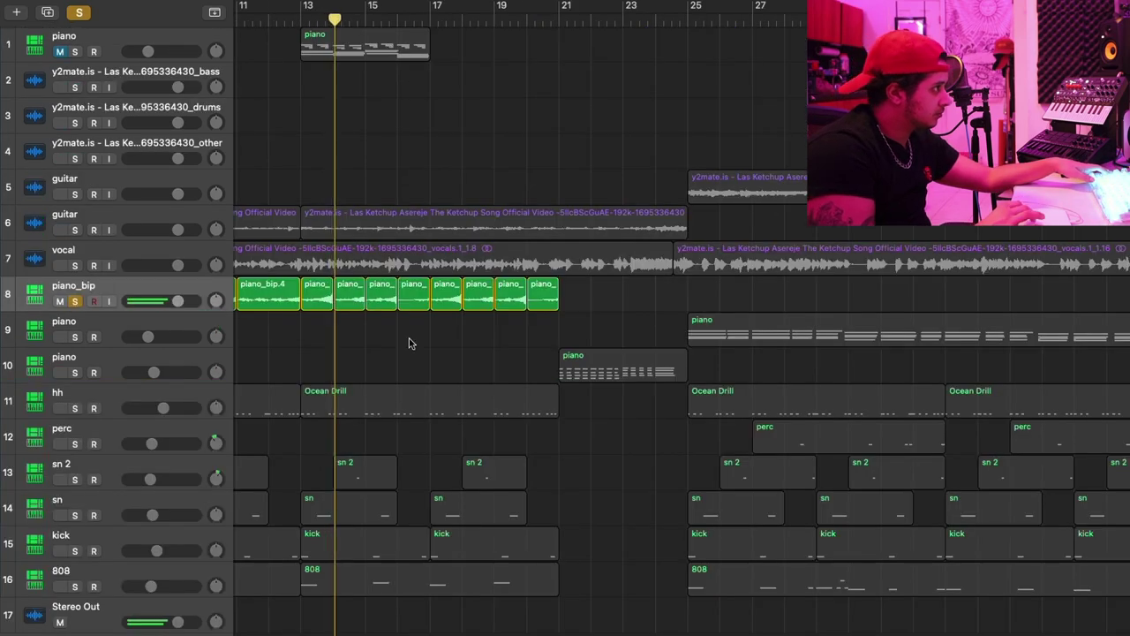
Delete the bounced piano pieces at bars 16 and 20 and copy the bar 13 piece to bar 20.
key(Delete)
click(548, 297)
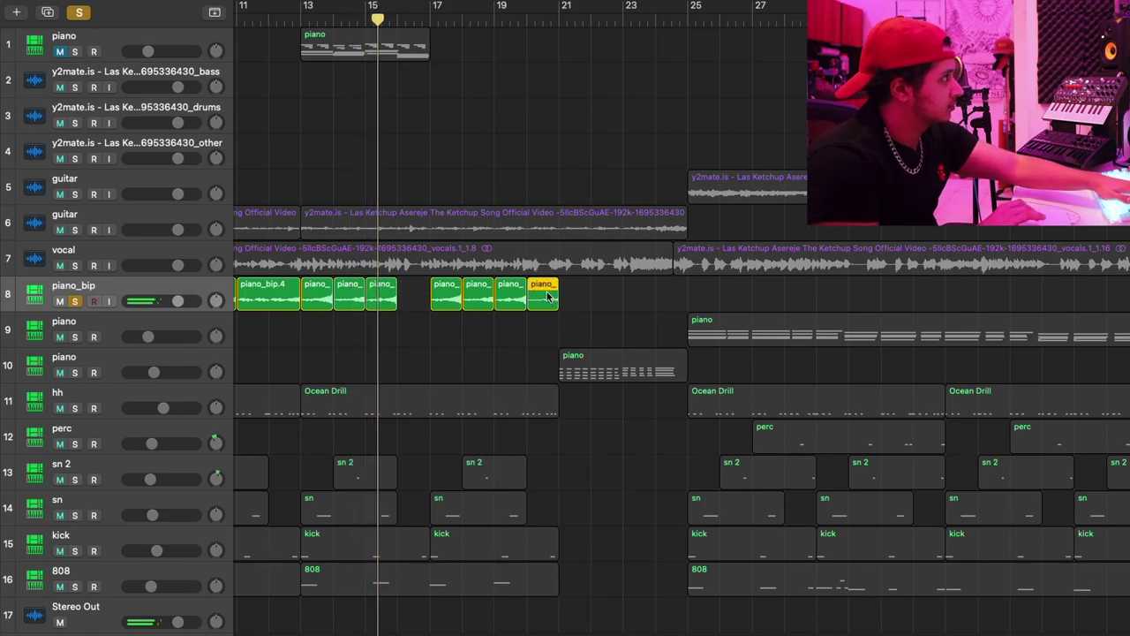
key(Delete)
drag(318, 297, 555, 301)
drag(420, 327, 320, 306)
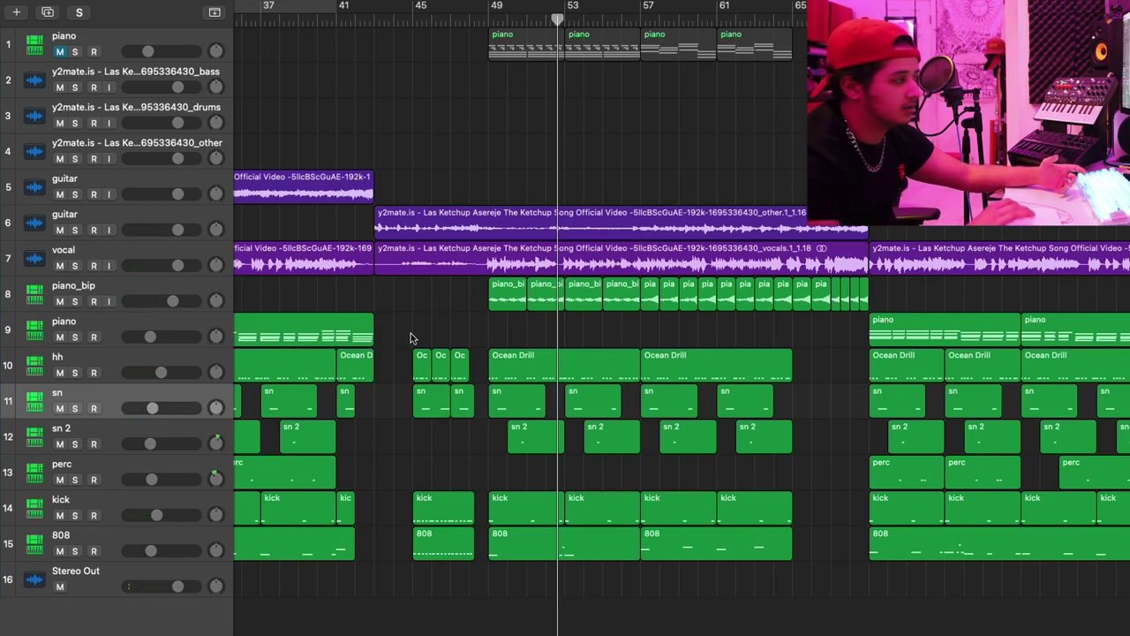
Move the playhead to bar 45 and examine the hi-hat, snare, kick and 808 regions there.
drag(411, 333, 477, 561)
click(414, 23)
click(448, 321)
drag(409, 336, 466, 408)
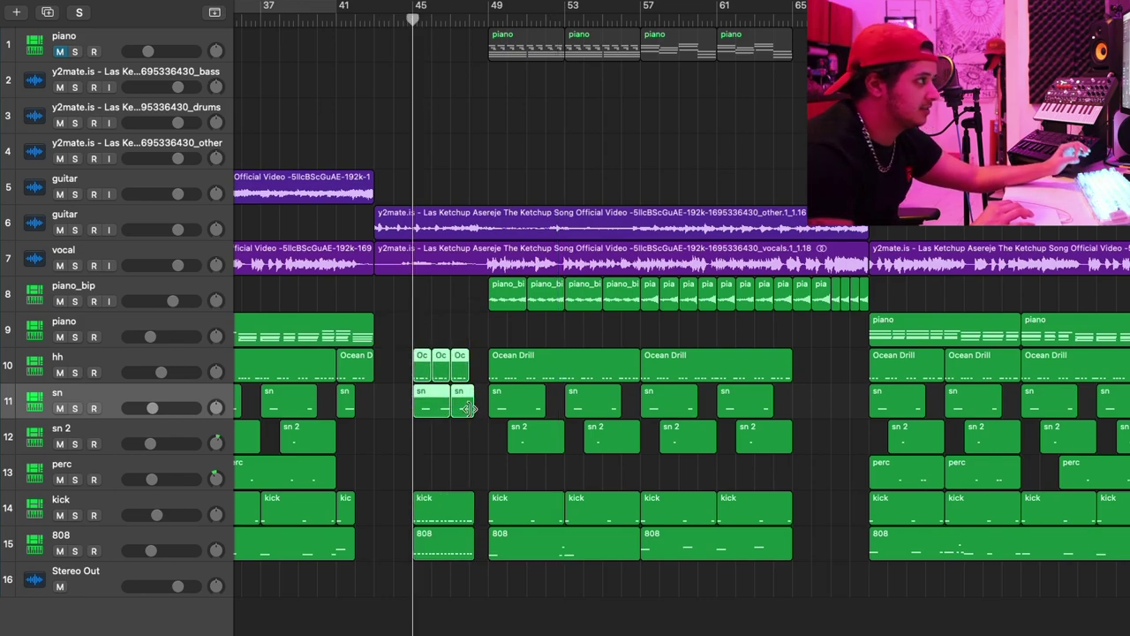
click(450, 307)
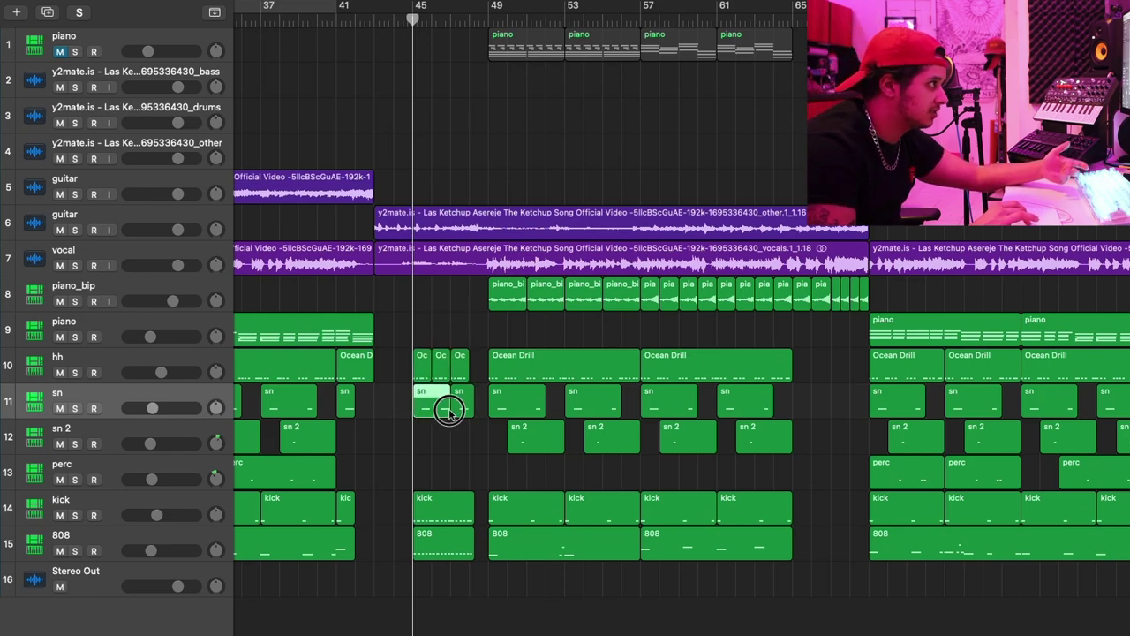
Show the notes of the two snare regions from bar 45 and examine the first snare hit.
key(p)
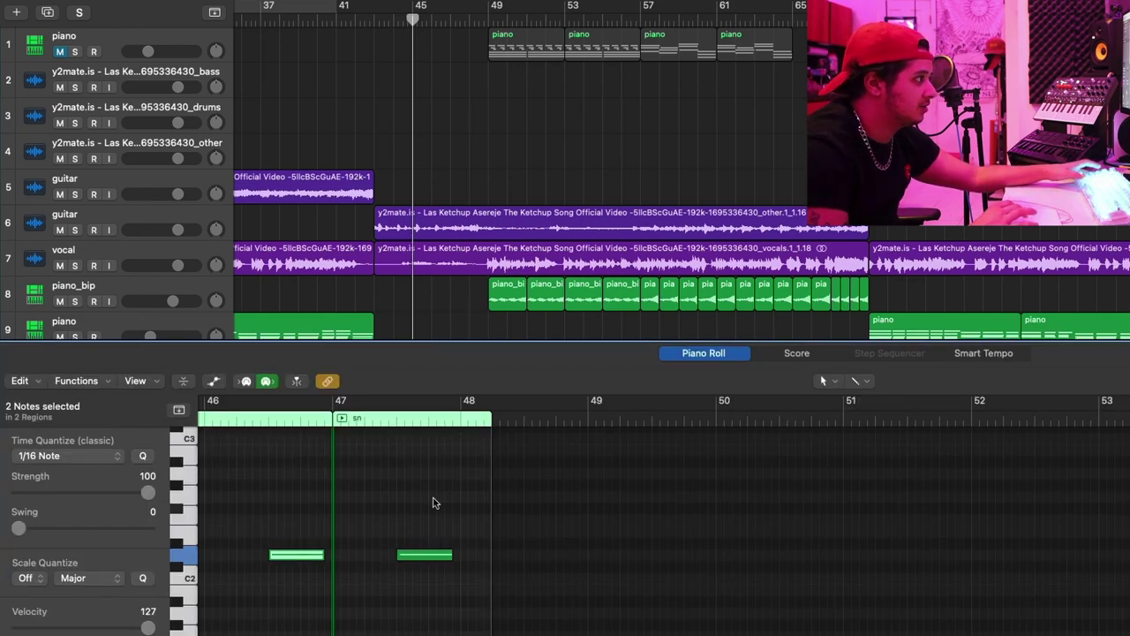
scroll(433, 502, up, 3)
scroll(432, 502, left, 3)
scroll(436, 502, up, 2)
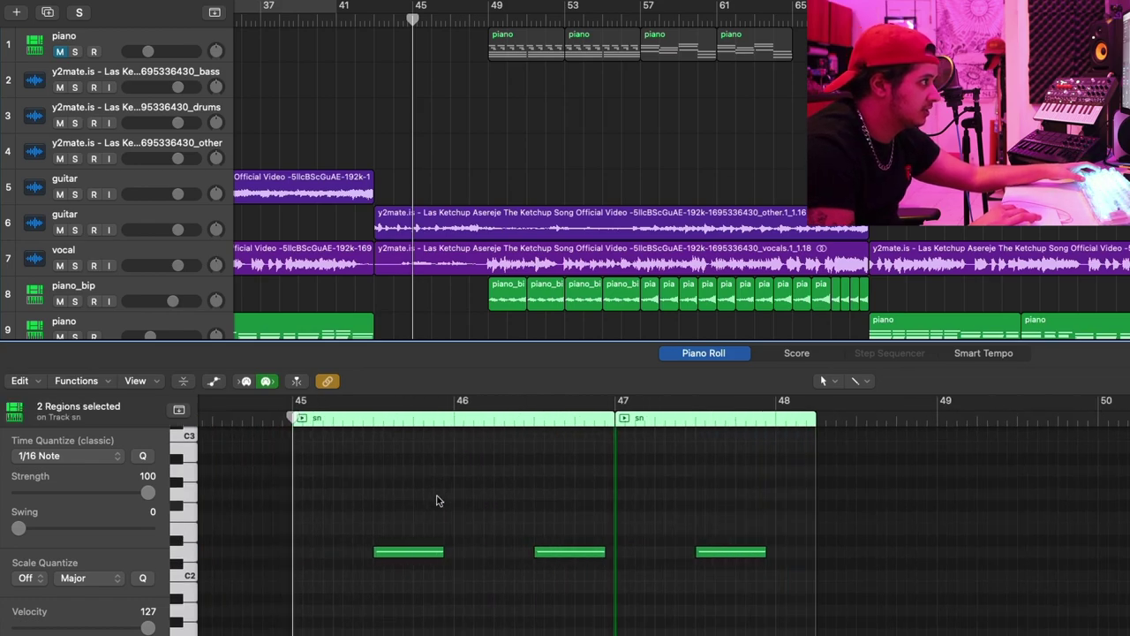
click(408, 552)
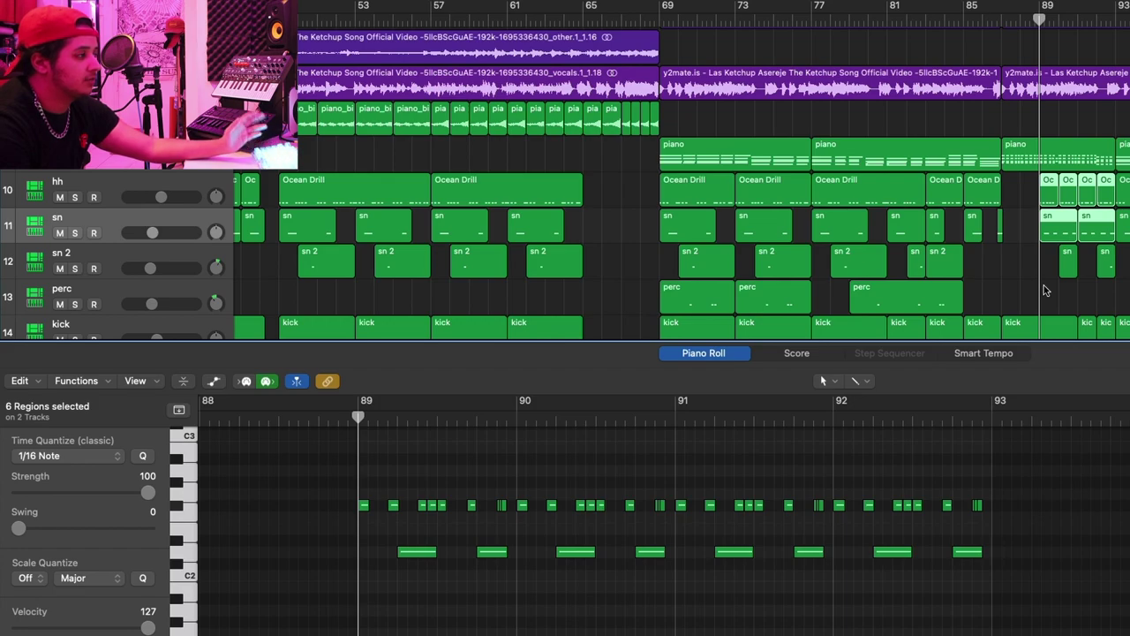
Examine the hi-hat and snare note pattern in bars 89 to 92 and play it back.
drag(338, 488, 996, 532)
click(400, 543)
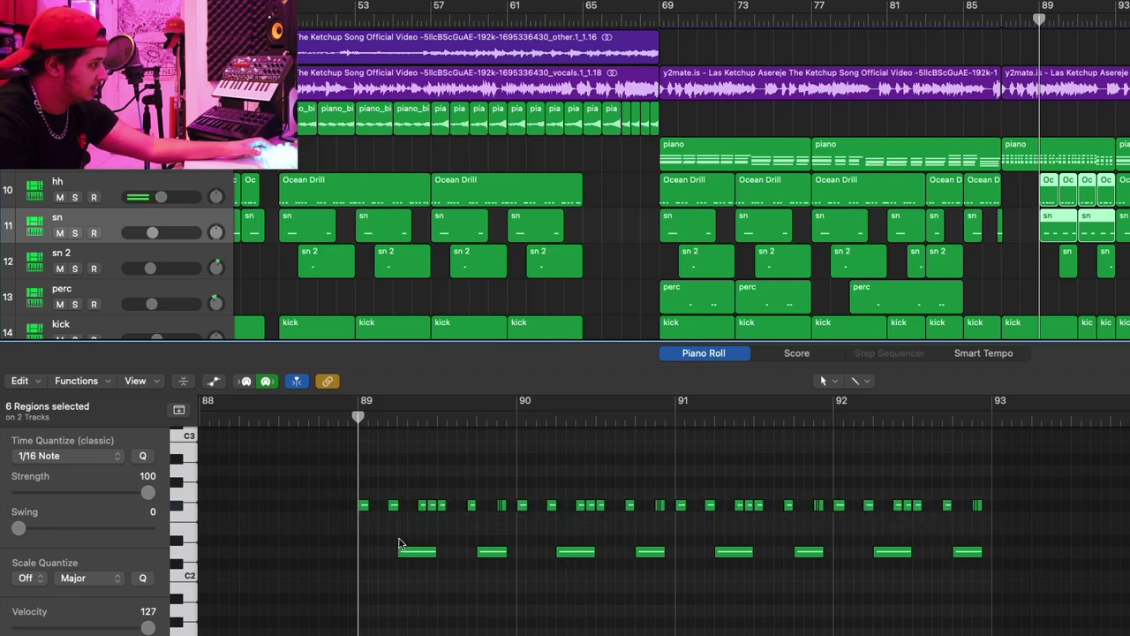
drag(399, 533, 483, 567)
key(space)
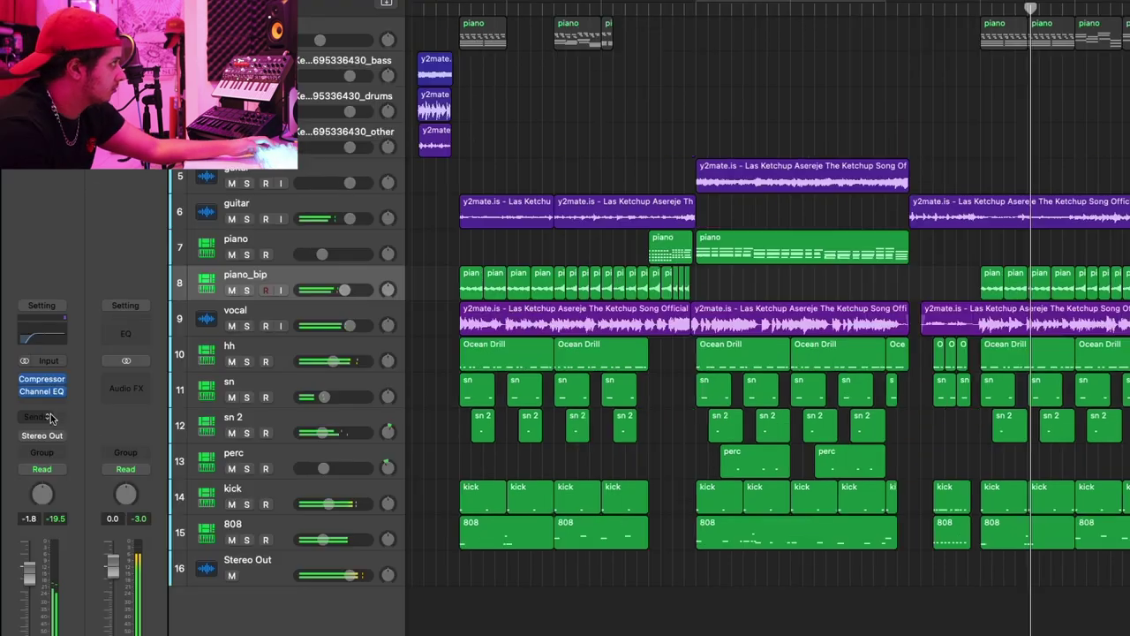
Insert the Infected Mushroom Wider plug-in on the piano_bip channel and set its width to 44%.
click(44, 399)
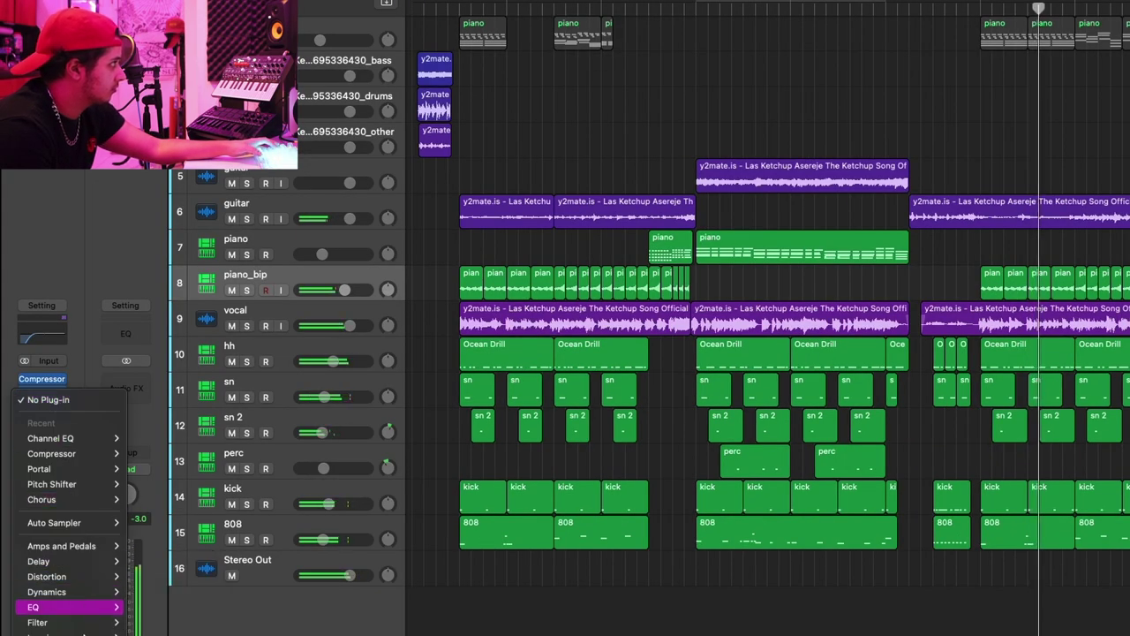
scroll(84, 609, down, 3)
mouse_move(66, 632)
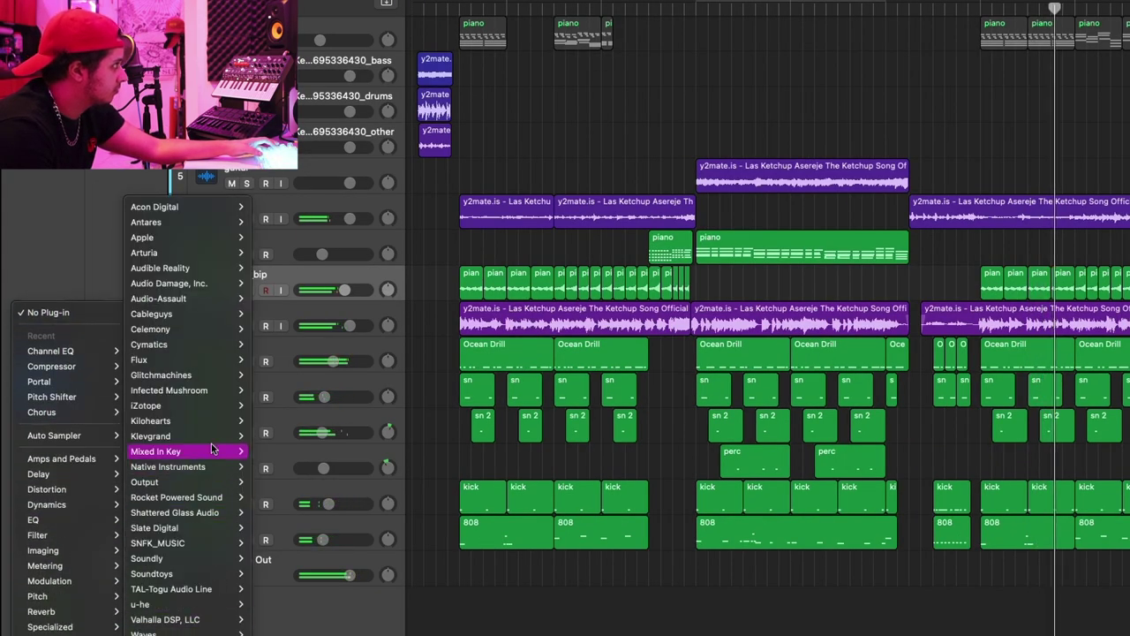
click(575, 338)
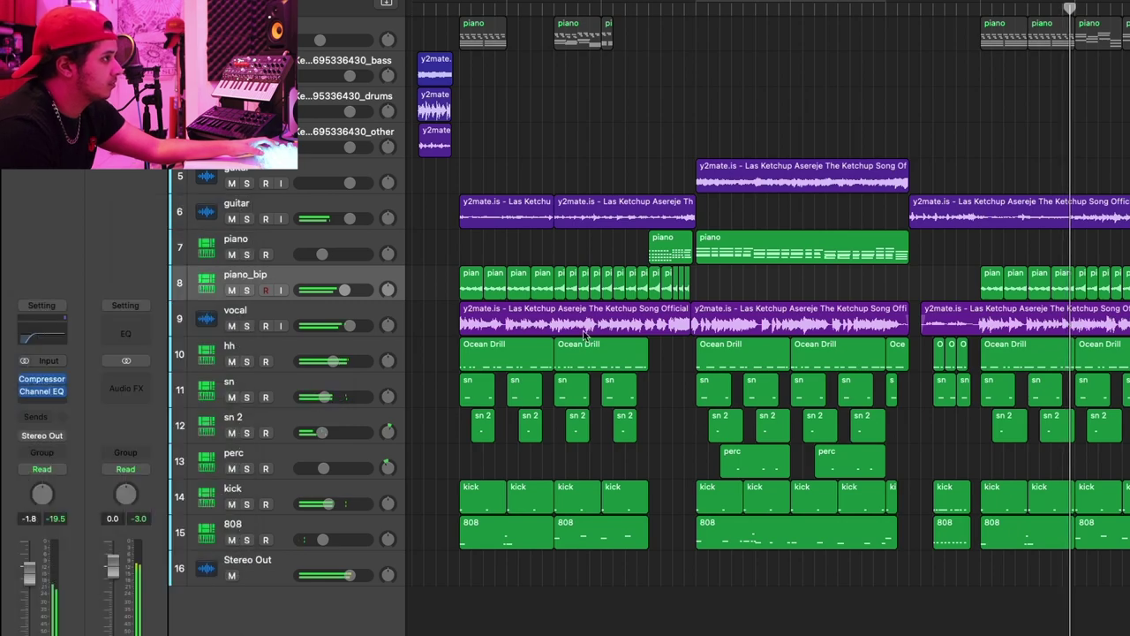
drag(874, 282, 874, 270)
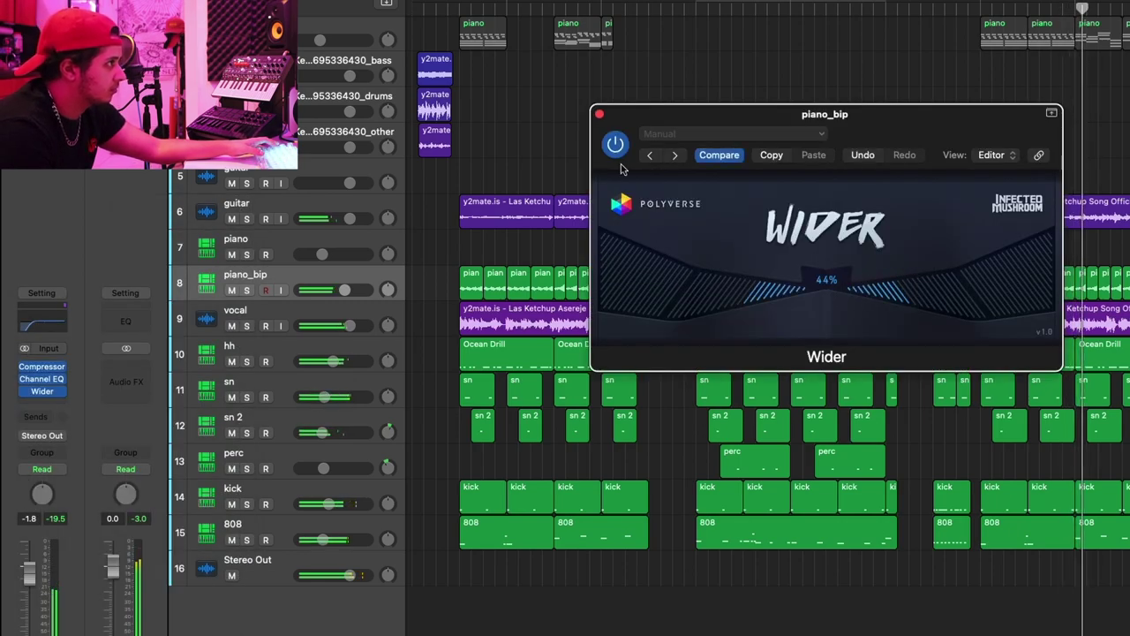
click(600, 116)
Copy the Wider plug-in from the piano_bip channel to the piano and both guitar channels, and review its guitar settings.
click(297, 237)
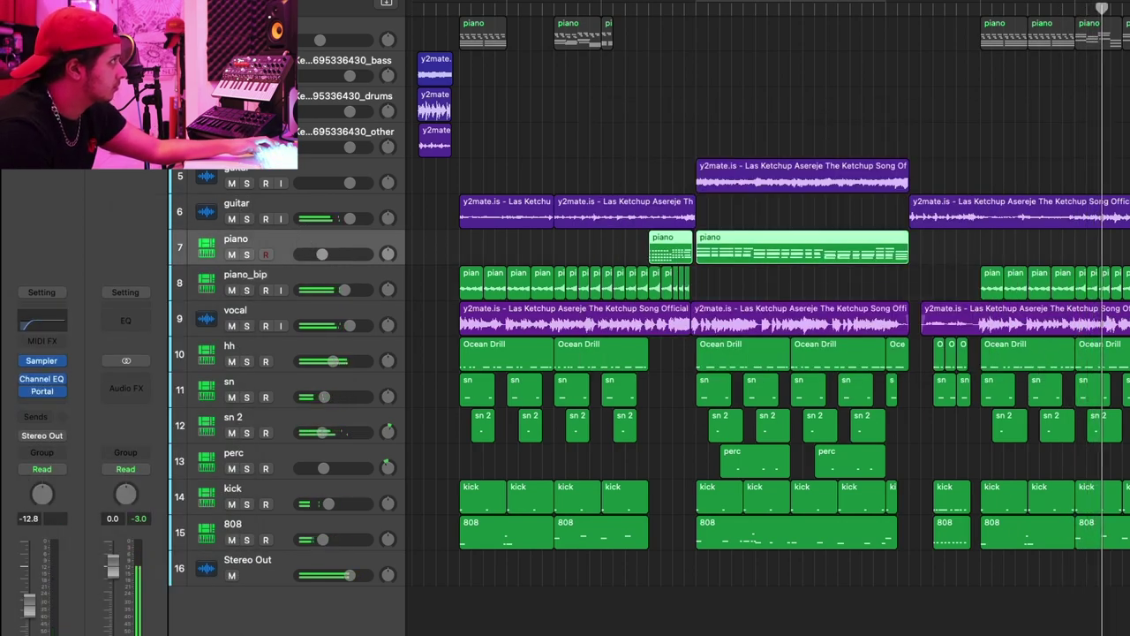
key(x)
drag(600, 355, 455, 357)
click(455, 357)
click(599, 115)
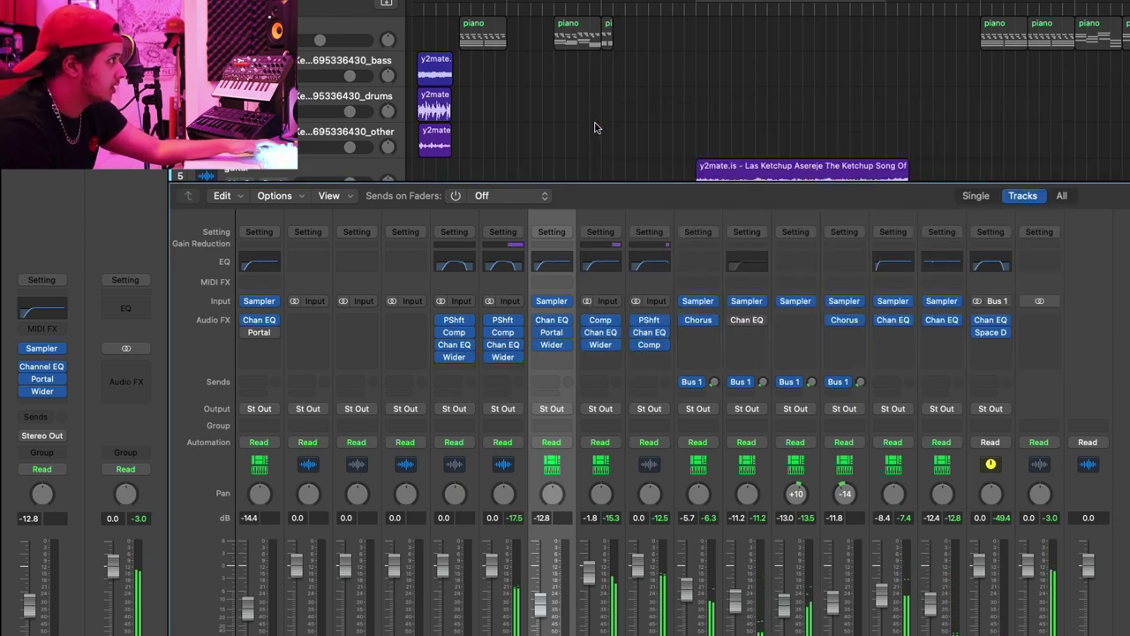
click(506, 358)
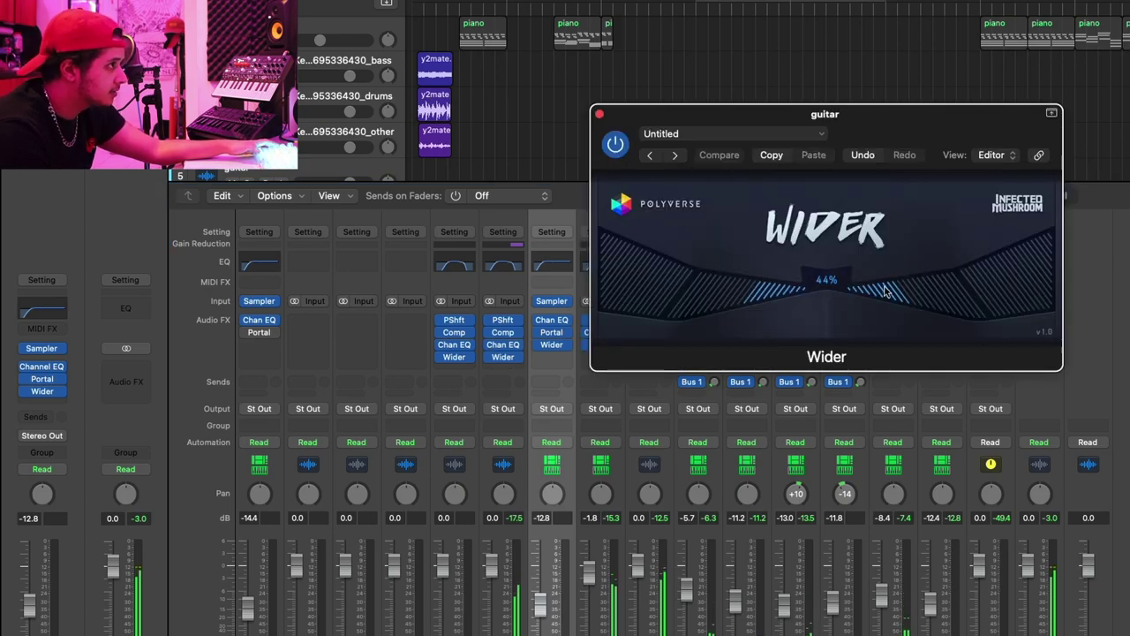
click(598, 115)
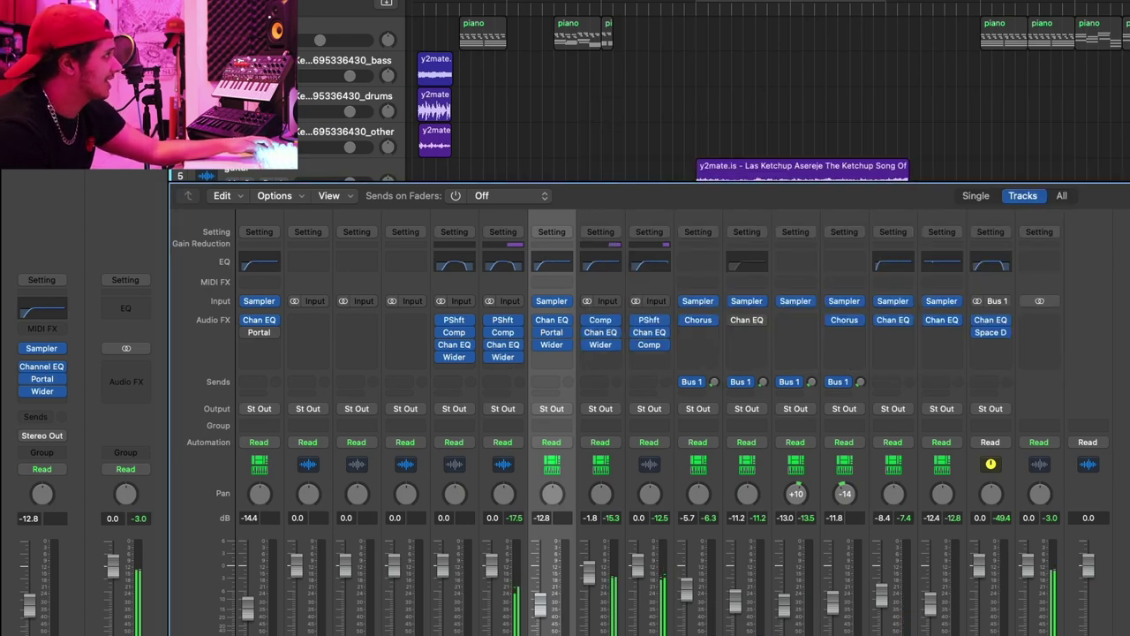
key(x)
Insert the stereo version of Audio-Assault HeadCrusherFree on the 808 channel.
click(47, 399)
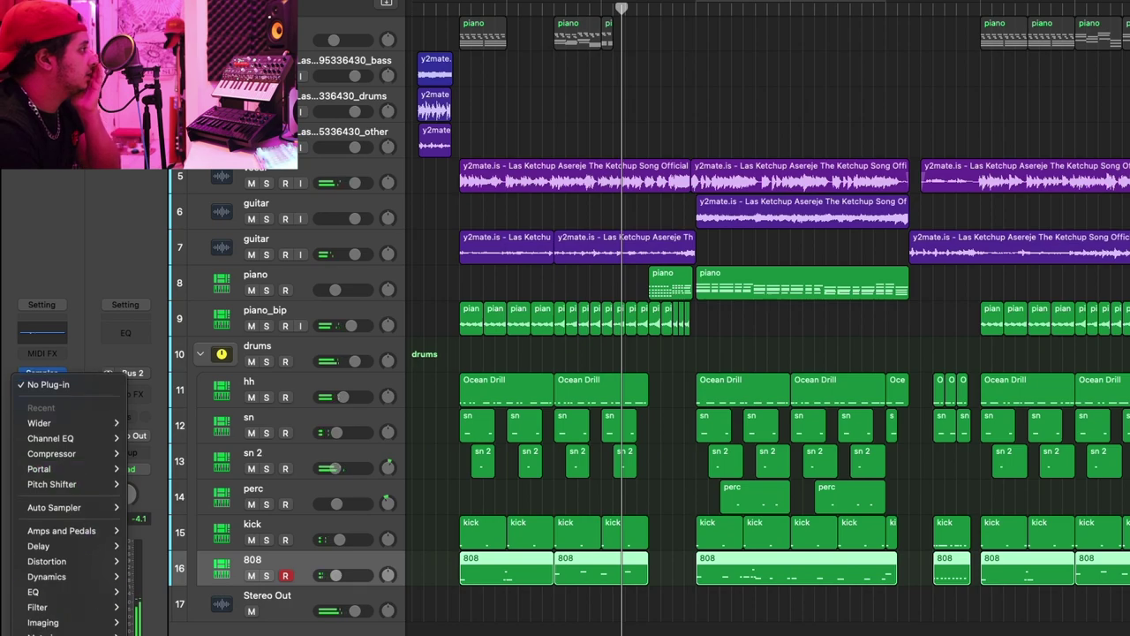
mouse_move(61, 628)
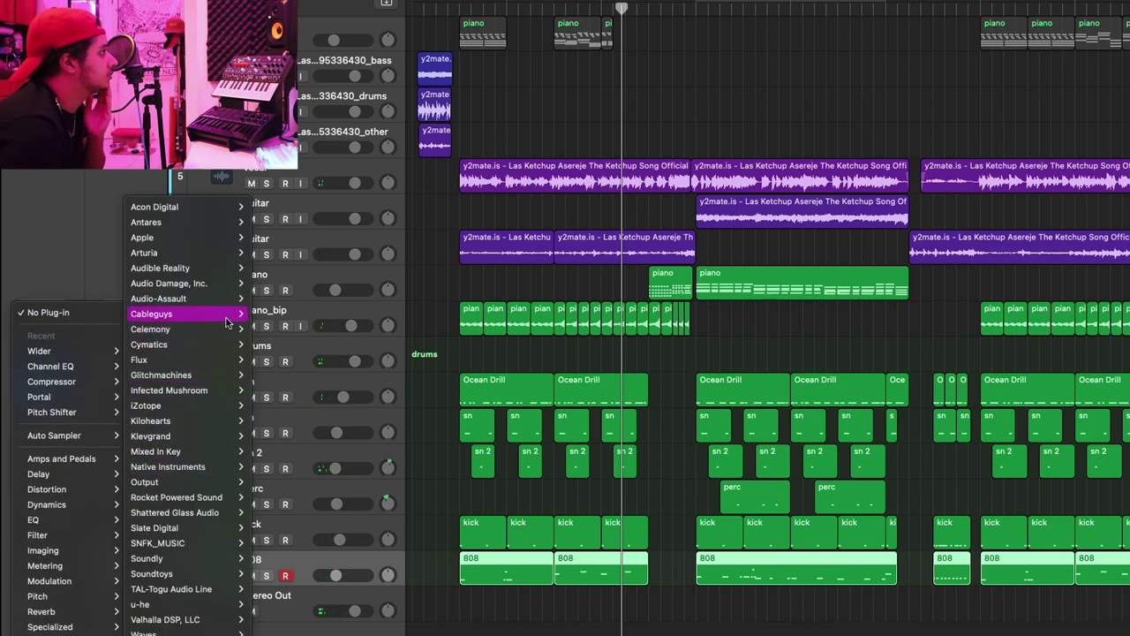
mouse_move(231, 351)
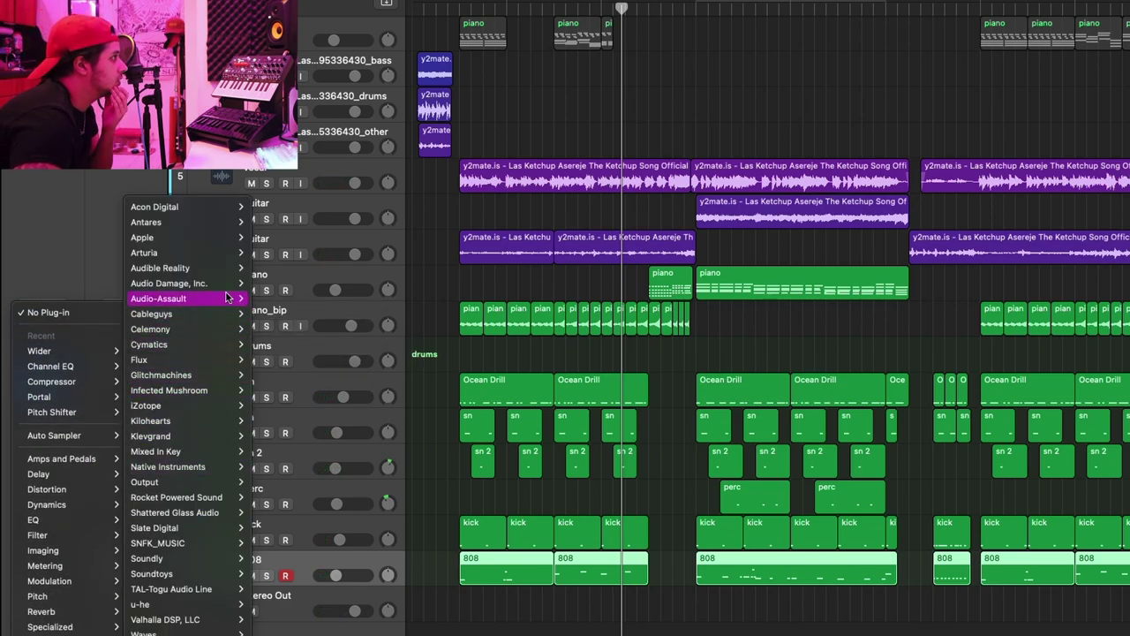
mouse_move(231, 298)
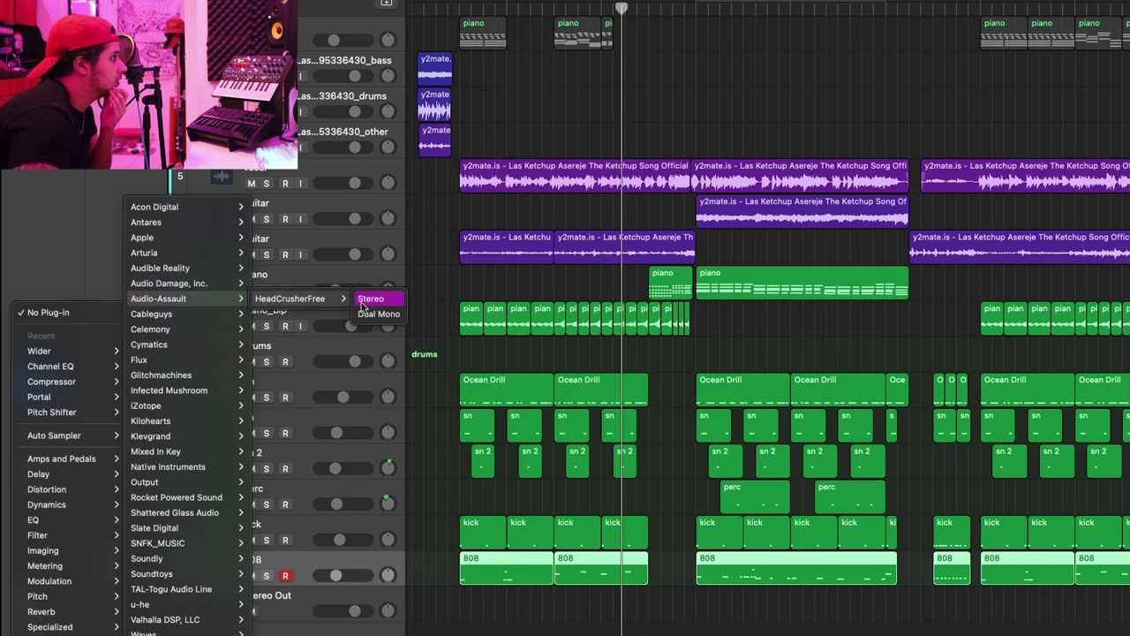
click(364, 300)
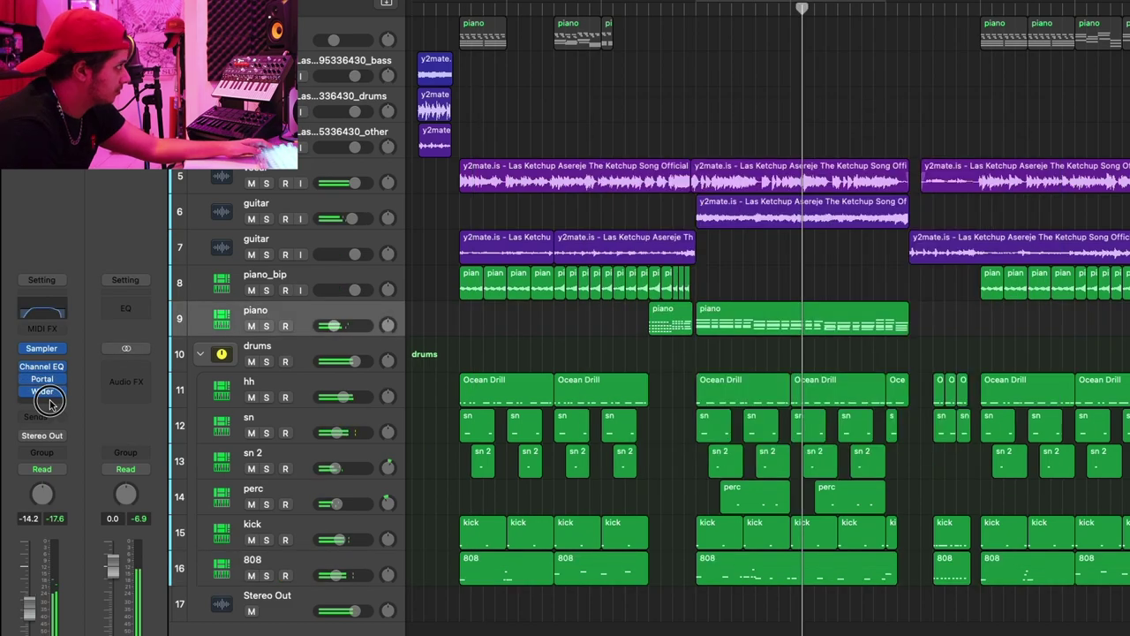
Insert the HeadCrusherFree plug-in on the piano channel and raise its drive slightly.
click(44, 404)
mouse_move(84, 427)
click(143, 435)
drag(658, 282, 660, 271)
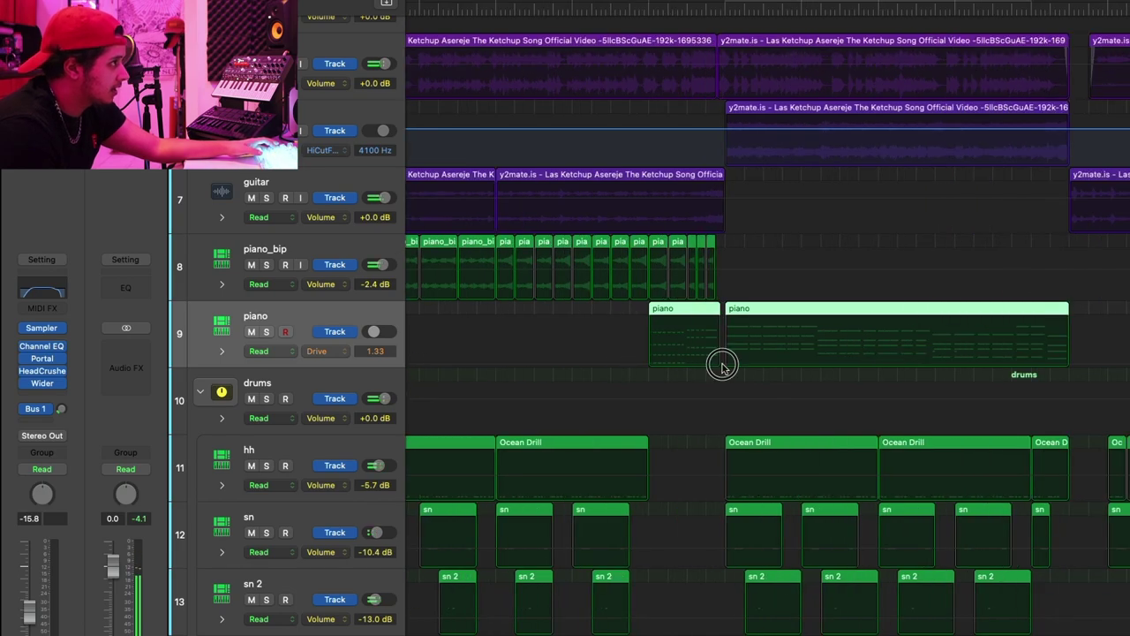
Automate the piano track's Drive to curve up from 1.34 to 2.14 across the short piano region.
click(721, 366)
click(721, 364)
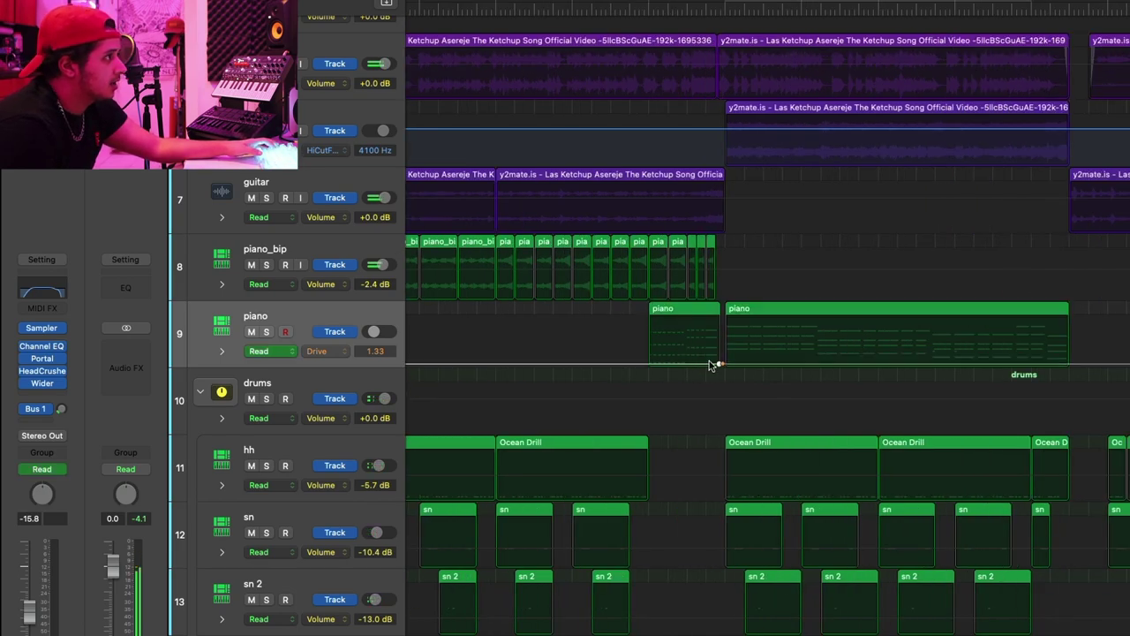
drag(719, 366, 680, 447)
key(t)
click(1103, 189)
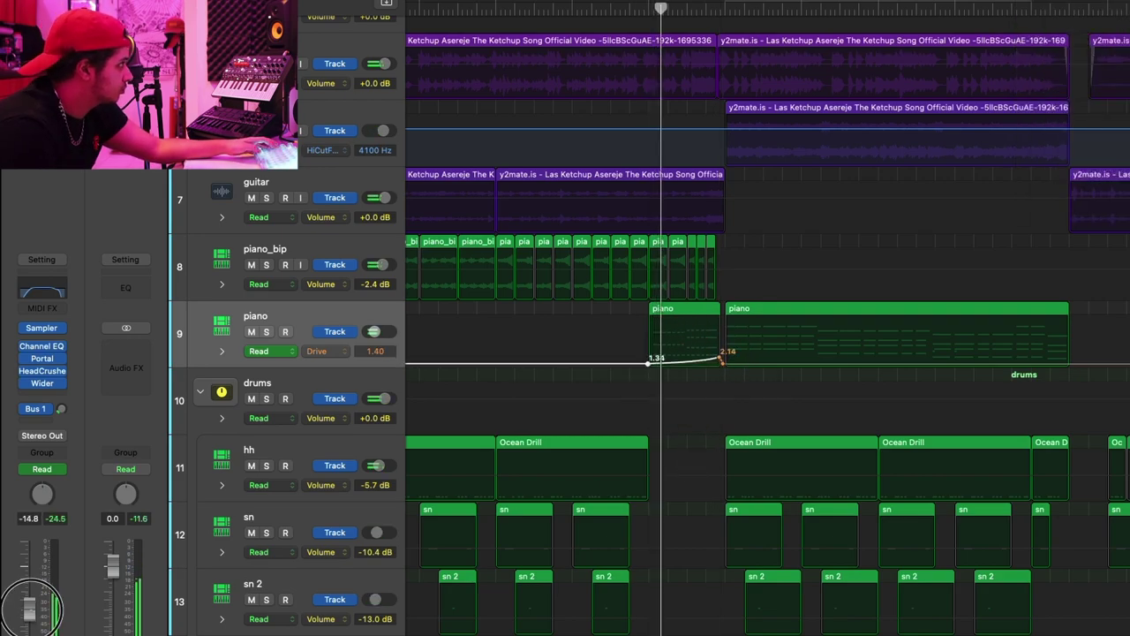
Set the piano channel's volume to -12.6 dB and replace Portal with STFU on the long piano region's channel.
drag(30, 618, 37, 588)
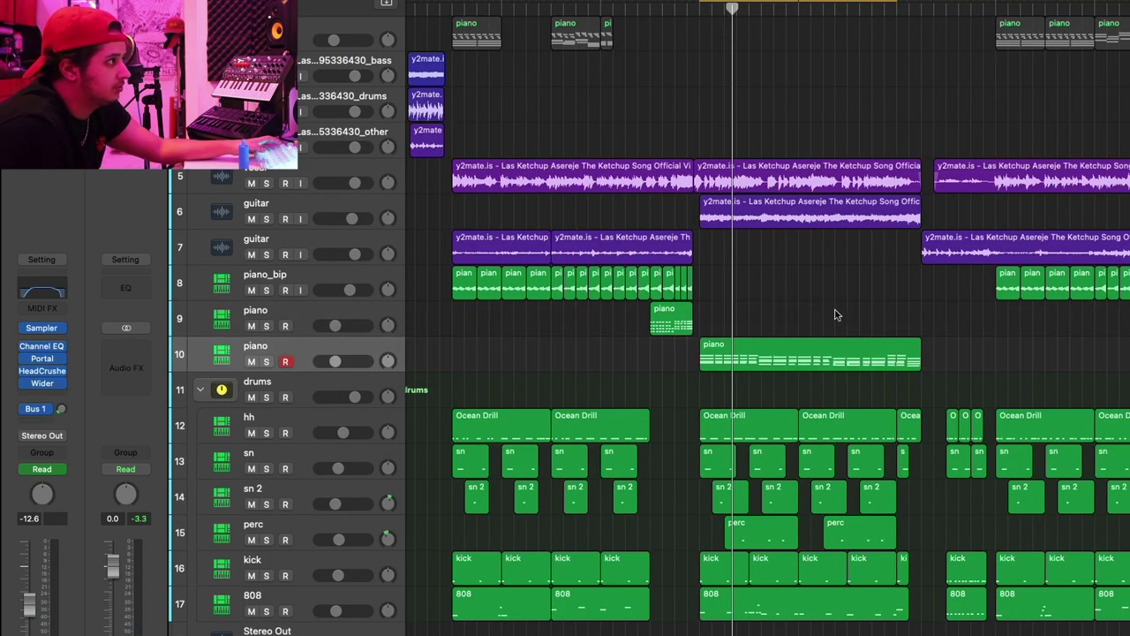
click(285, 310)
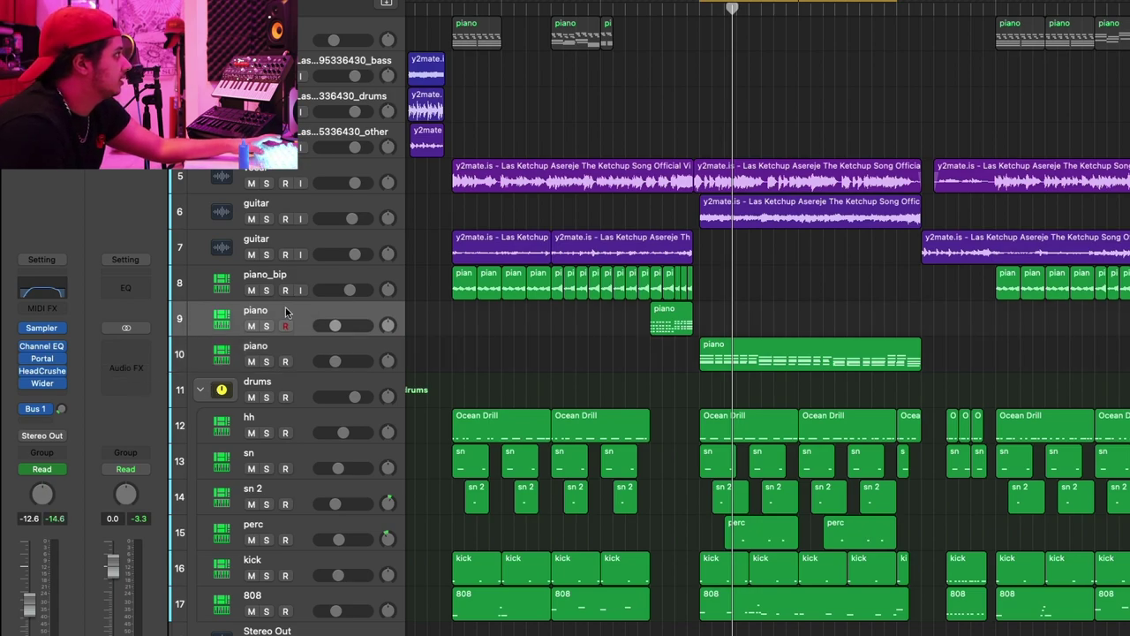
click(323, 353)
click(48, 358)
mouse_move(98, 634)
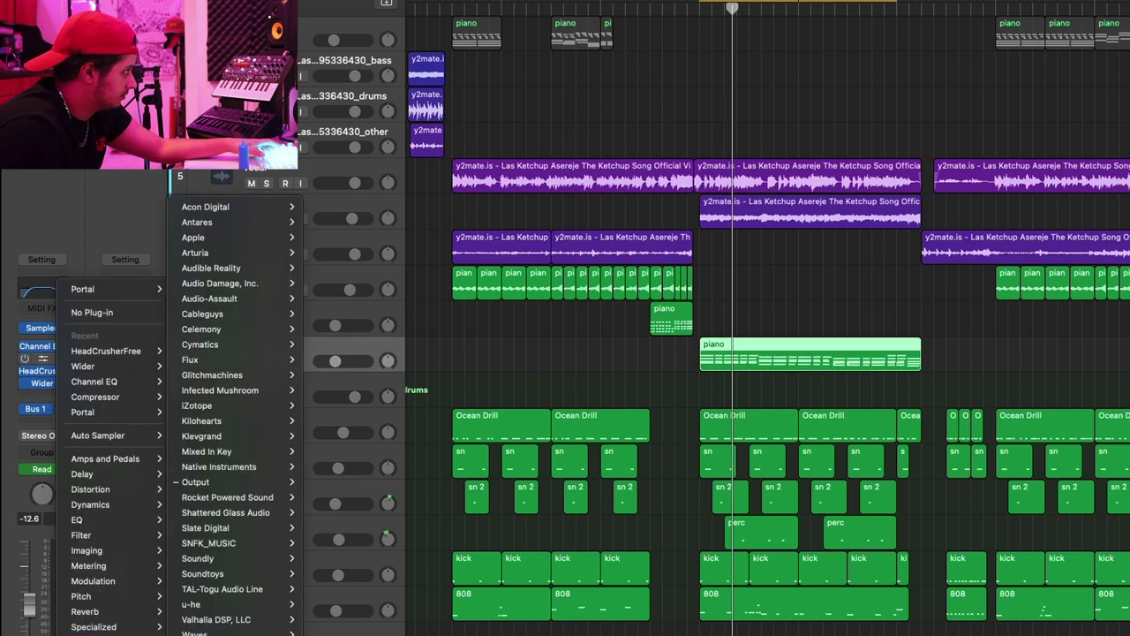
click(335, 346)
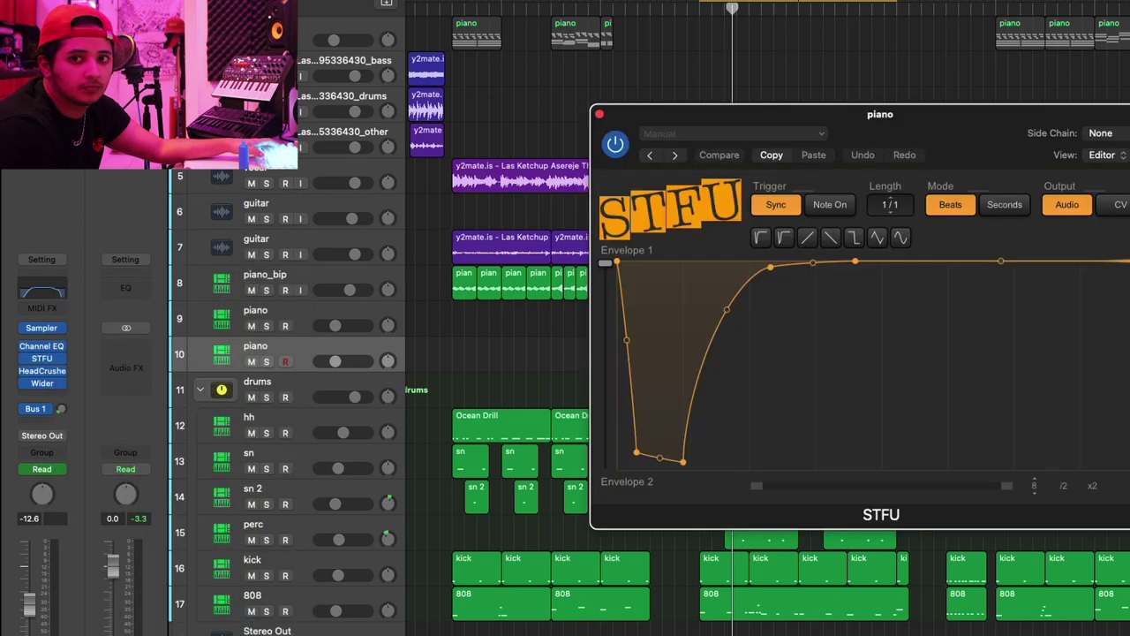
Set STFU's envelope length to 1/2 while auditioning the piano in solo, then unsolo it and close the plug-in.
key(space)
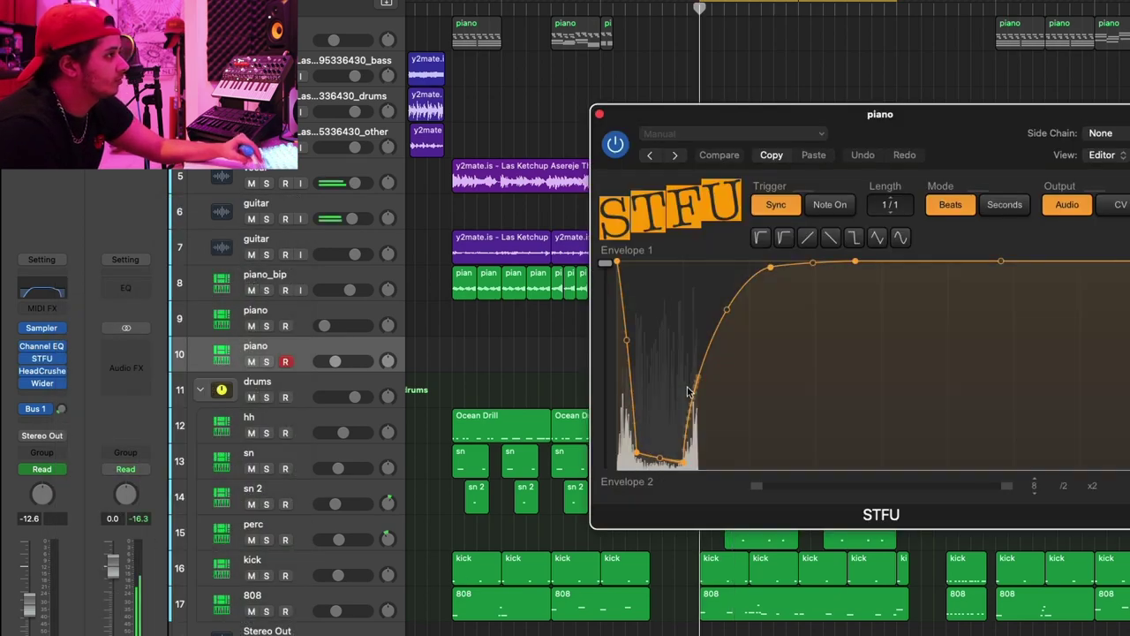
click(268, 361)
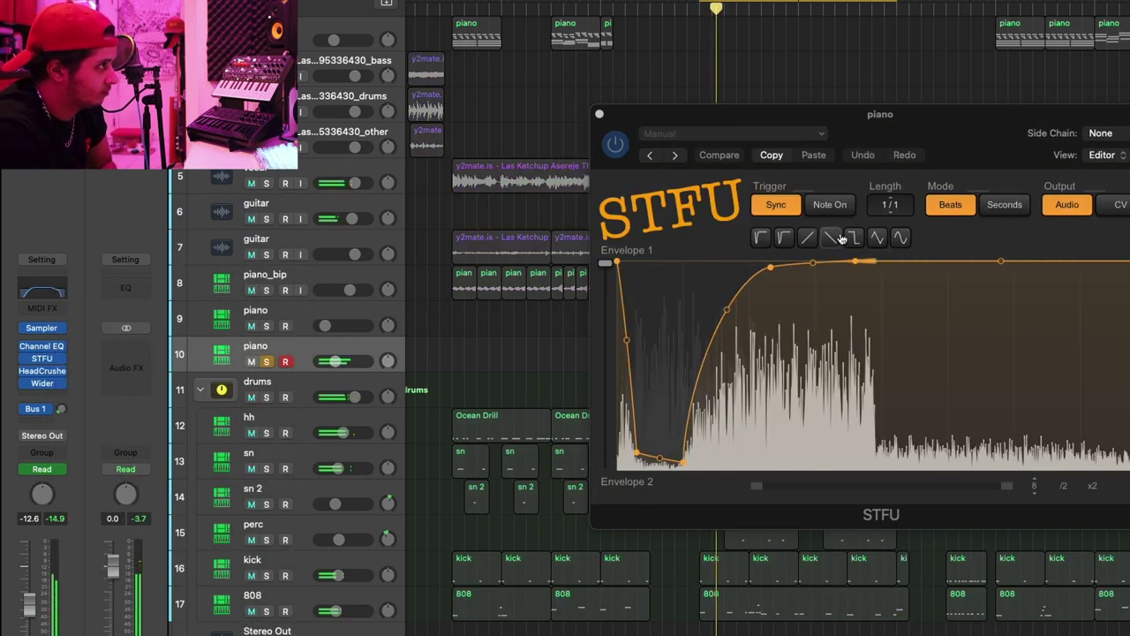
drag(890, 204, 900, 225)
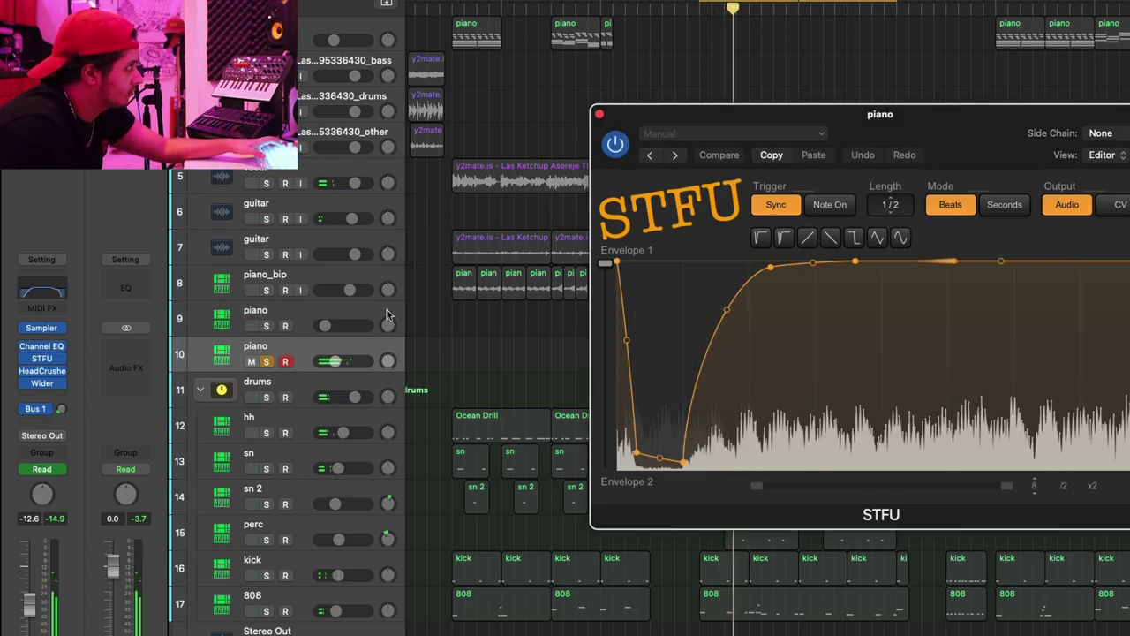
click(268, 361)
click(617, 144)
click(600, 114)
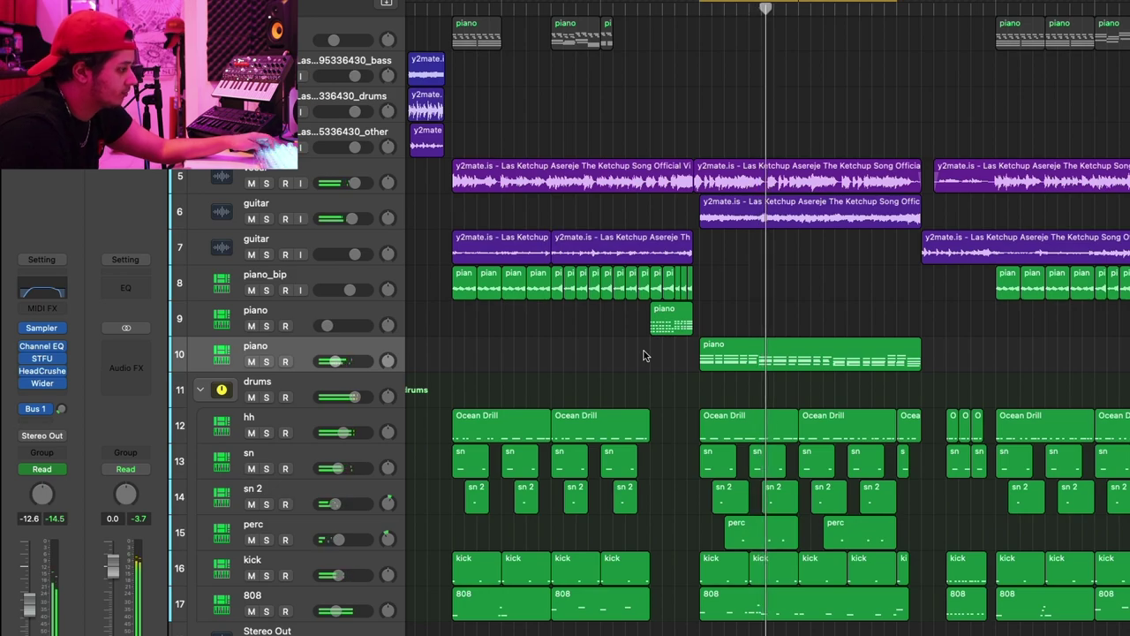
scroll(430, 338, down, 1)
drag(474, 244, 773, 253)
click(712, 12)
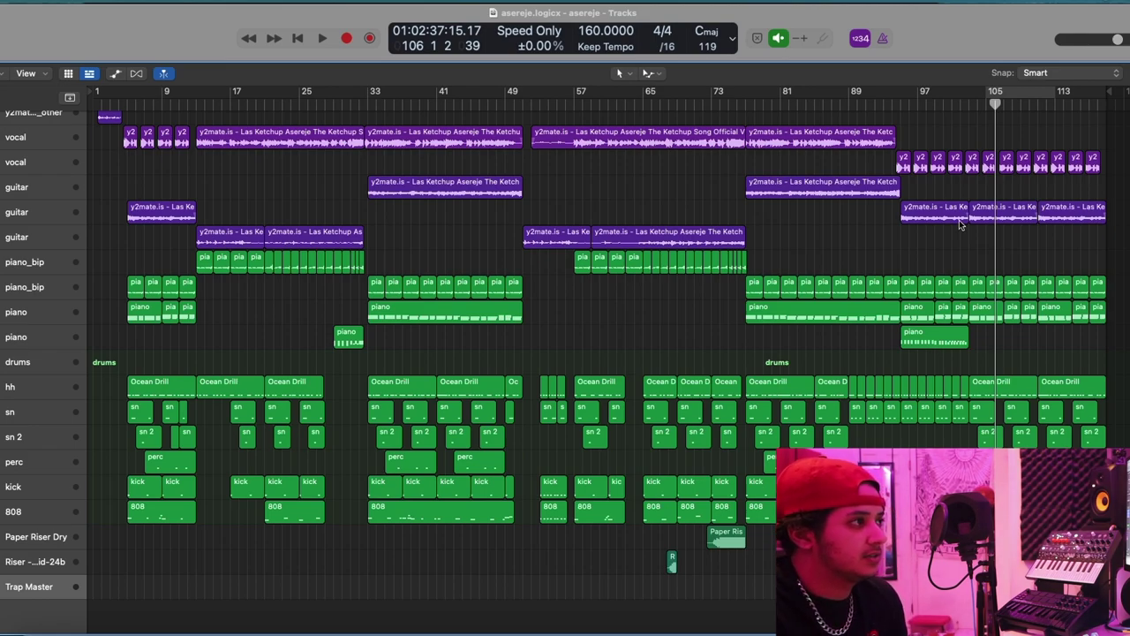
Place the playhead at bar 4 and solo the vocal regions for a check, then turn solo off.
click(130, 114)
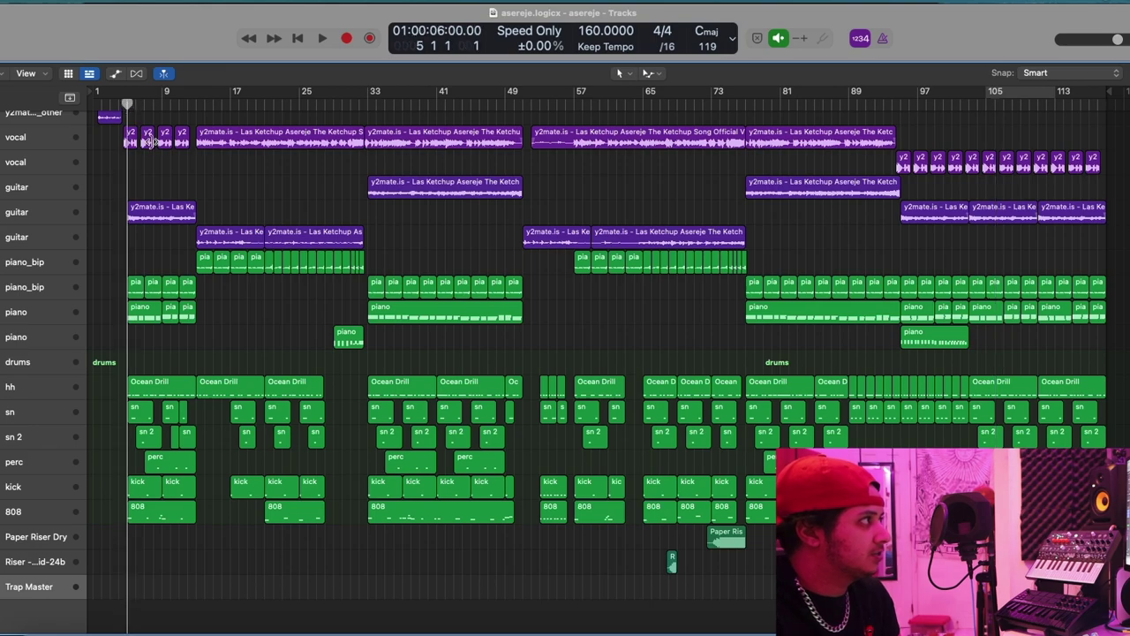
scroll(141, 133, up, 3)
click(159, 103)
key(ctrl+s)
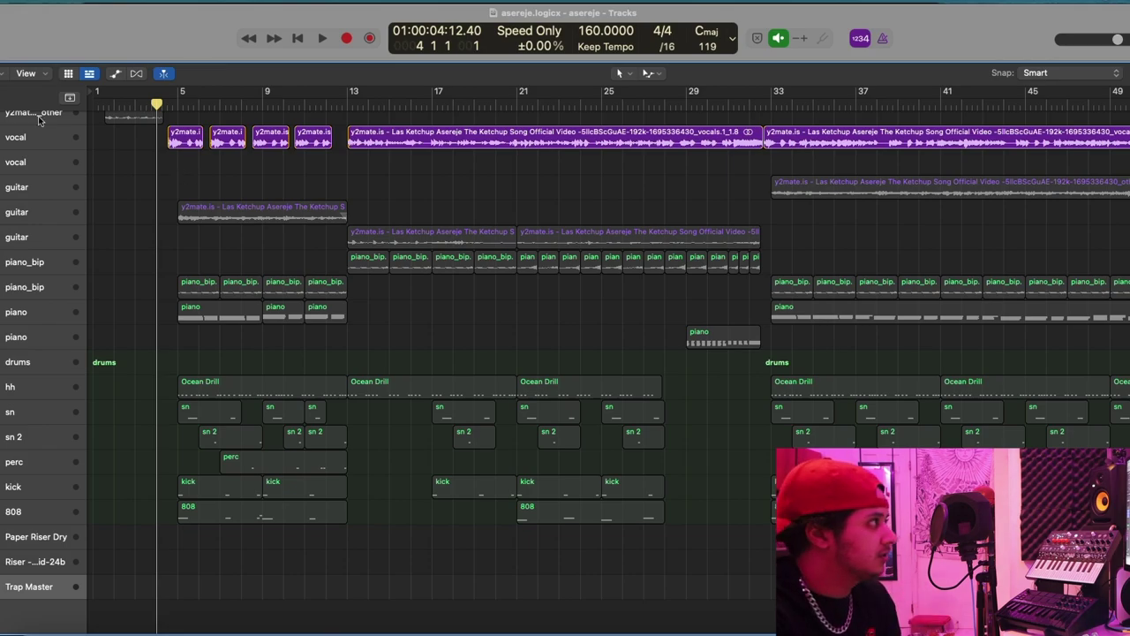
key(ctrl+s)
Mark bars 33 to 51 as the cycle range around the second drop, then turn cycling off.
scroll(468, 200, right, 5)
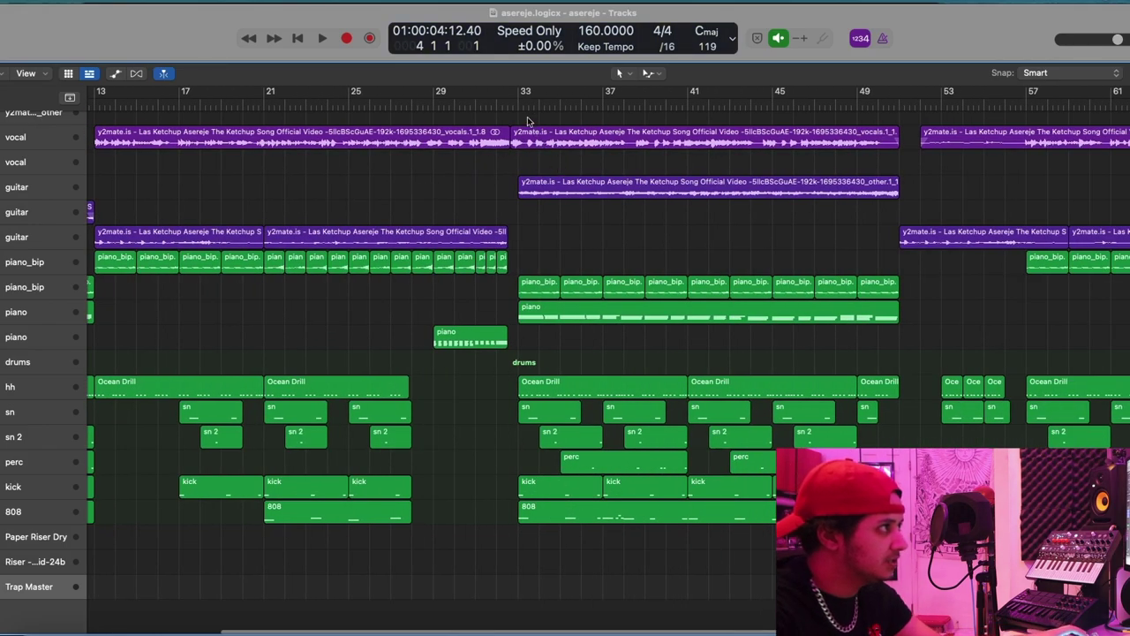
drag(519, 97, 899, 141)
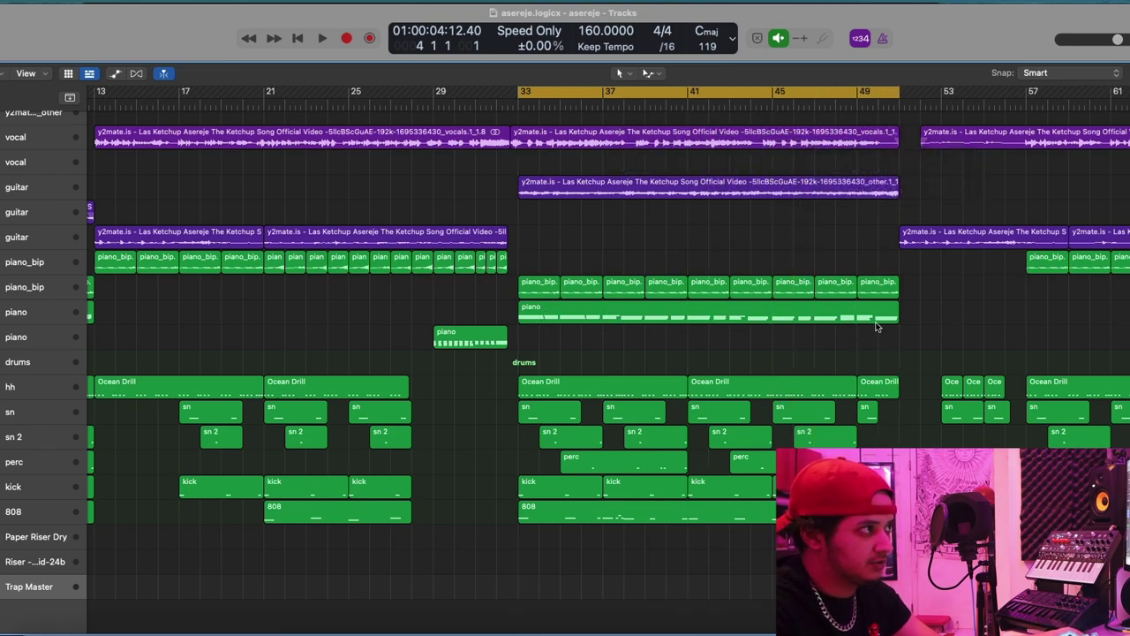
key(super+Left)
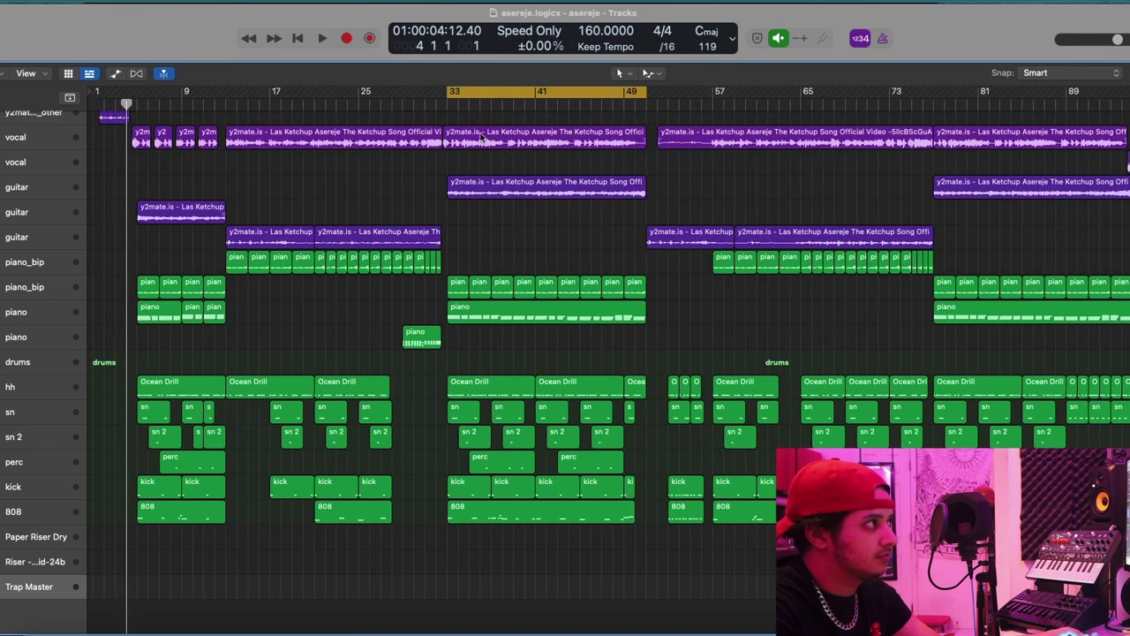
key(super+Right)
click(835, 96)
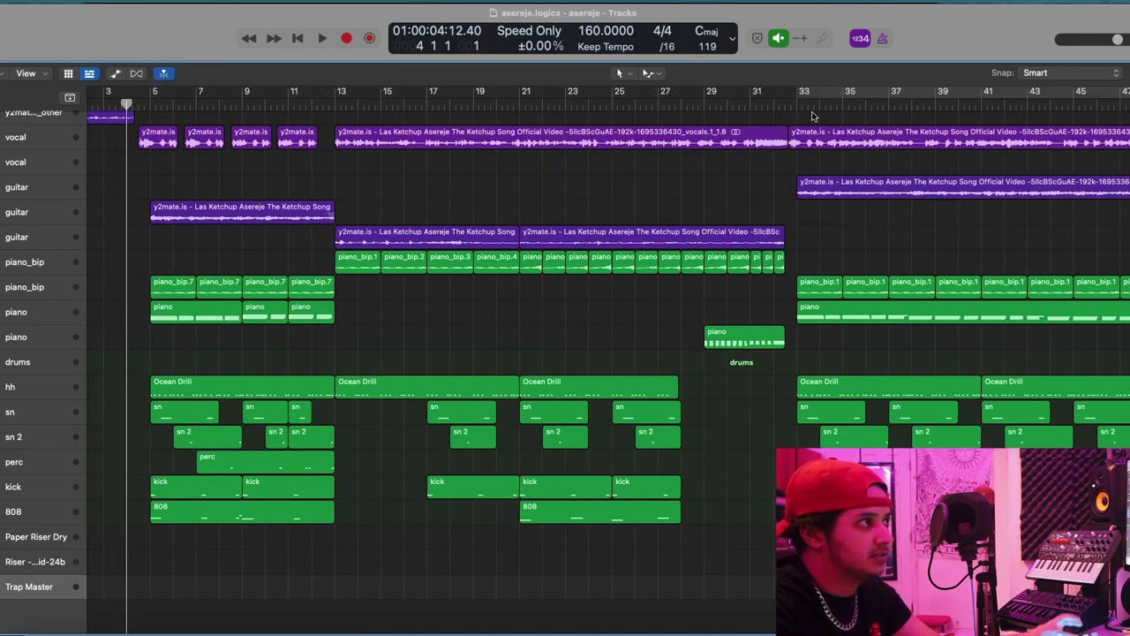
Play the arrangement from bar 33 to review the second drop, then stop playback.
click(791, 103)
key(space)
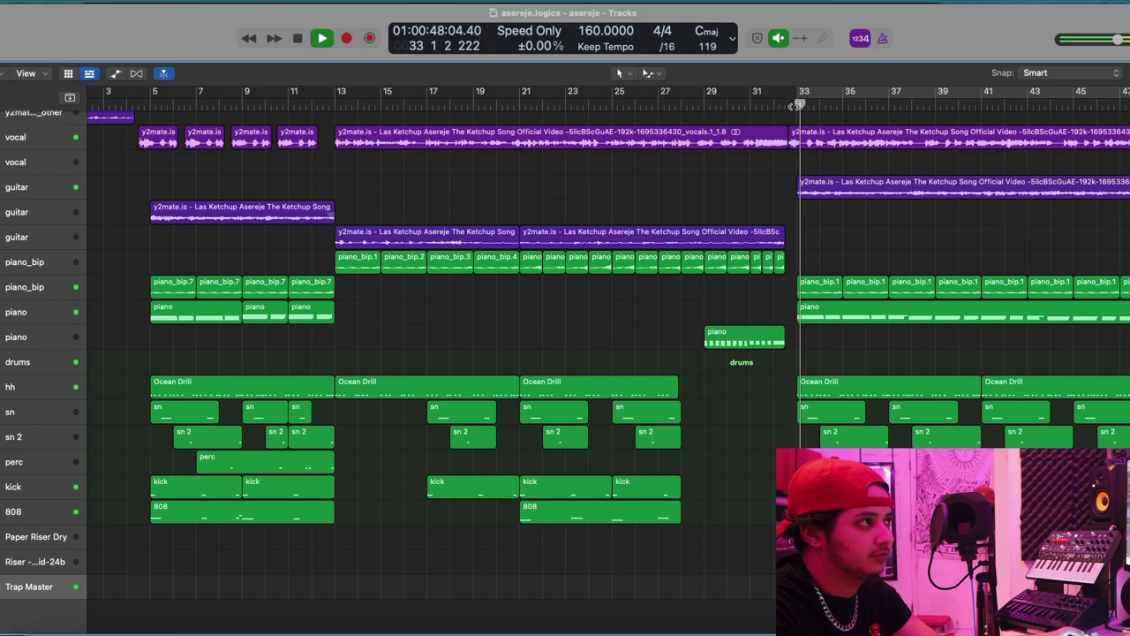
key(space)
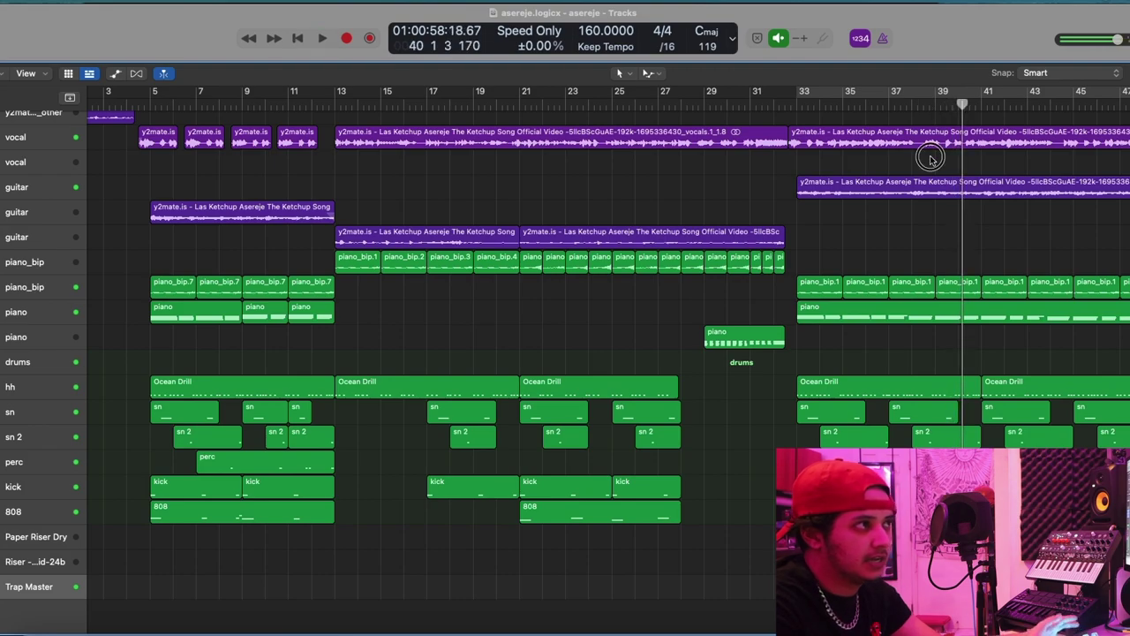
Play the intro from bar 4 to just before bar 13, reviewing its vocal chops, guitar, piano and drums.
scroll(930, 158, left, 2)
click(166, 103)
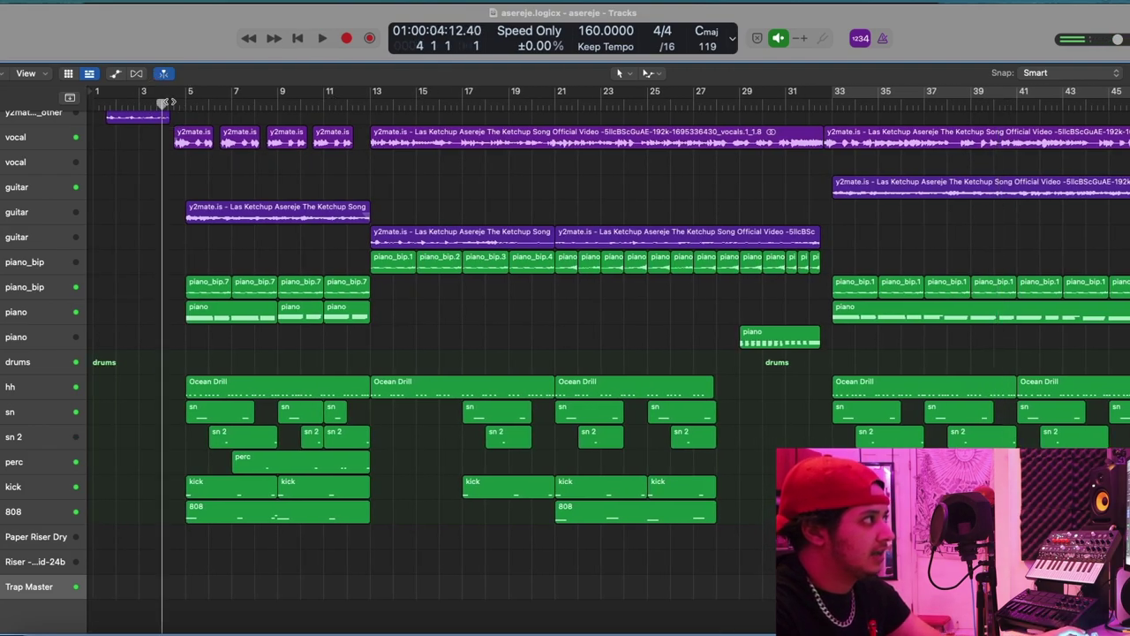
scroll(205, 149, up, 2)
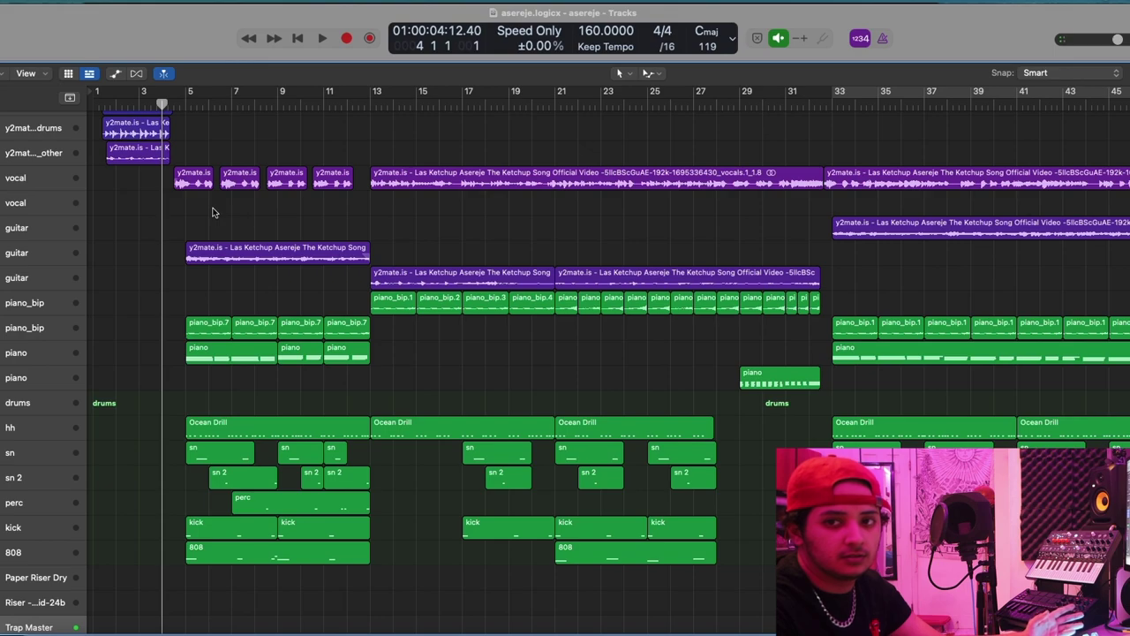
key(space)
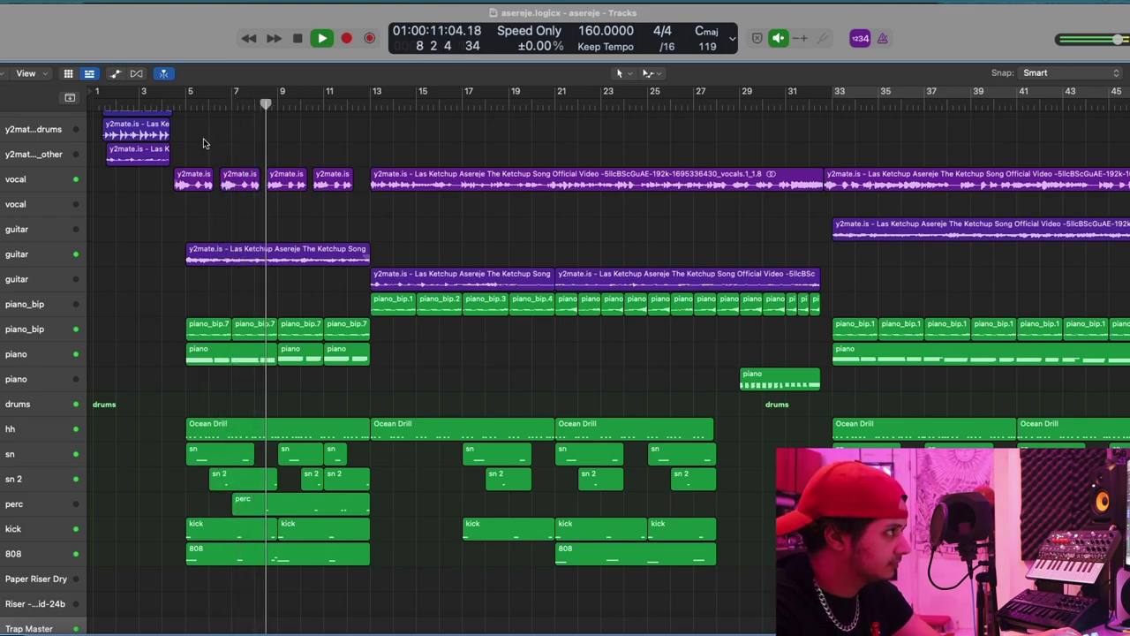
scroll(203, 143, right, 3)
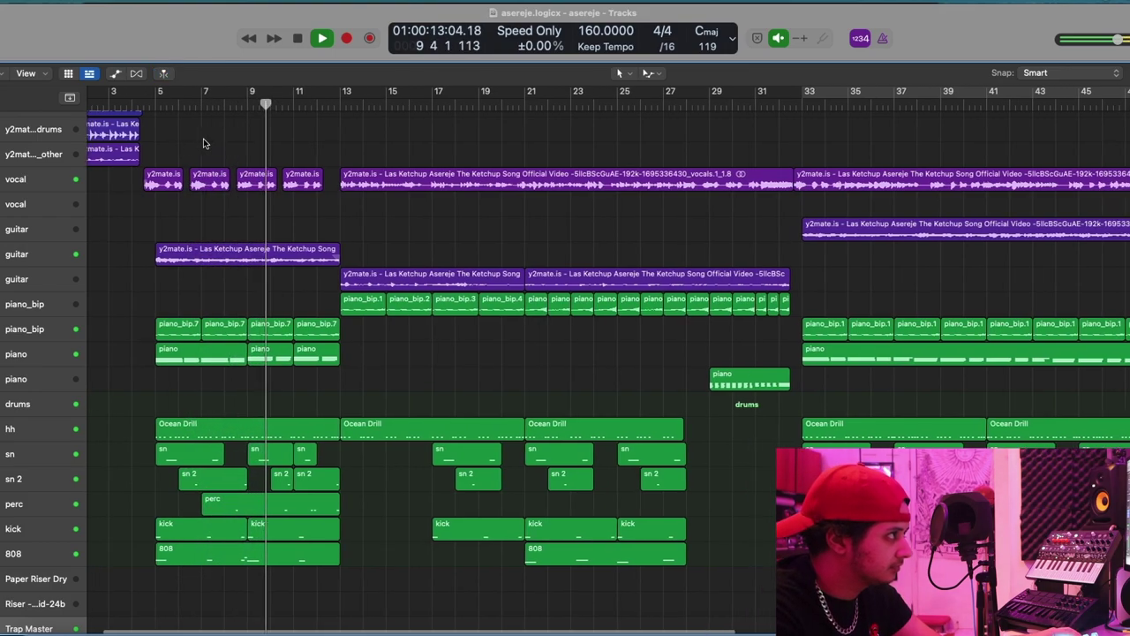
scroll(297, 214, right, 2)
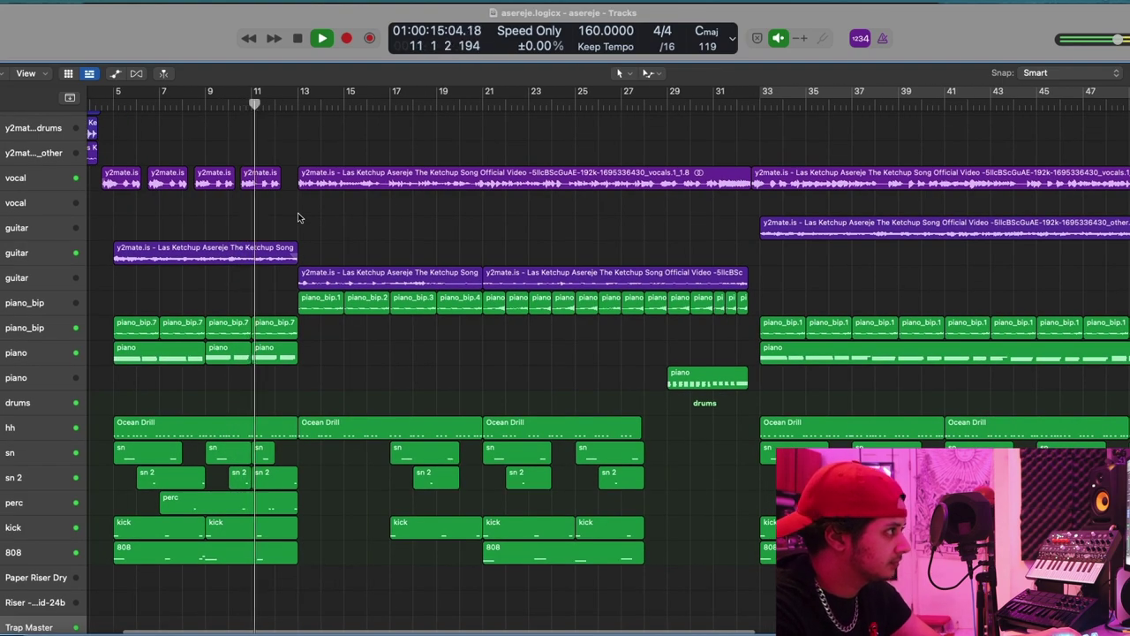
scroll(298, 217, up, 1)
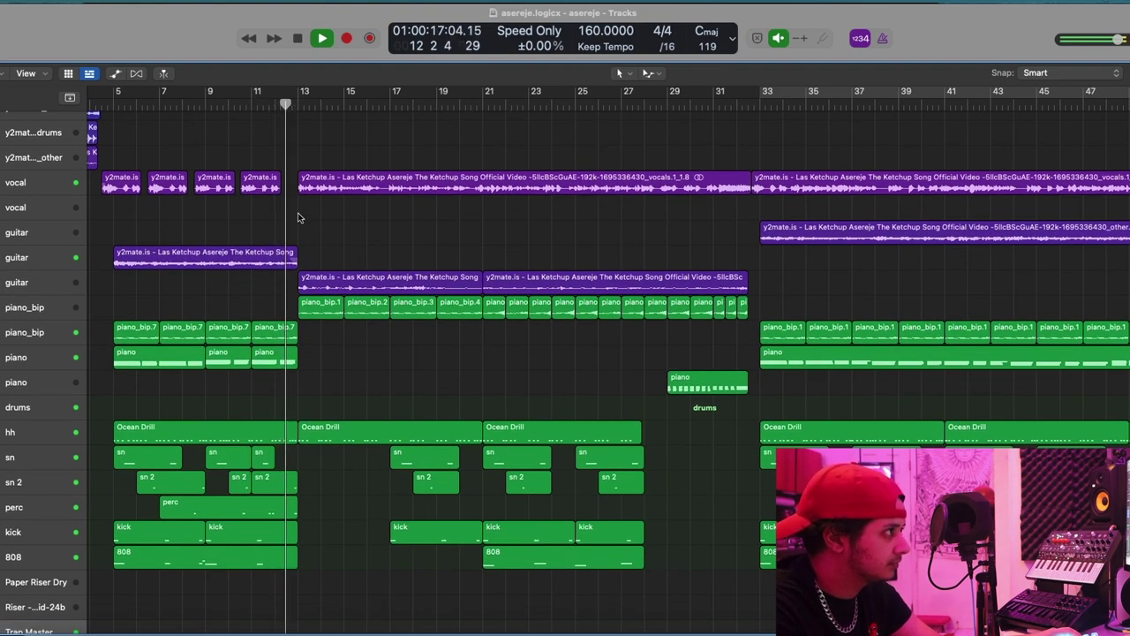
key(space)
Place the playhead at bar 95 and examine how the last drop leads into the closing section.
scroll(298, 217, down, 4)
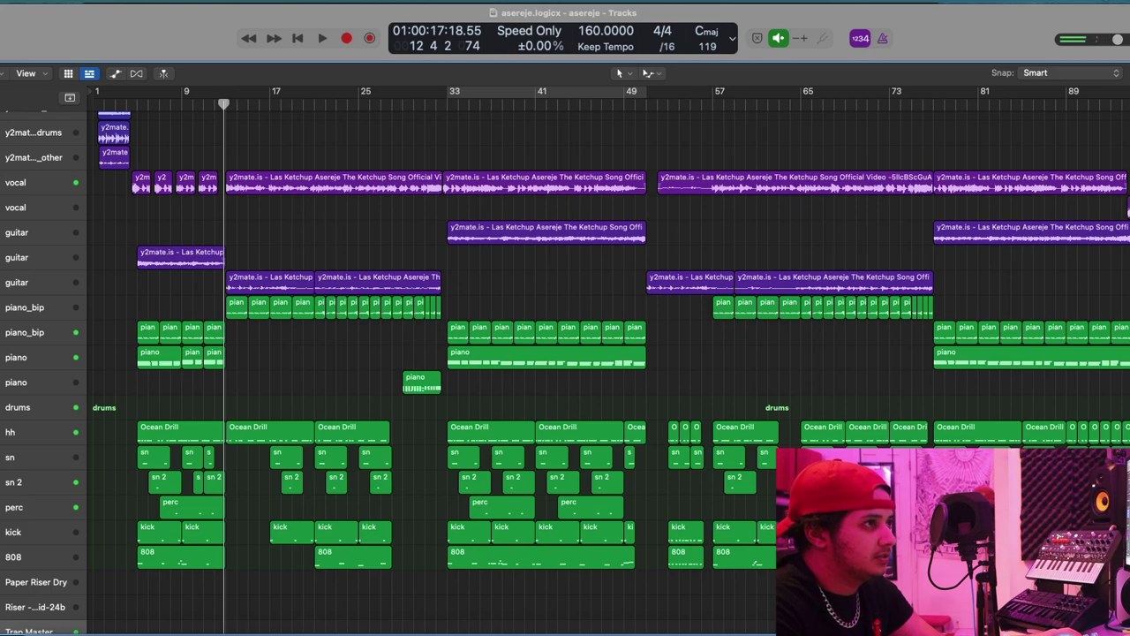
key(End)
drag(1052, 131, 1120, 447)
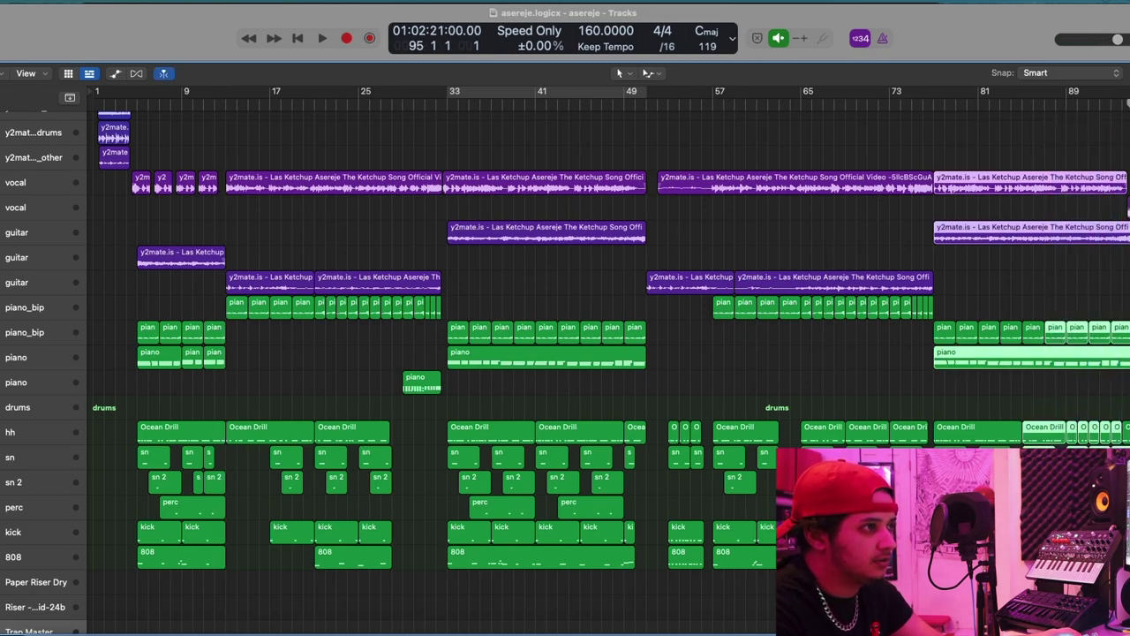
click(1082, 298)
drag(1122, 228, 1122, 449)
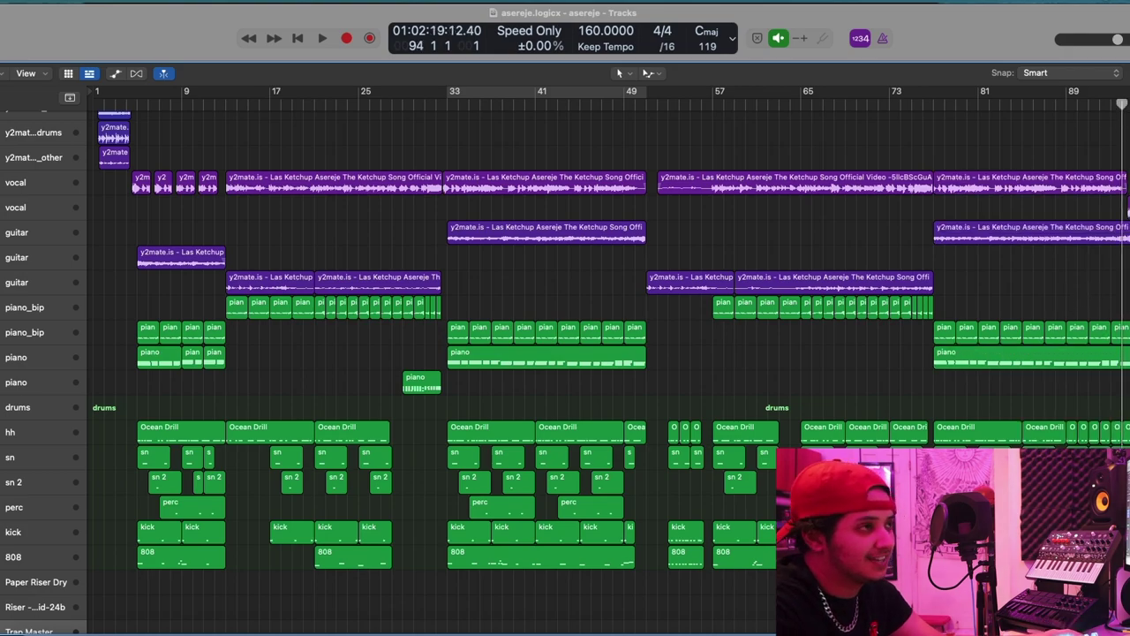
key(super+Right)
key(super+Right)
key(super+Right)
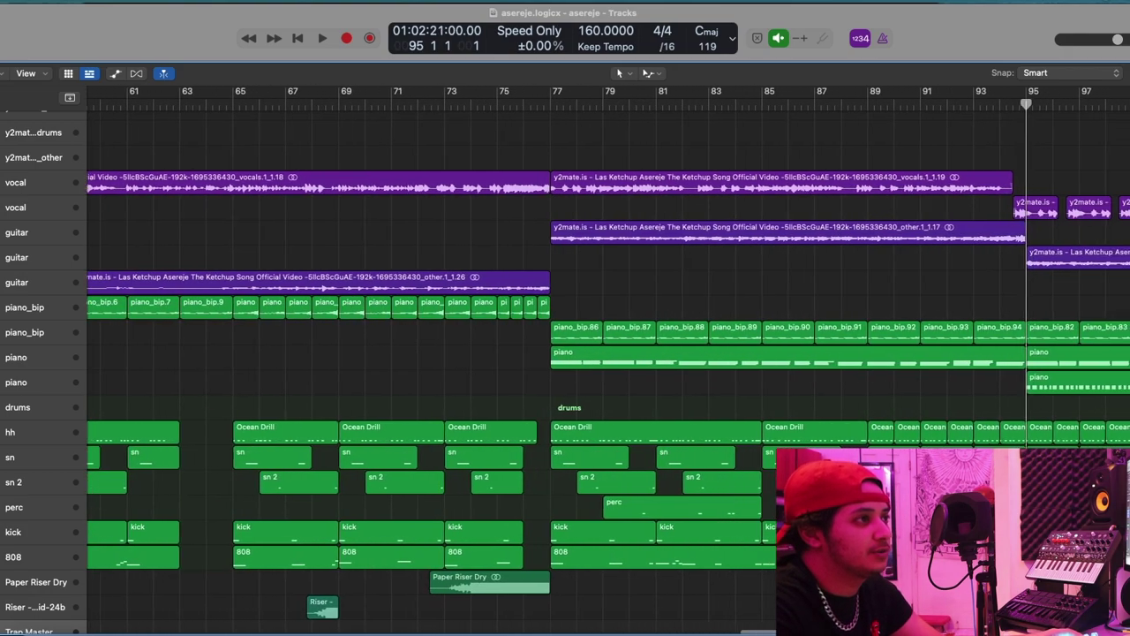
Review the vocal, guitar, piano and drum regions from bar 95 to 103 by selecting and deselecting them.
drag(1122, 447, 1122, 459)
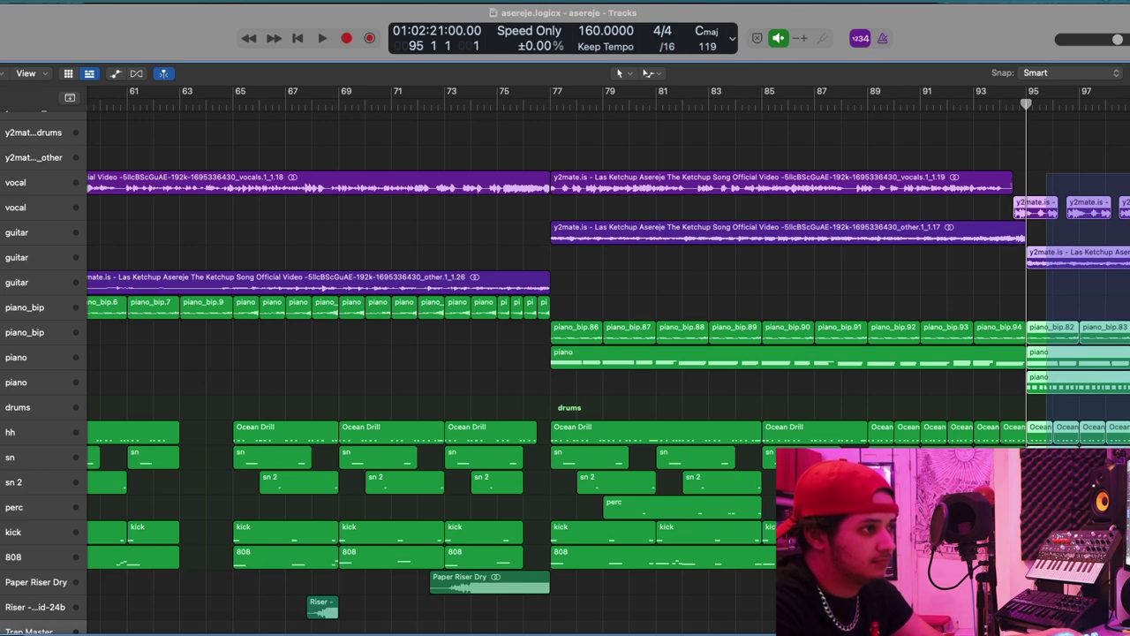
scroll(565, 354, right, 3)
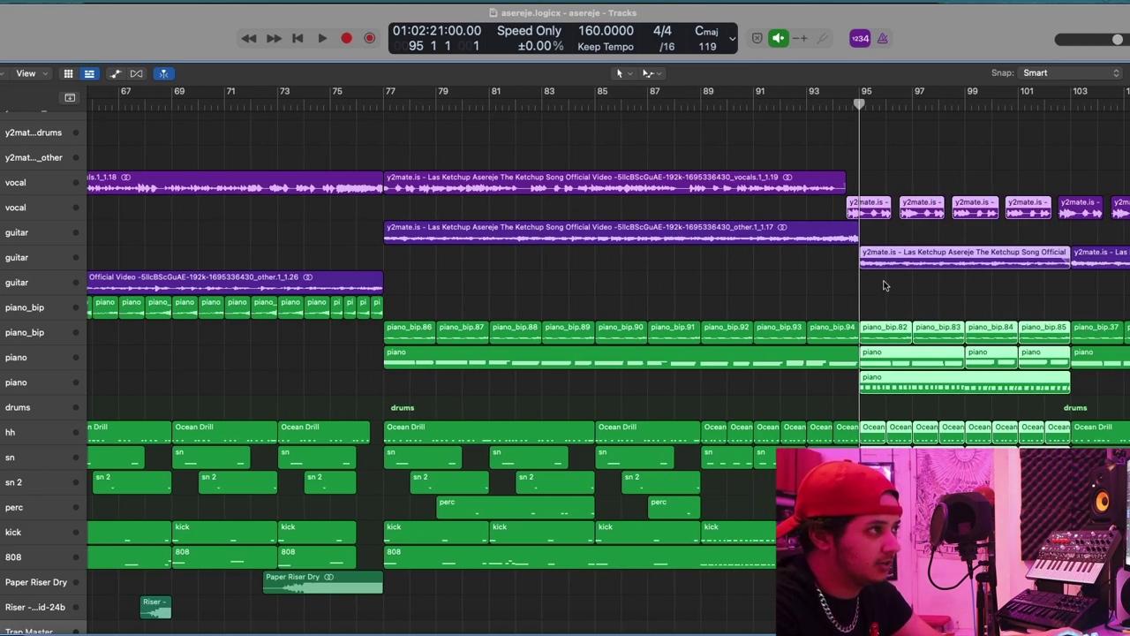
click(884, 285)
drag(870, 179, 1007, 326)
click(993, 282)
drag(1082, 132, 1126, 437)
scroll(971, 265, right, 2)
click(904, 185)
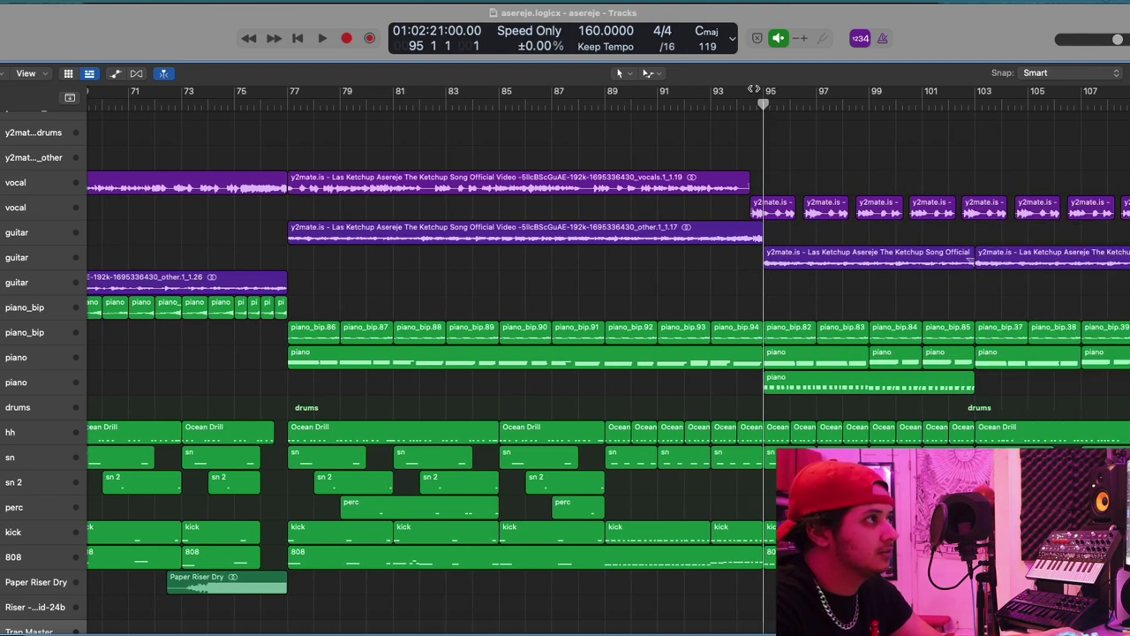
Play the arrangement from bar 87 into the closing section at bar 95.
click(745, 106)
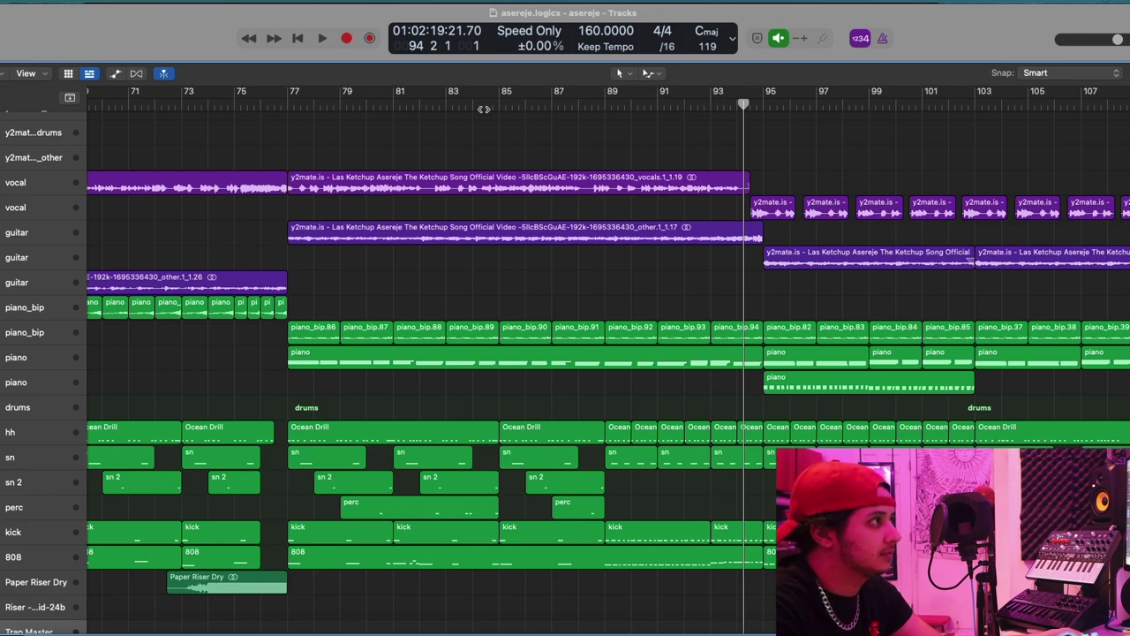
click(560, 106)
key(space)
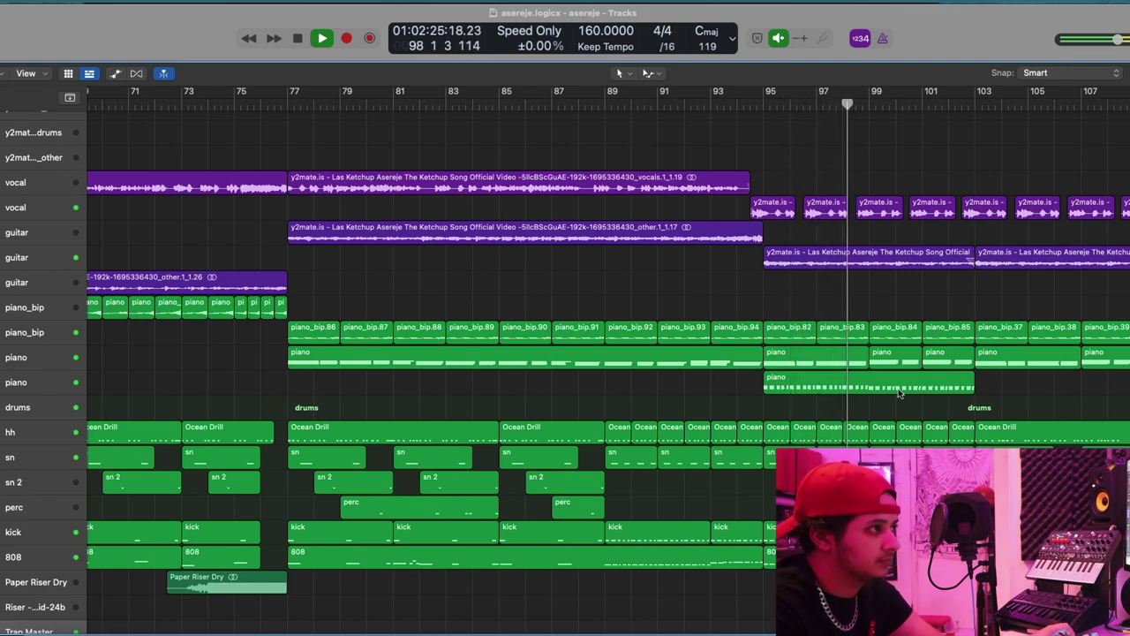
Delete the three regions between bars 95 and 103 on the upper piano track.
shift+click(896, 357)
shift+click(952, 357)
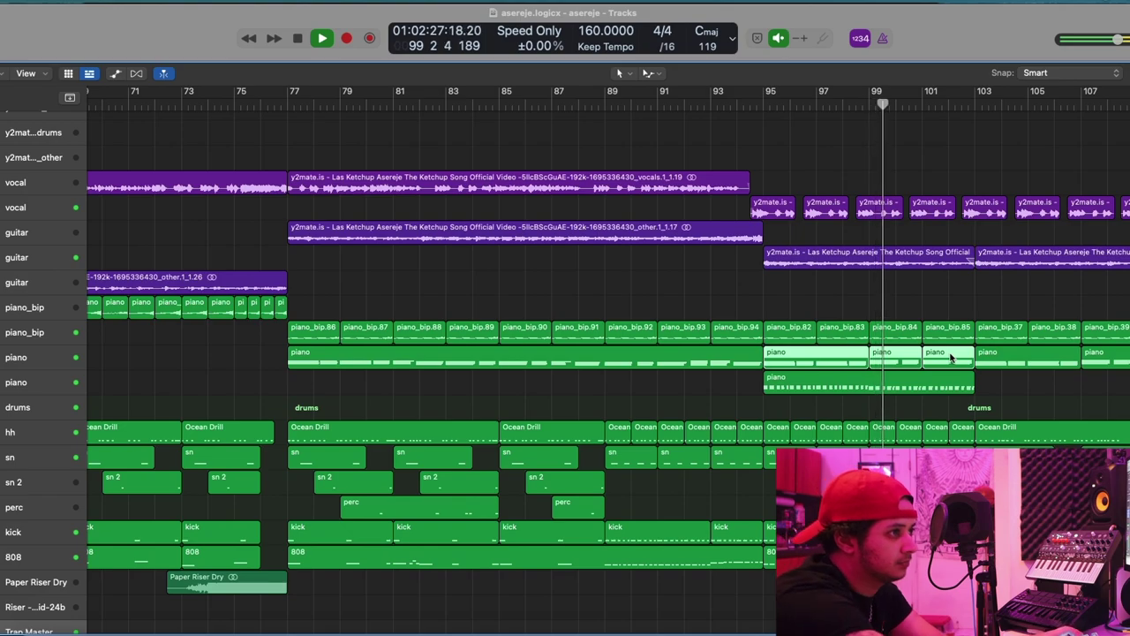
key(Delete)
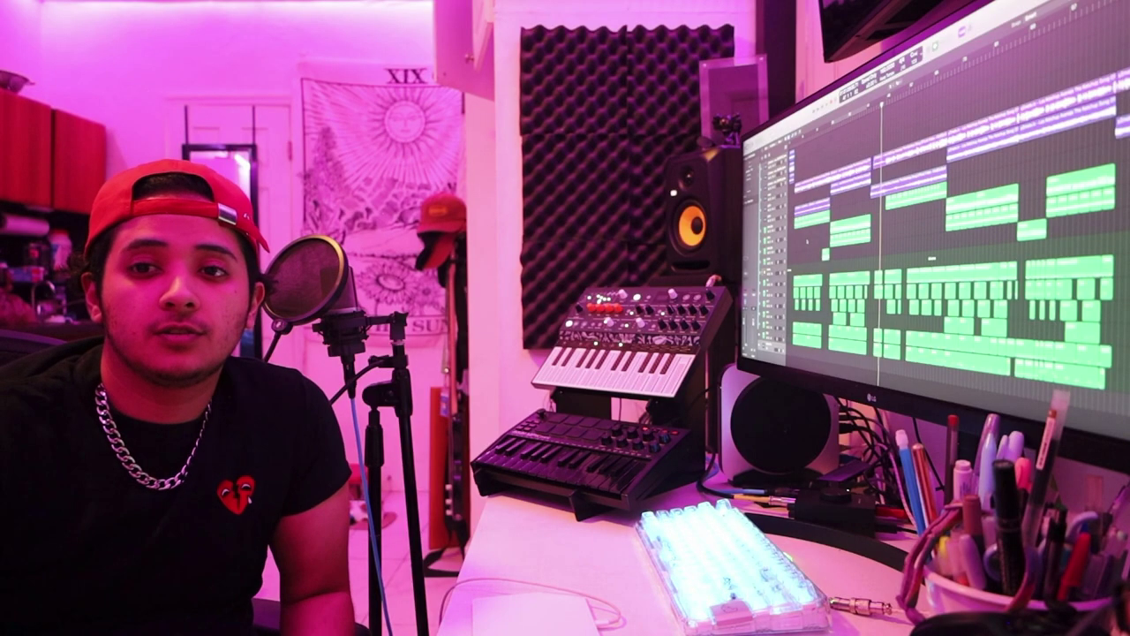